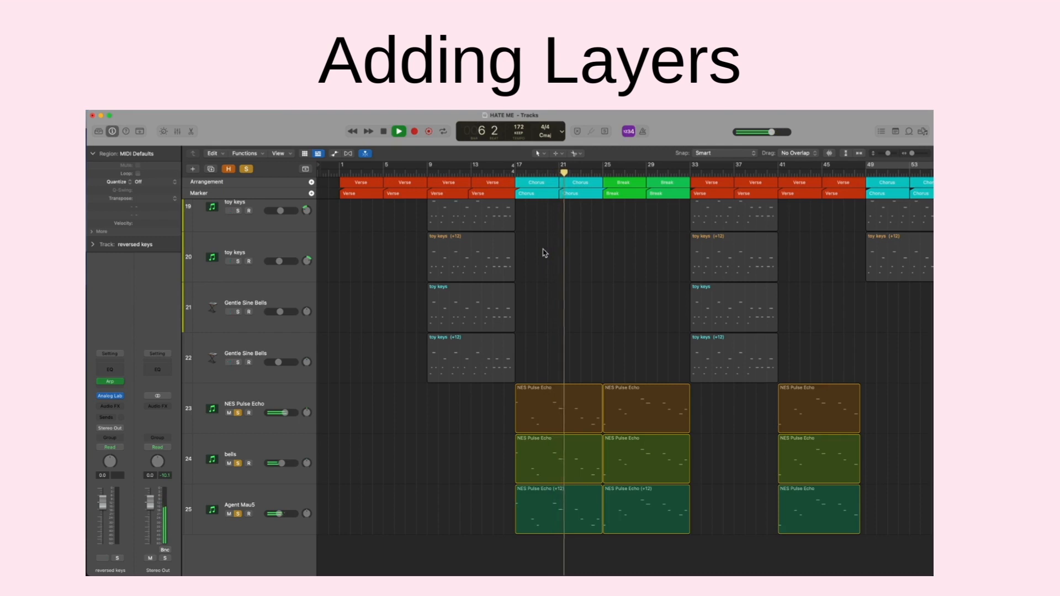
# Step: Solo the reversed keys track and place the playhead at the start of the first chorus at bar 17
pyautogui.click(281, 514)
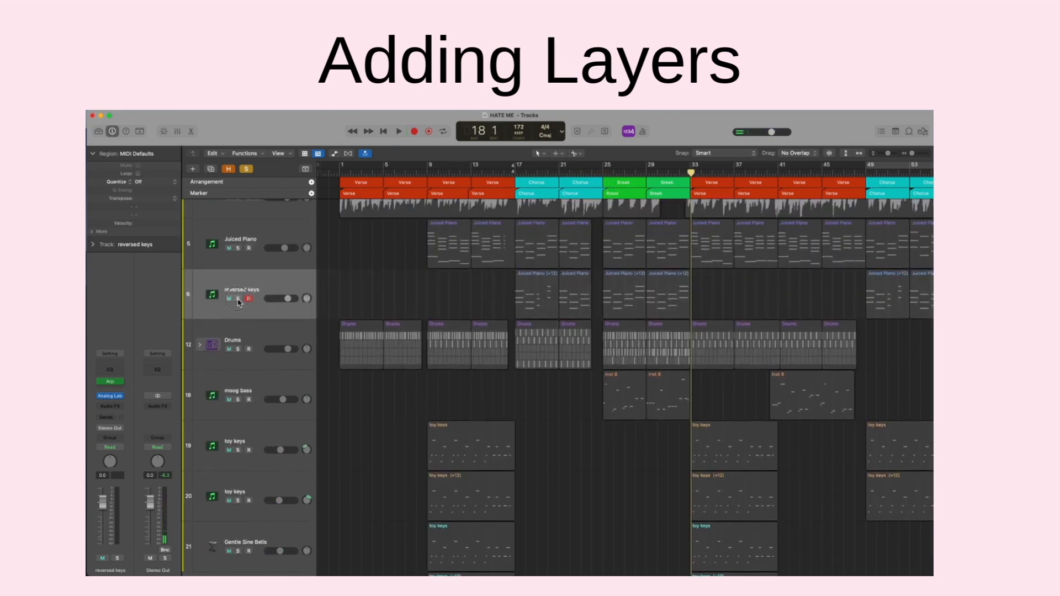
pyautogui.click(238, 300)
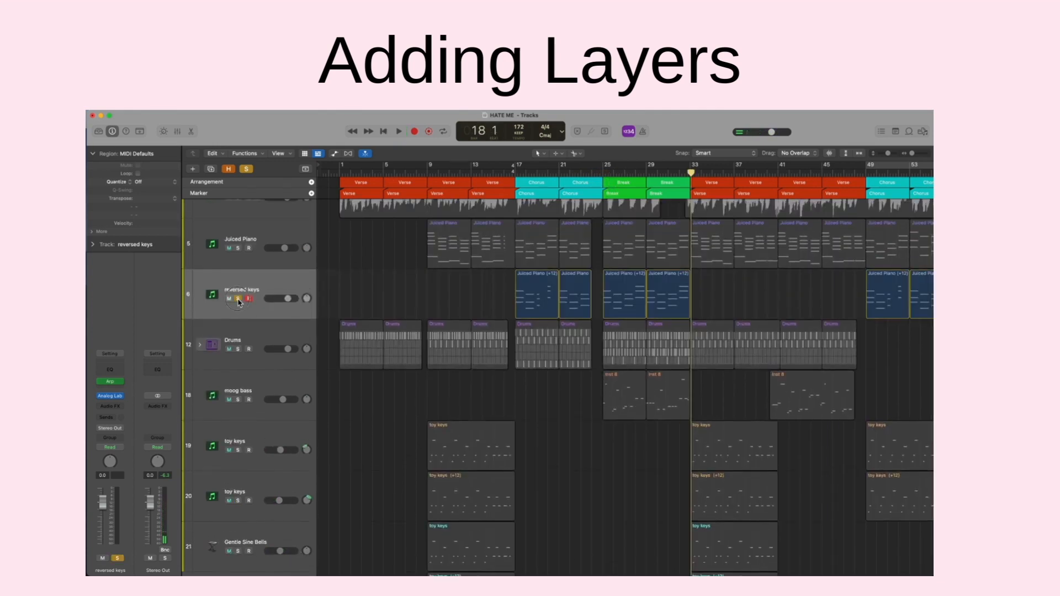
pyautogui.click(515, 175)
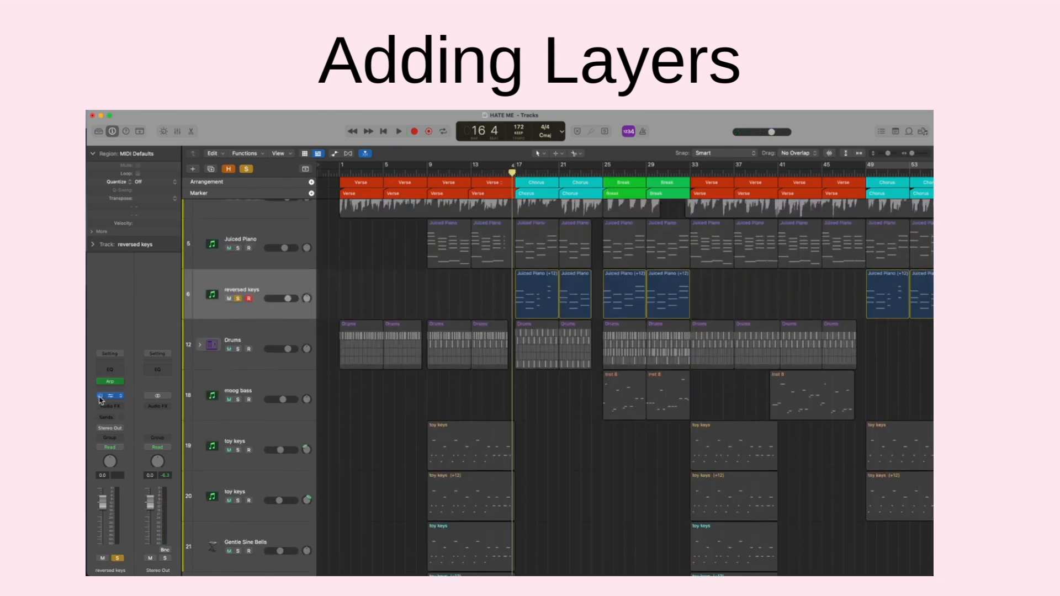
# Step: Inspect the Arpeggiator settings on the reversed keys track, close them, and play the soloed part
pyautogui.click(110, 382)
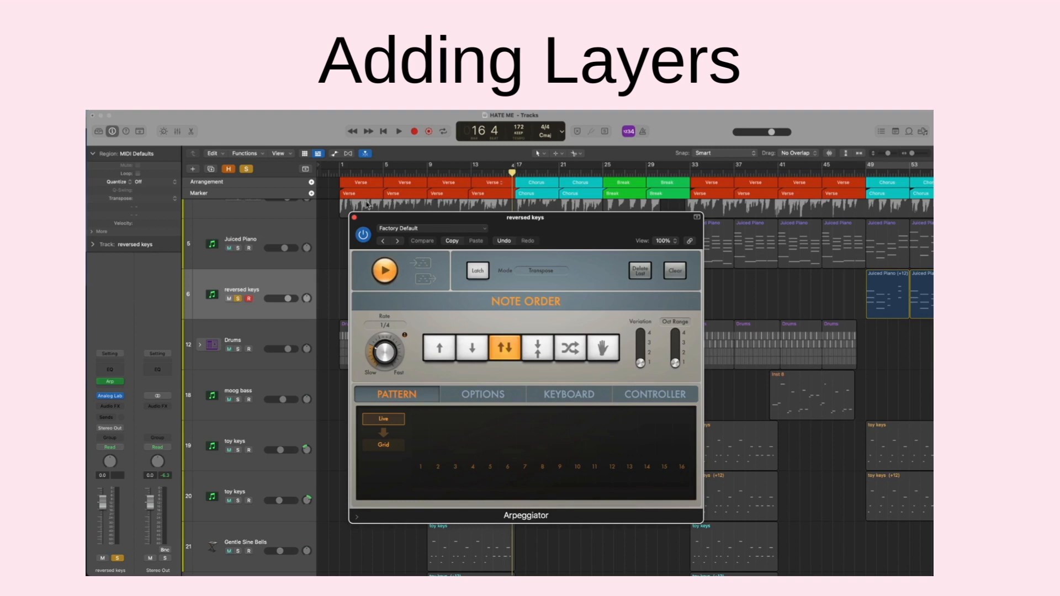
pyautogui.click(354, 219)
pyautogui.press('space')
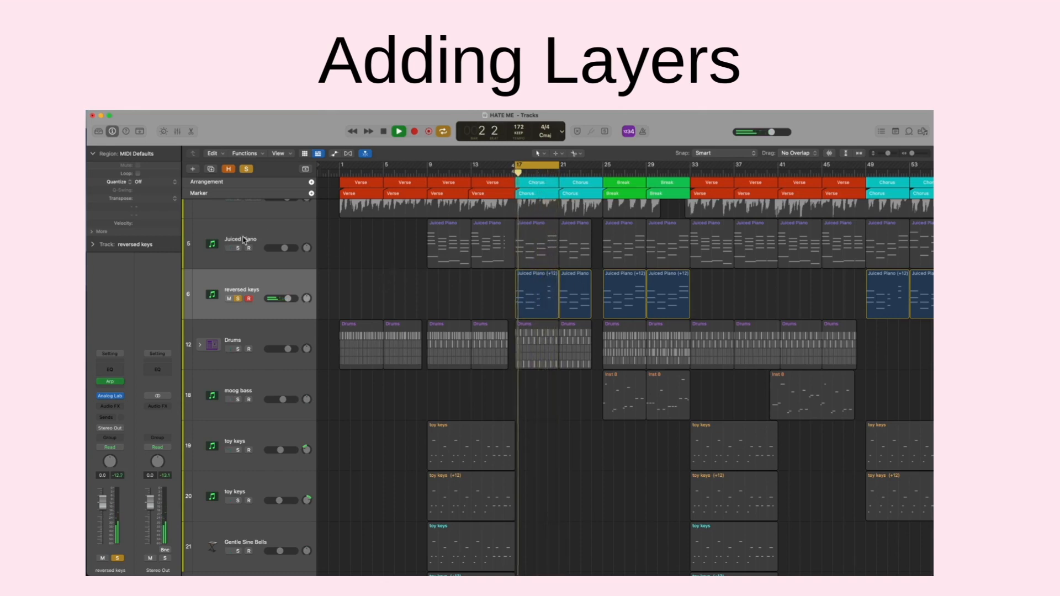
# Step: Solo the LEAD and Juiced Piano tracks alongside reversed keys during playback, and clear all solos
pyautogui.scroll(1, 238, 228)
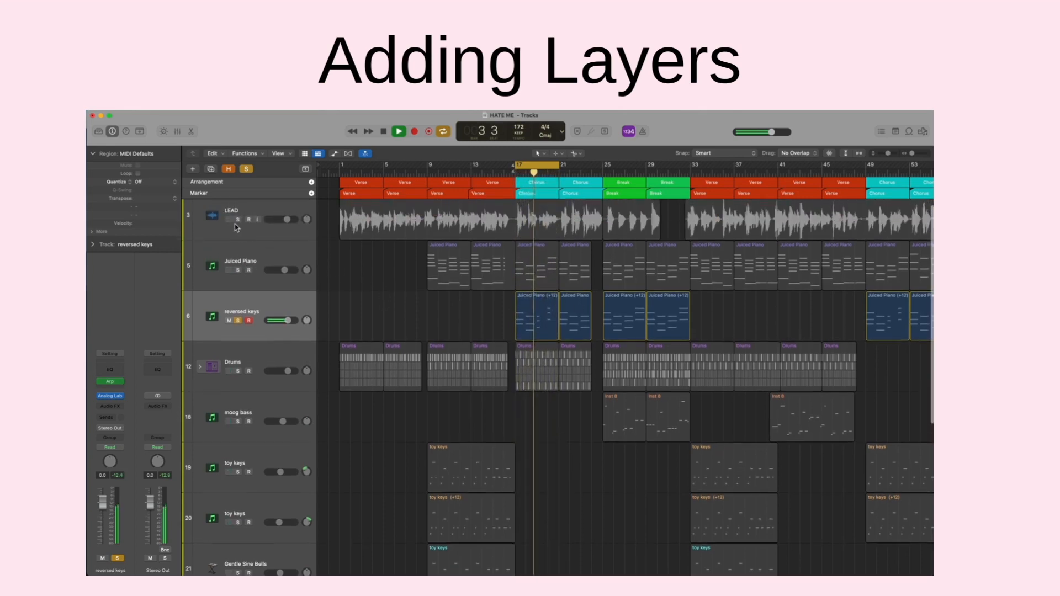
pyautogui.click(238, 223)
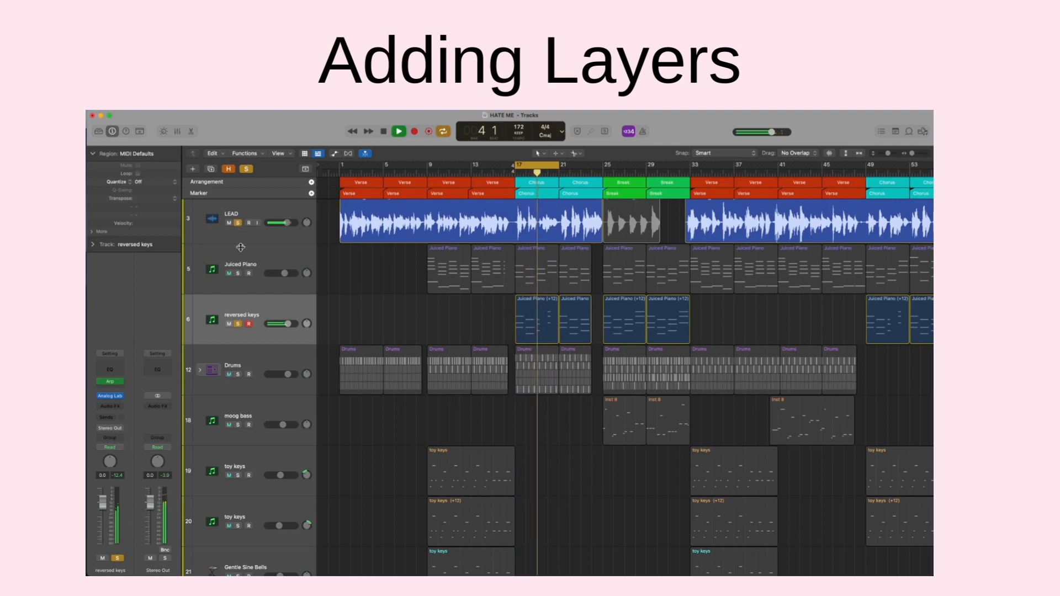
pyautogui.click(238, 273)
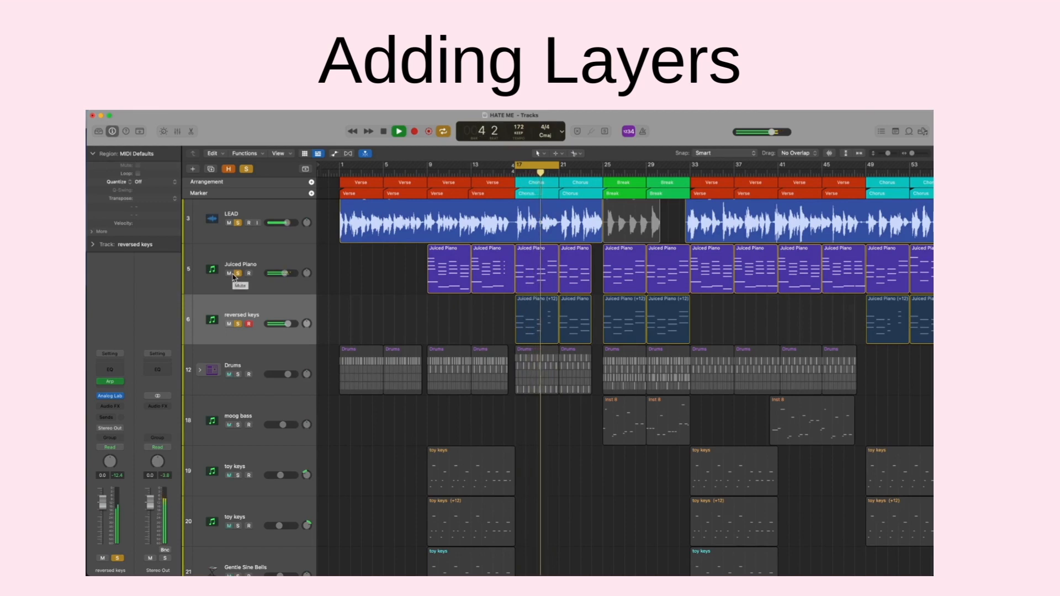
pyautogui.click(245, 169)
# Step: Open the bar 17 Drums pattern in the Step Sequencer and audition the 027_Uplift_Clap row on its own
pyautogui.doubleClick(534, 375)
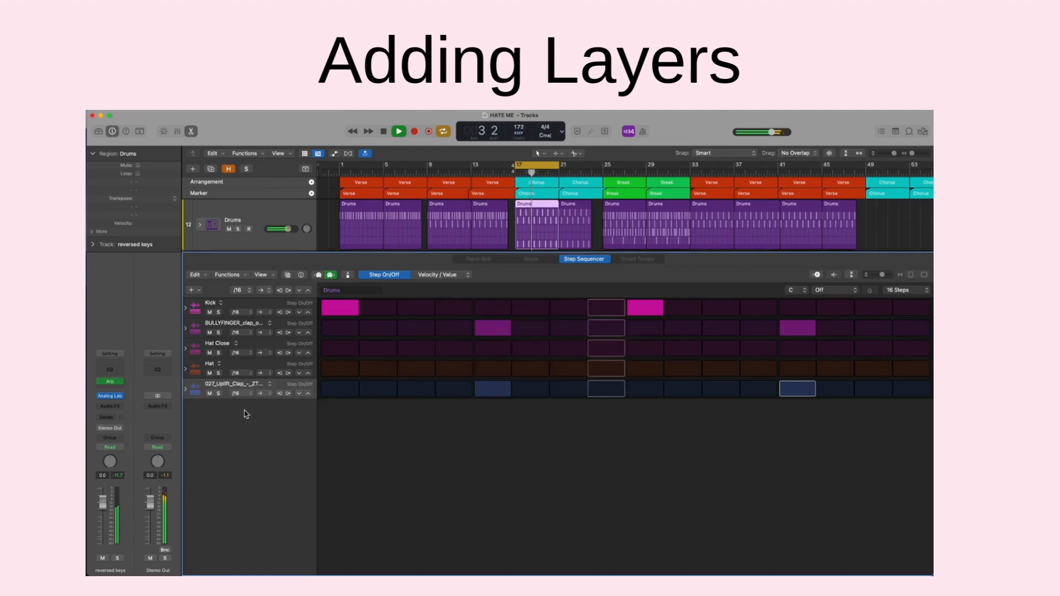
pyautogui.click(218, 393)
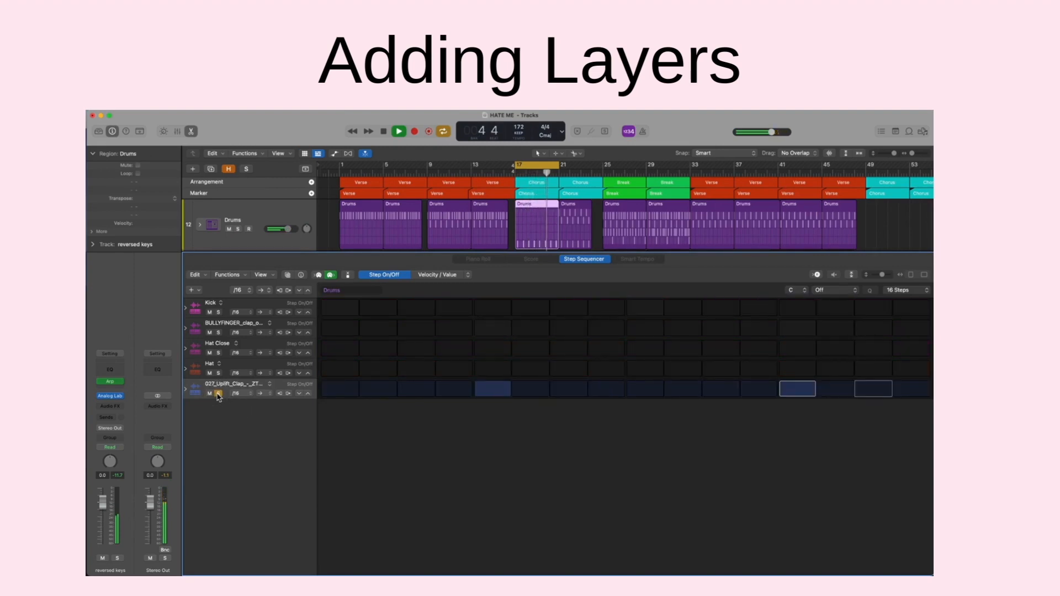
pyautogui.click(218, 393)
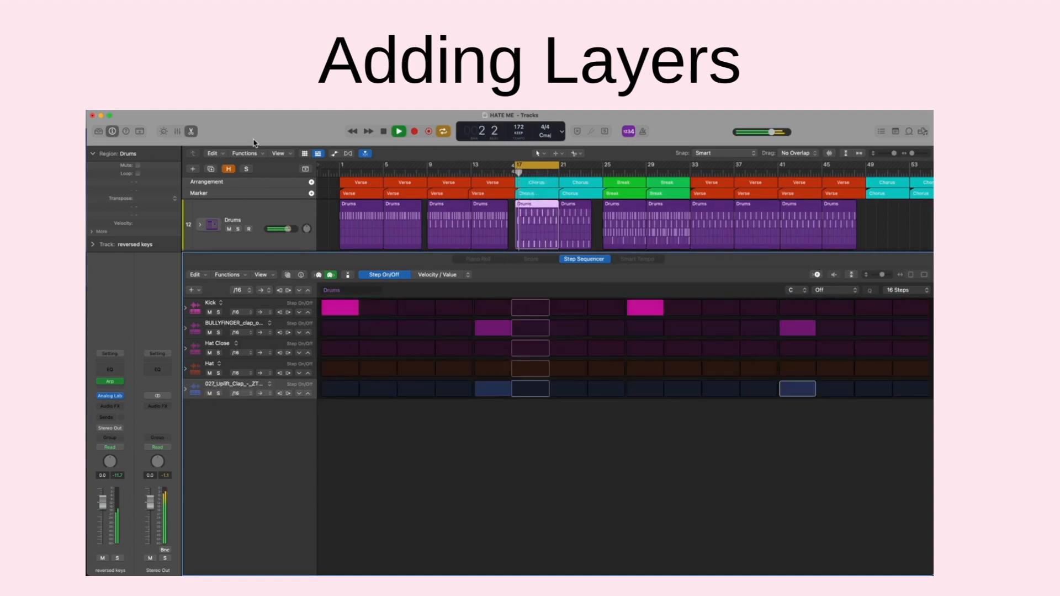
# Step: Return to the full track view with hidden tracks concealed, stop playback, and look over the later chorus and break sections
pyautogui.click(229, 169)
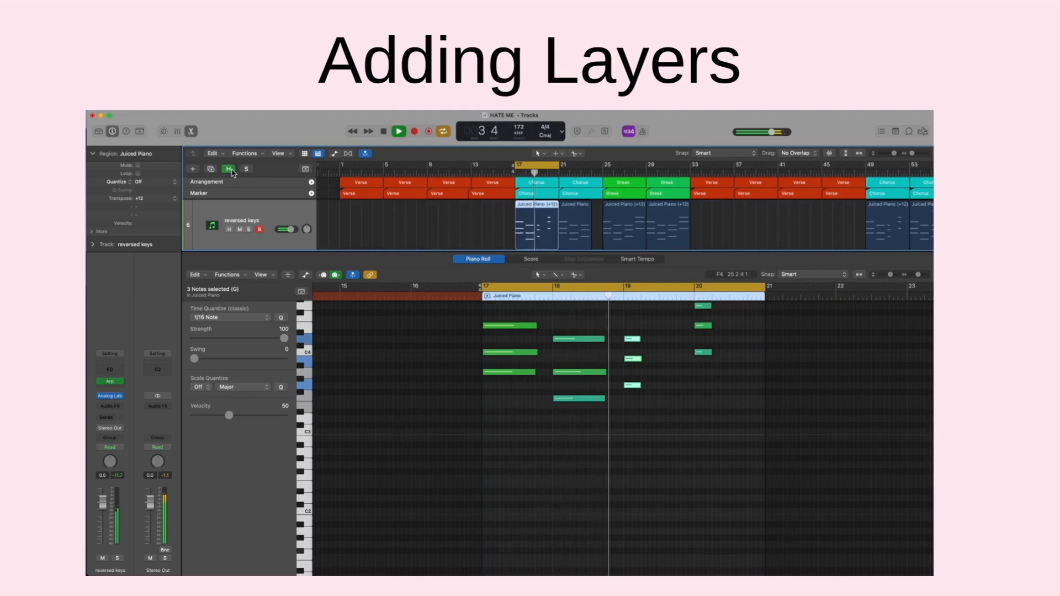
pyautogui.click(231, 170)
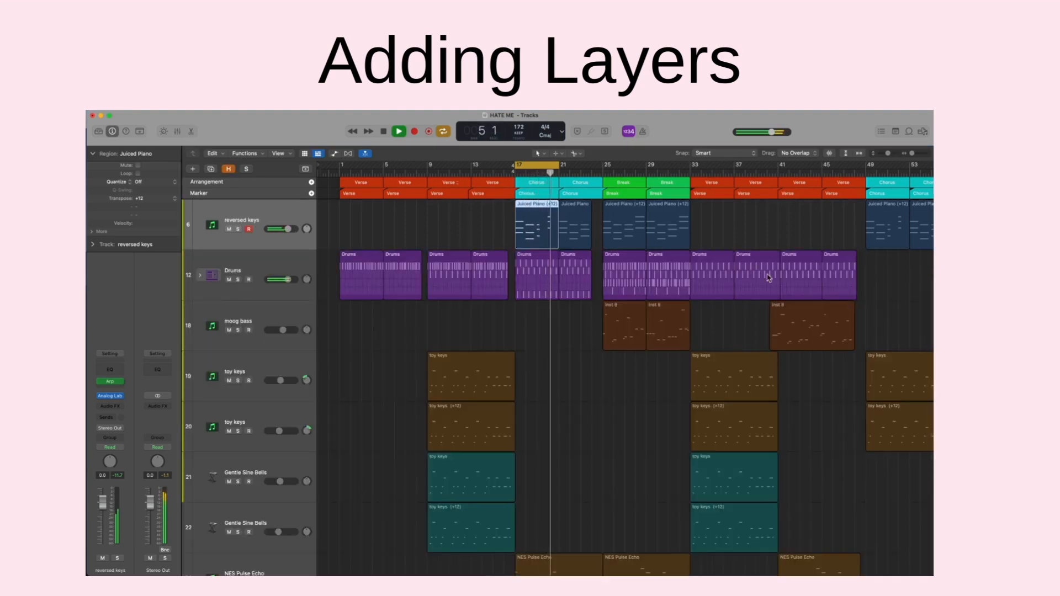
pyautogui.press('space')
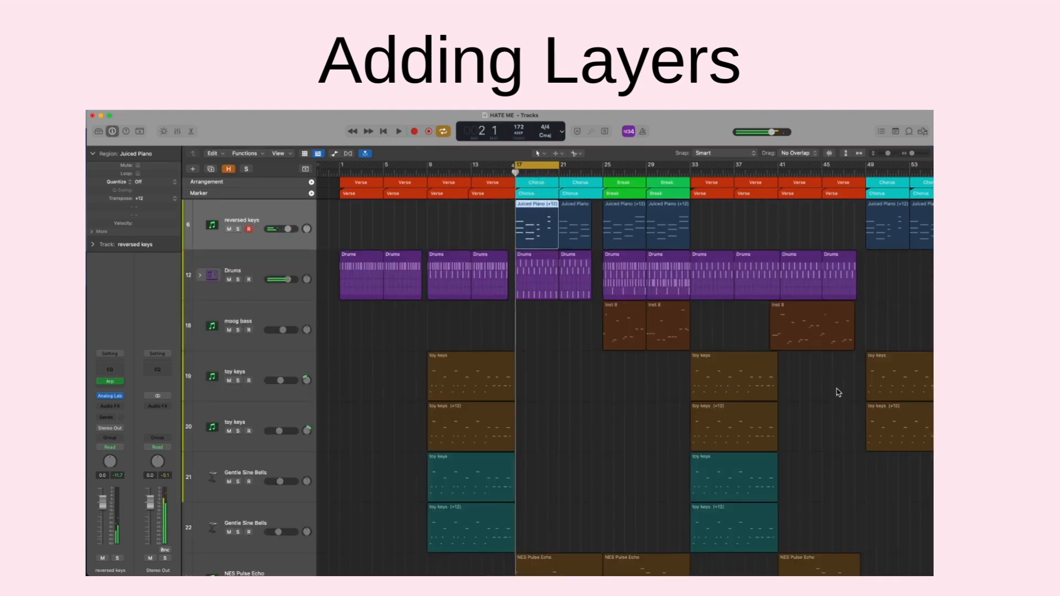
pyautogui.hscroll(5, 839, 392)
pyautogui.scroll(2, 807, 390)
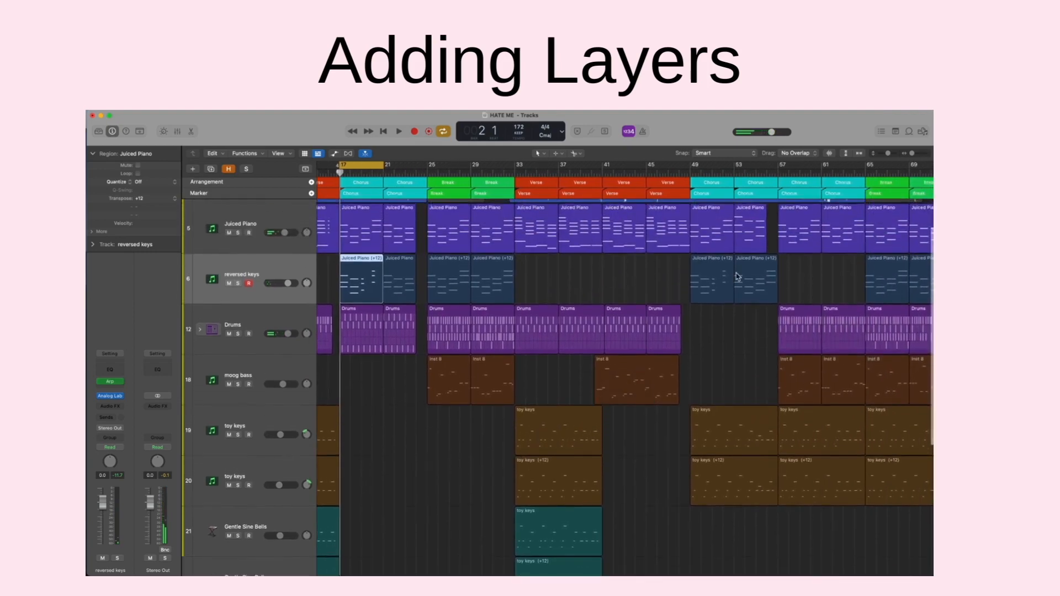
pyautogui.hscroll(3, 724, 275)
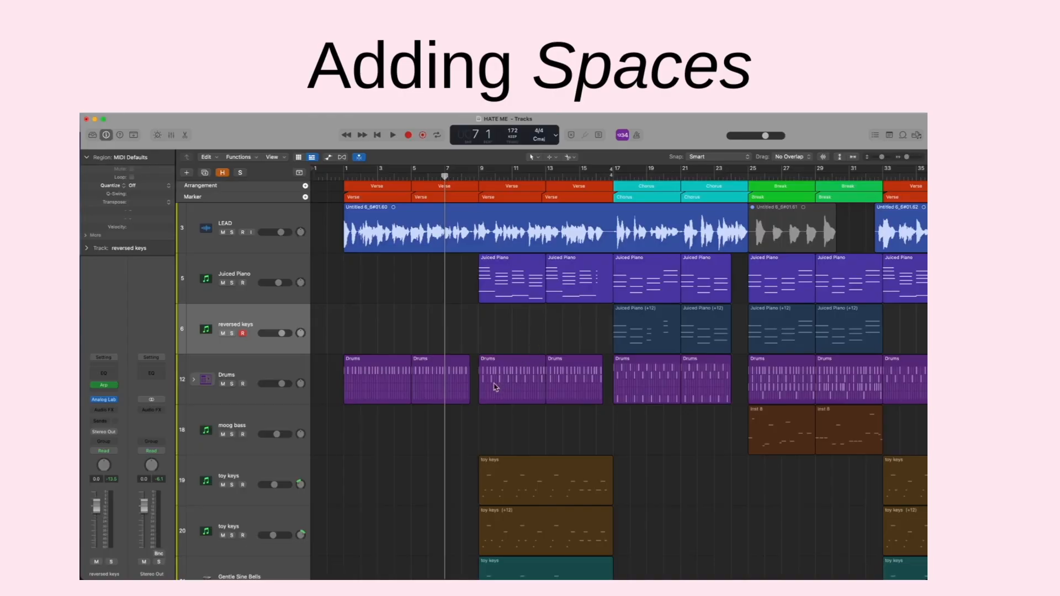
# Step: Extend the Drums region starting at bar 5 so it ends at bar 9, and play that transition
pyautogui.moveTo(470, 402); pyautogui.dragTo(475, 401)
pyautogui.press('space')
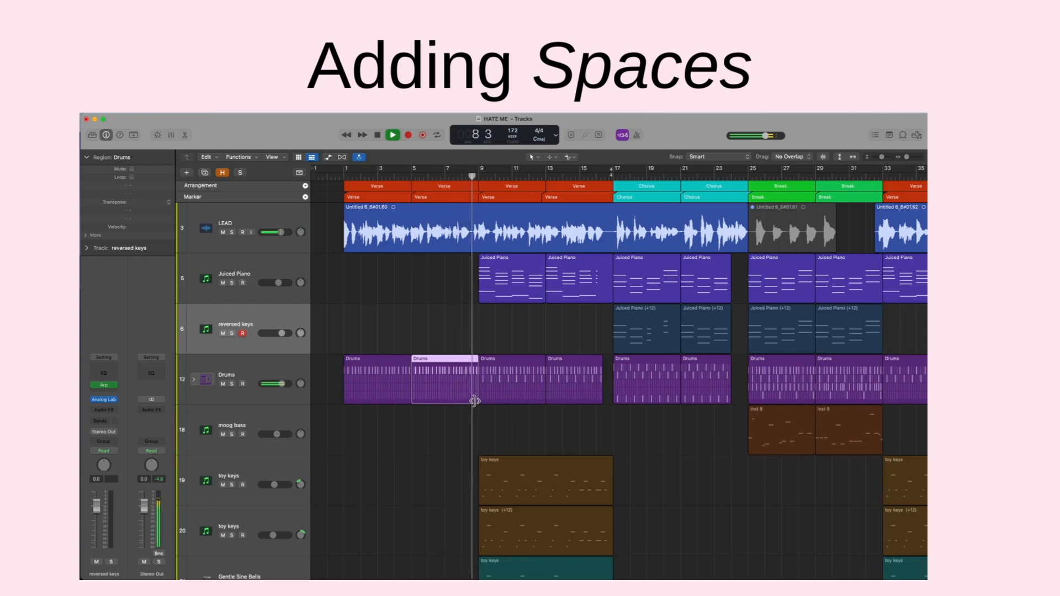
pyautogui.press('space')
# Step: Trim the bar 5 Drums region's end to leave about a half-bar gap before bar 9, and play from bar 5
pyautogui.moveTo(475, 401); pyautogui.dragTo(470, 403)
pyautogui.click(411, 175)
pyautogui.press('space')
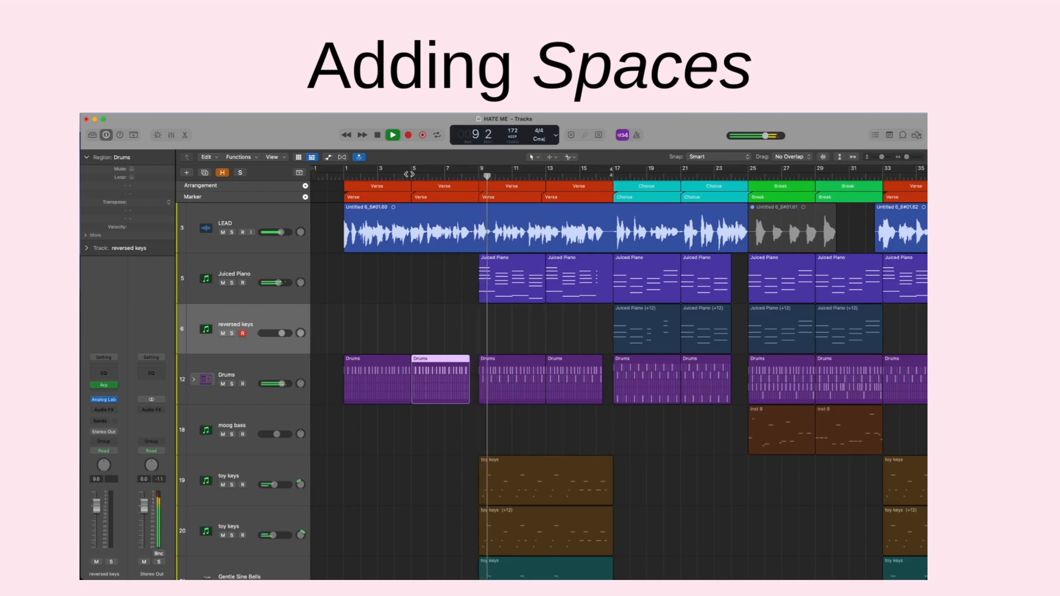
pyautogui.press('space')
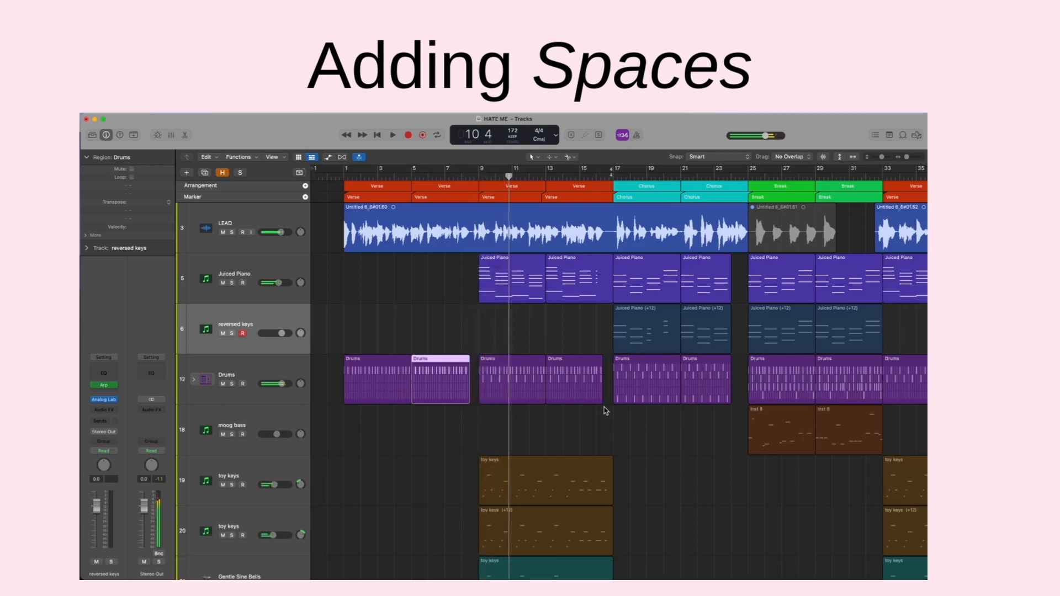
# Step: Trim the bar 13 Drums region to end at about bar 16, leaving a gap before the chorus, and play from bar 13
pyautogui.click(601, 400)
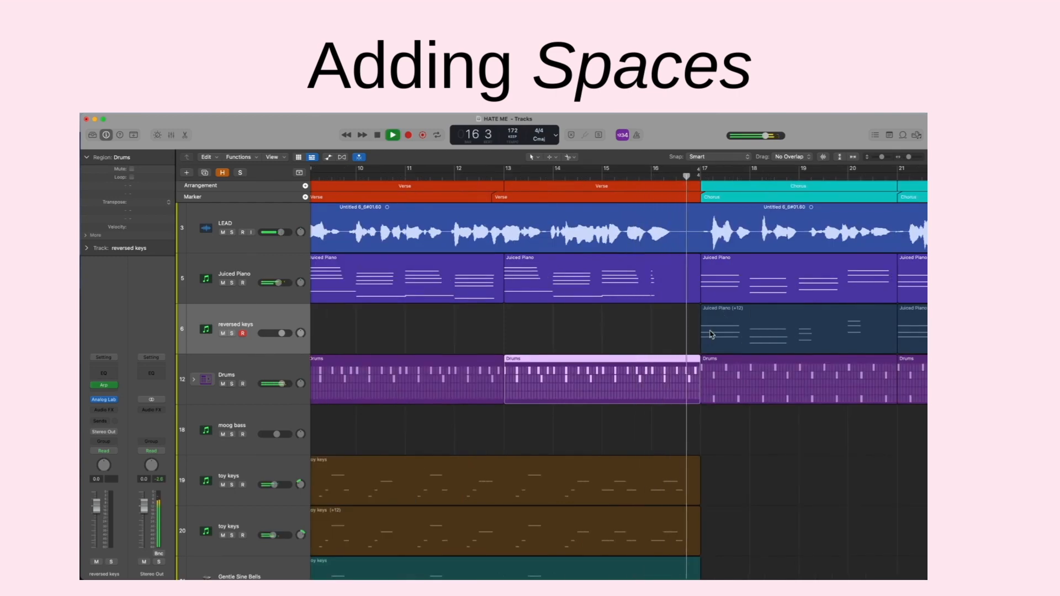
pyautogui.moveTo(700, 402); pyautogui.dragTo(658, 403)
pyautogui.click(512, 176)
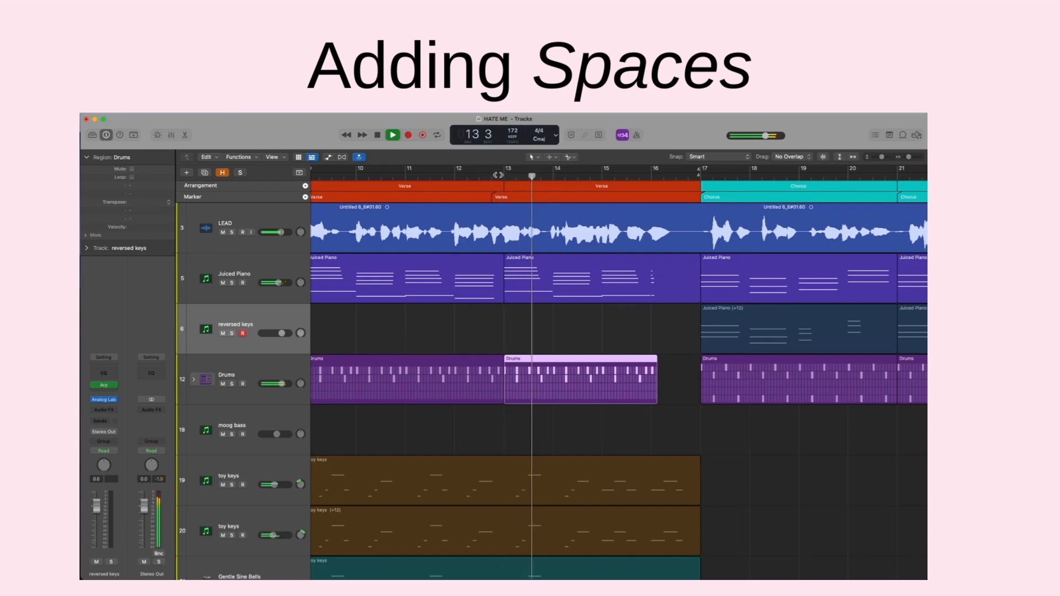
# Step: Select the Juiced Piano, reversed keys and Drums regions at bar 21 and extend their ends to bar 25
pyautogui.scroll(-5, 708, 402)
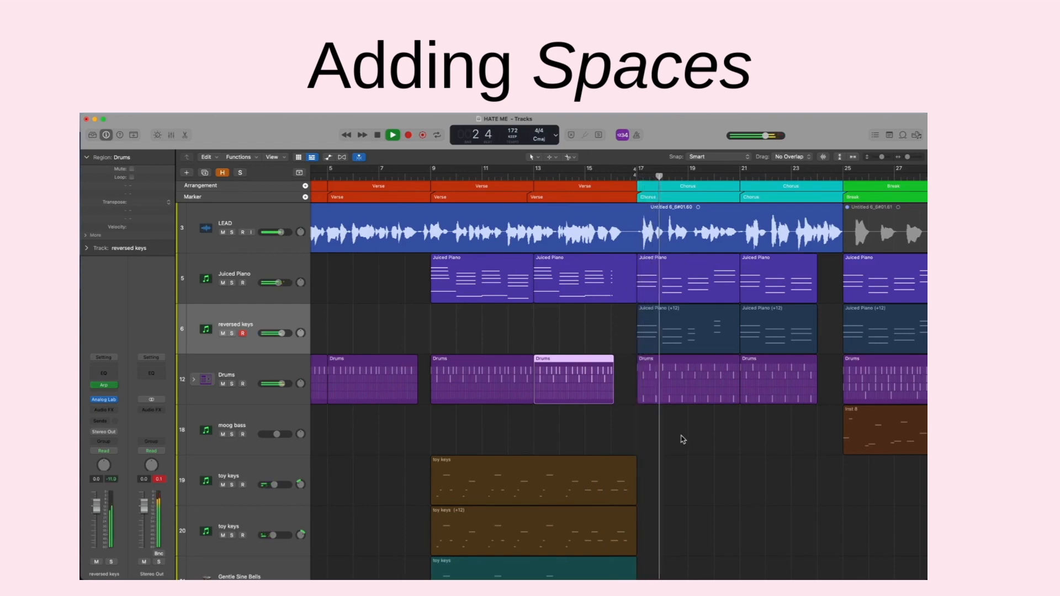
pyautogui.hscroll(4, 806, 469)
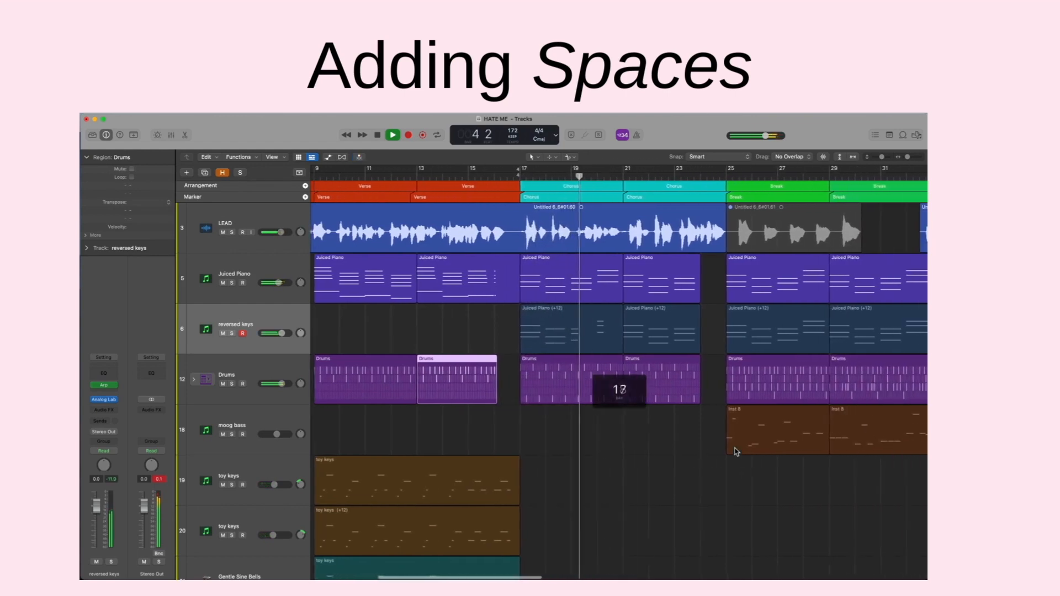
pyautogui.hscroll(4, 737, 452)
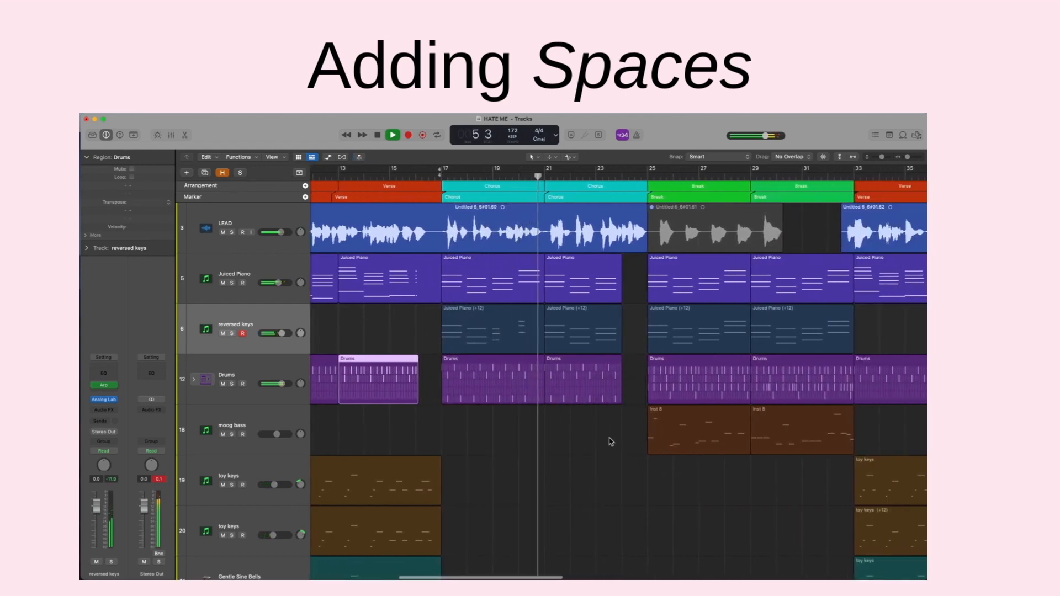
pyautogui.moveTo(616, 445); pyautogui.dragTo(557, 266)
pyautogui.moveTo(622, 303); pyautogui.dragTo(649, 304)
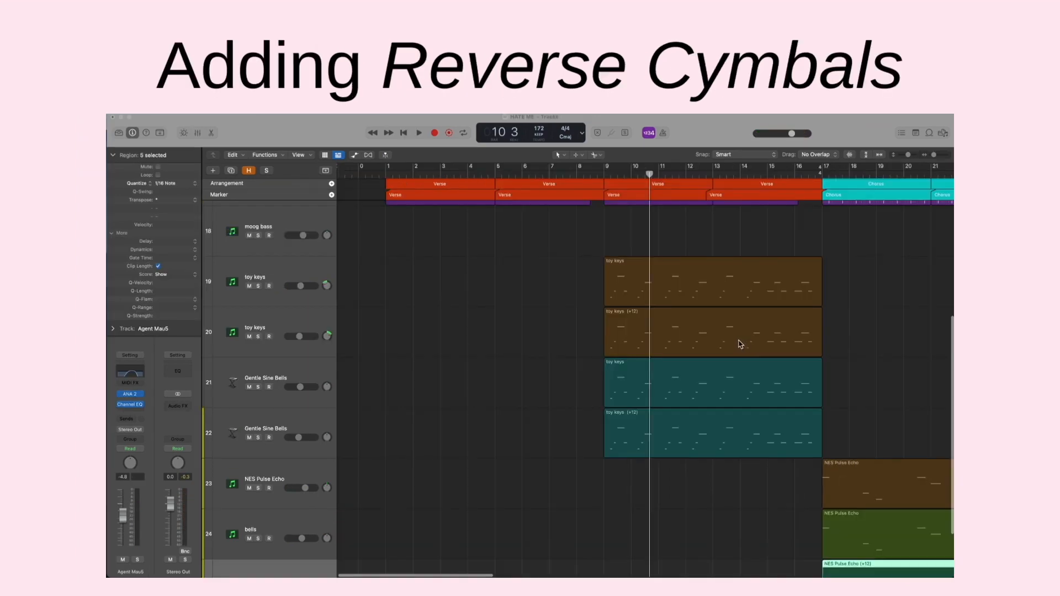
# Step: Open the Loop Browser and search the loops for "cym"
pyautogui.click(573, 368)
pyautogui.scroll(5, 572, 368)
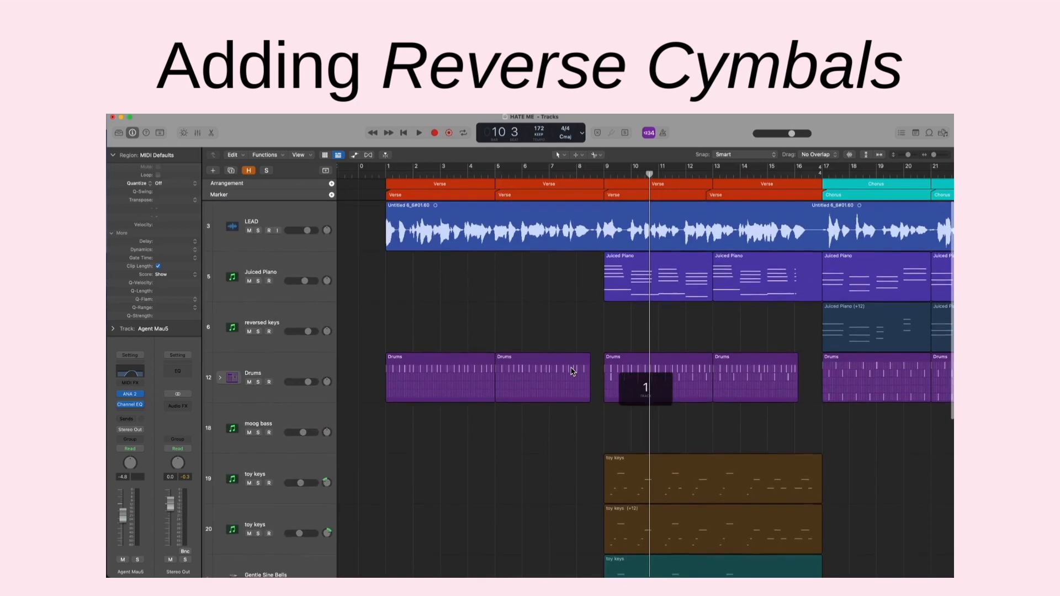
pyautogui.scroll(-1, 571, 367)
pyautogui.scroll(-3, 587, 331)
pyautogui.scroll(-2, 635, 381)
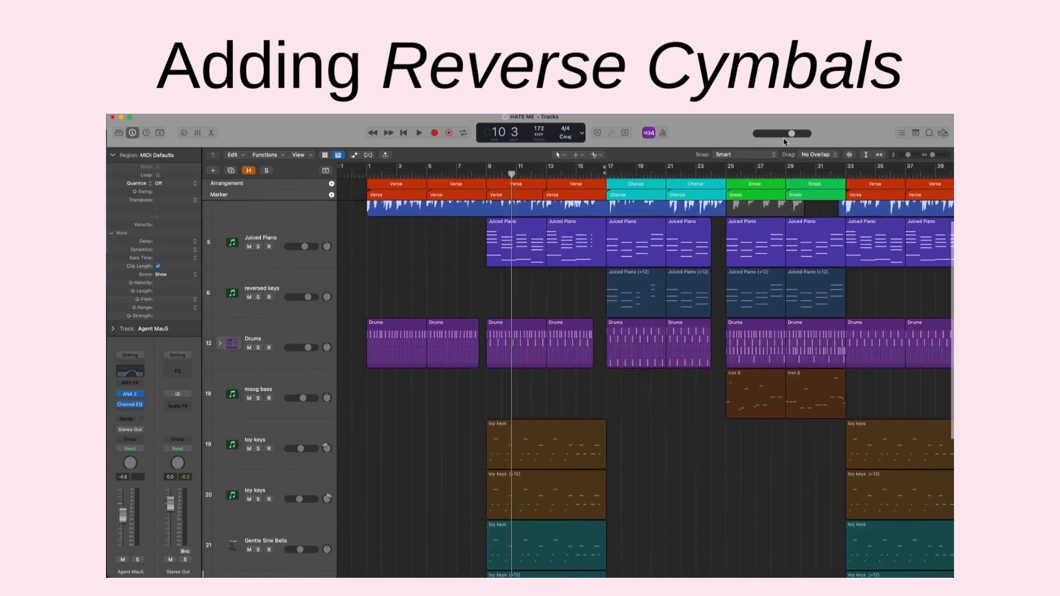
pyautogui.click(930, 133)
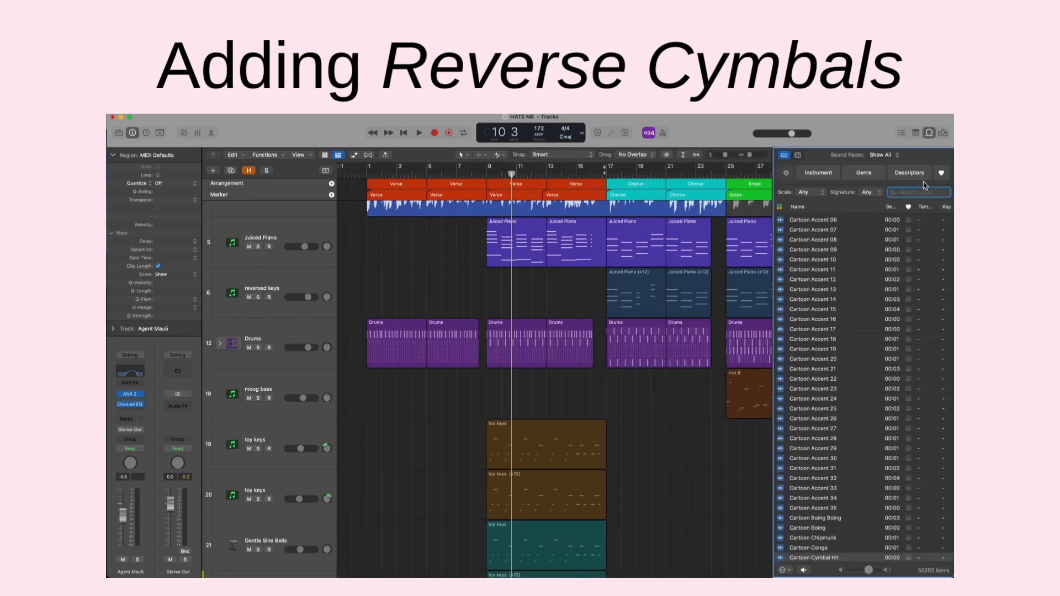
pyautogui.write('cym')
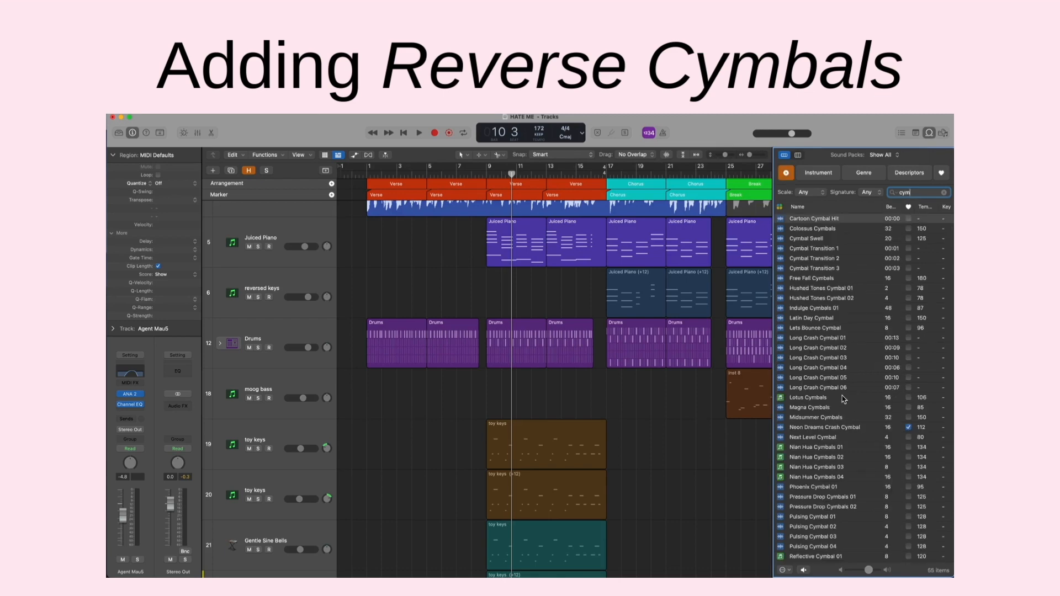
# Step: Preview the Neon Dreams Crash Cymbal loop and place it on a new track below Agent Mau5 at bar 9
pyautogui.click(839, 428)
pyautogui.scroll(-10, 434, 477)
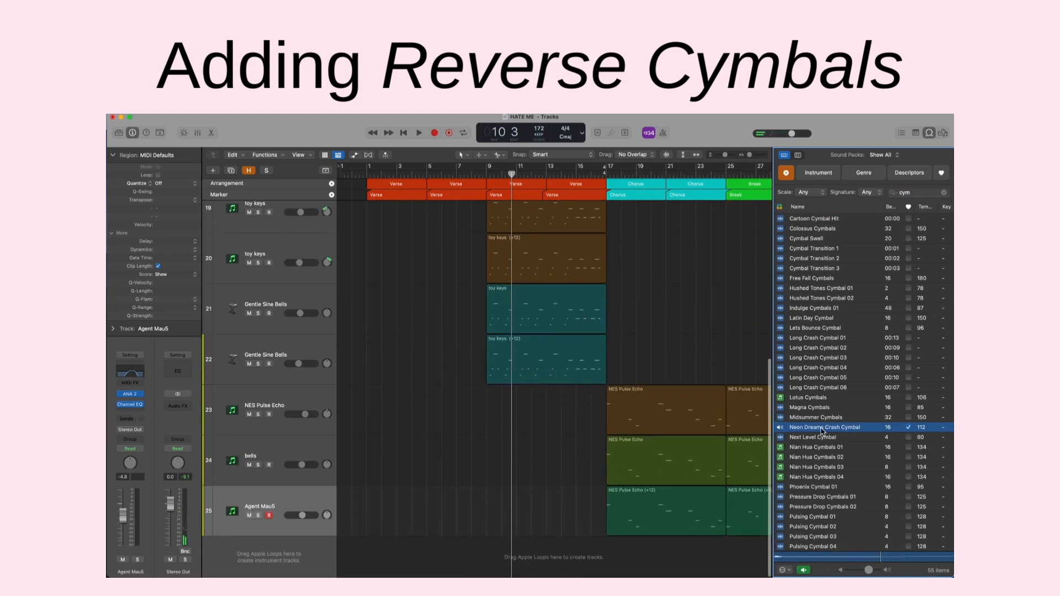
pyautogui.moveTo(823, 432); pyautogui.dragTo(487, 555)
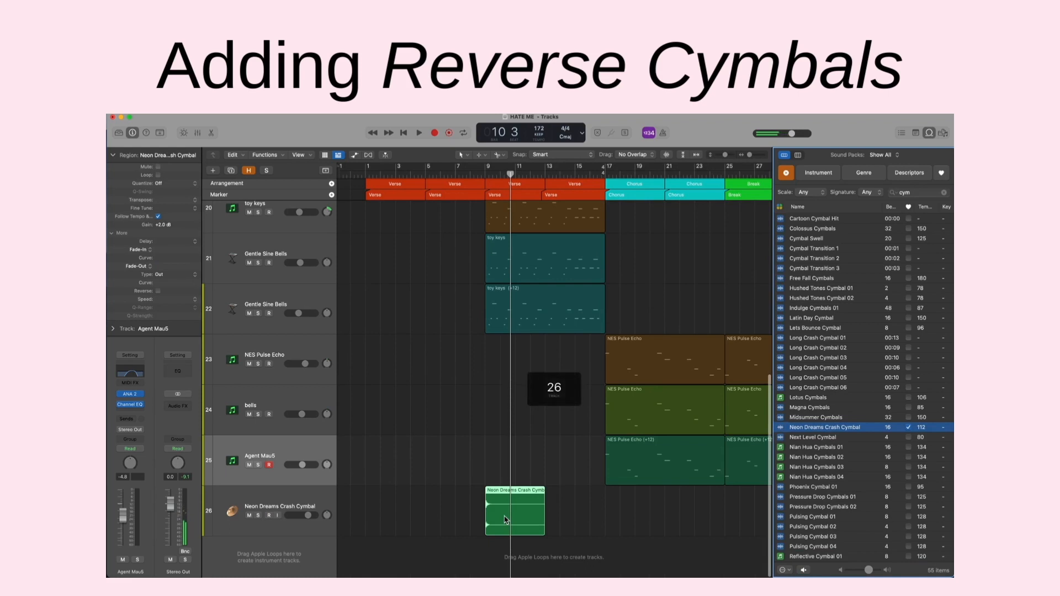
# Step: Reverse the Neon Dreams Crash Cymbal region, move it to end at about bar 9, and play back the transition
pyautogui.click(323, 506)
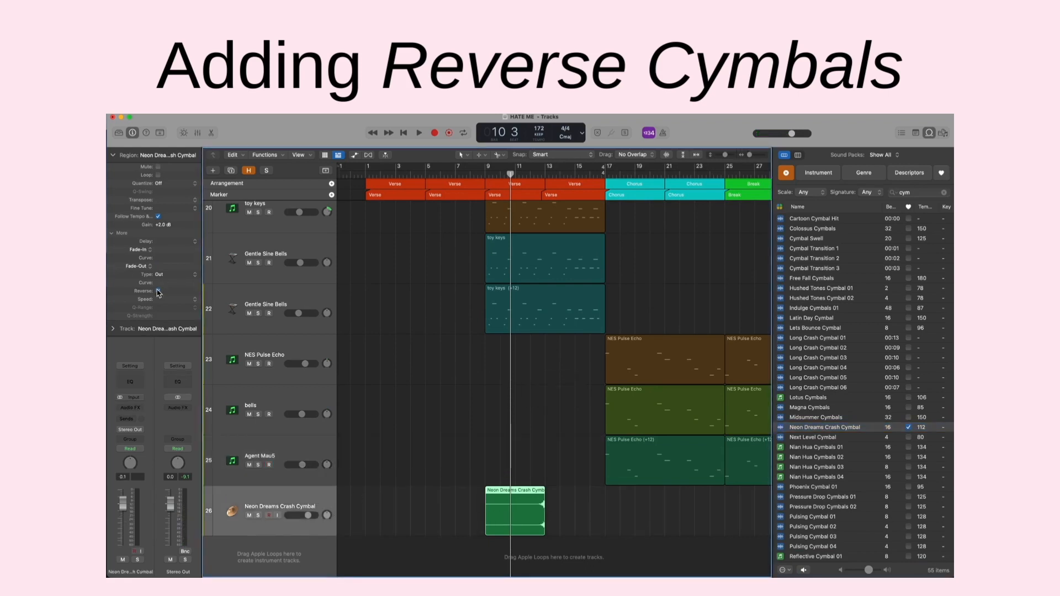
pyautogui.moveTo(512, 513); pyautogui.dragTo(453, 515)
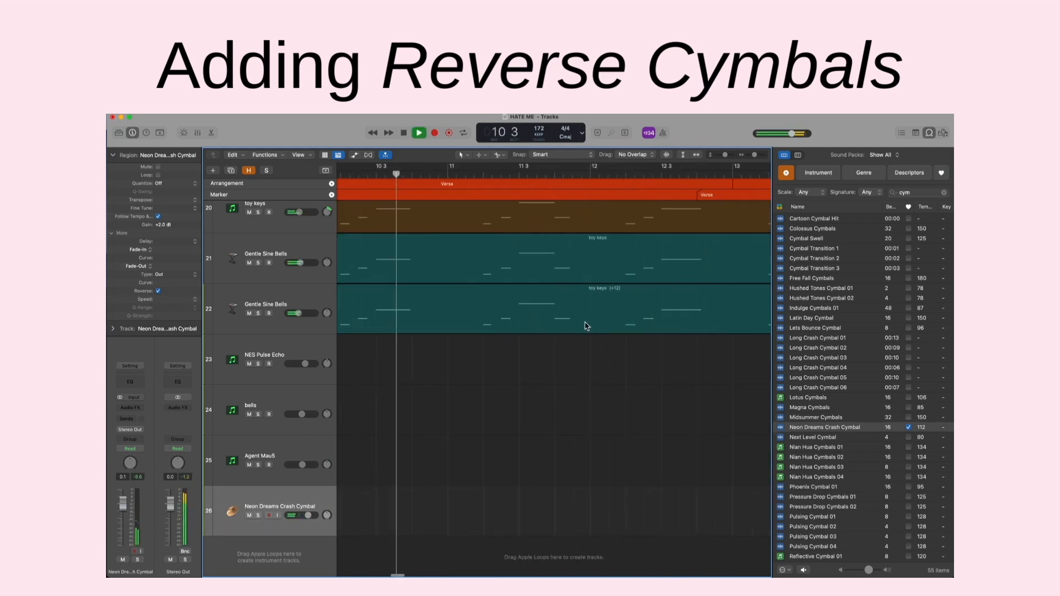
pyautogui.press('space')
# Step: Add a second, unreversed Neon Dreams Crash Cymbal loop on a new track starting at bar 9
pyautogui.hscroll(-4, 677, 459)
pyautogui.scroll(1, 840, 414)
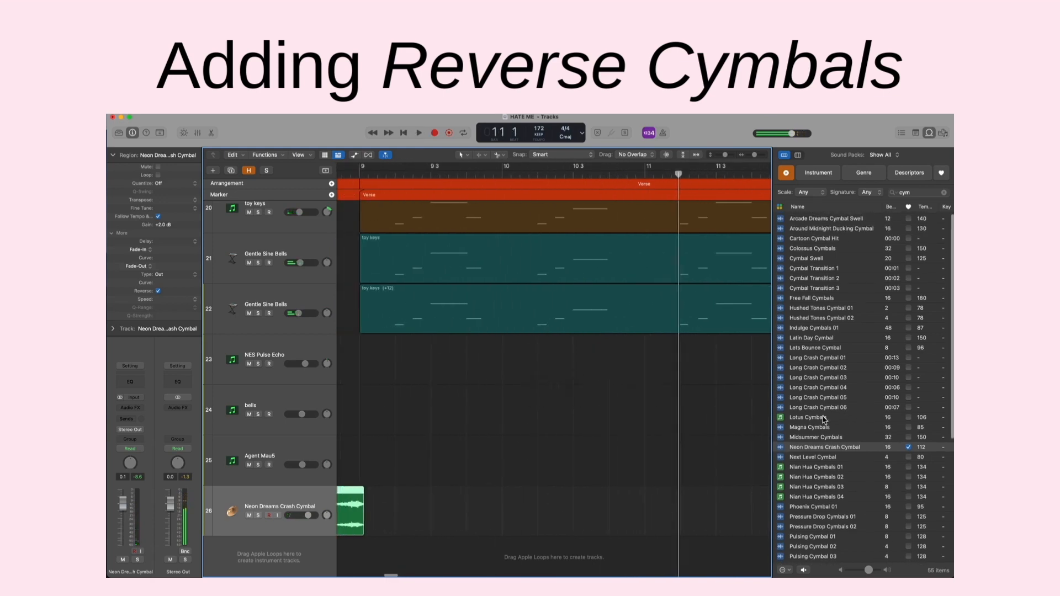
pyautogui.moveTo(825, 450); pyautogui.dragTo(363, 566)
pyautogui.scroll(-3, 413, 525)
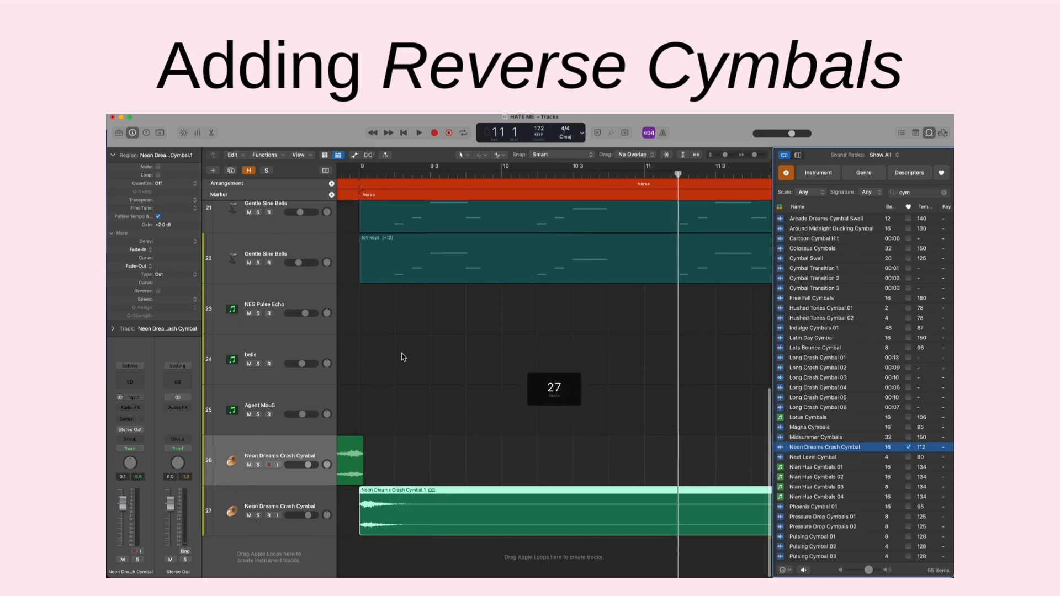
# Step: Play back the transition into the verse at bar 9 with both crash cymbals
pyautogui.press('super+Left')
pyautogui.press('super+Left')
pyautogui.doubleClick(470, 174)
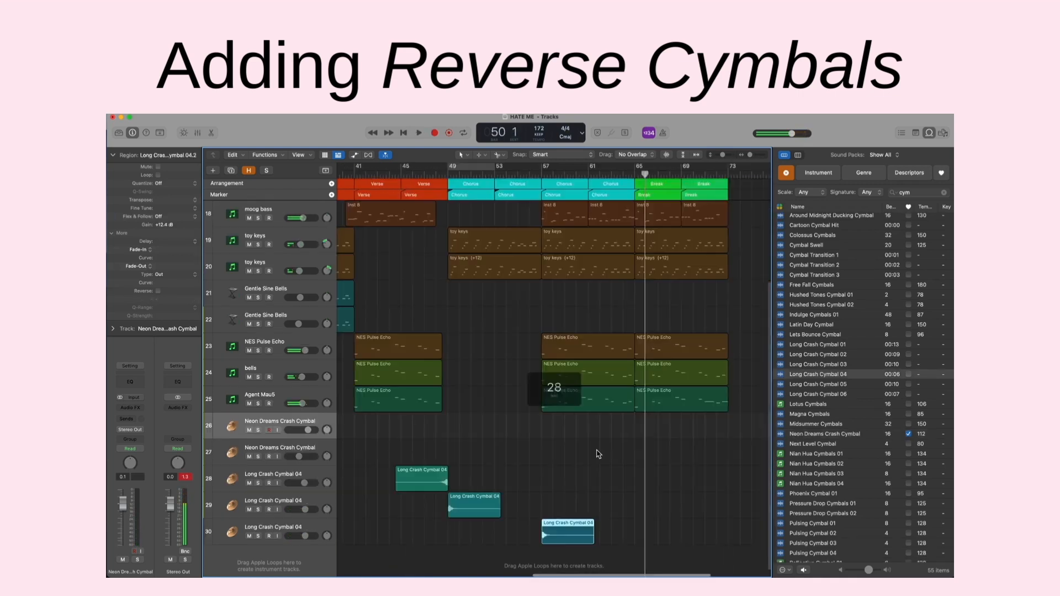
# Step: Bounce the Juiced Piano region at bar 49 in place to a new track, leaving the source region
pyautogui.hscroll(-3, 590, 445)
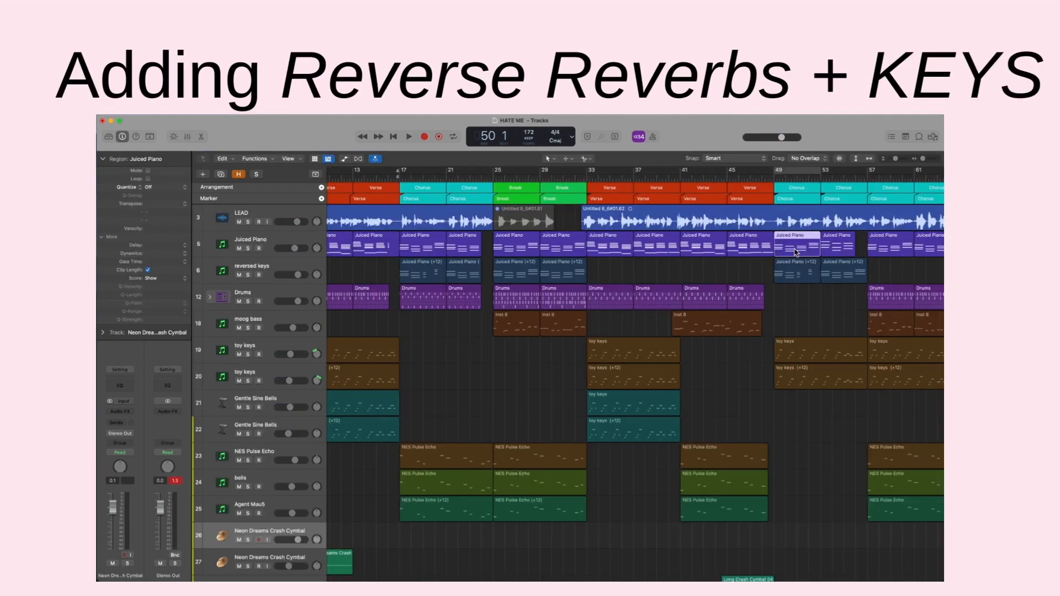
pyautogui.hotkey('ctrl', 'b')
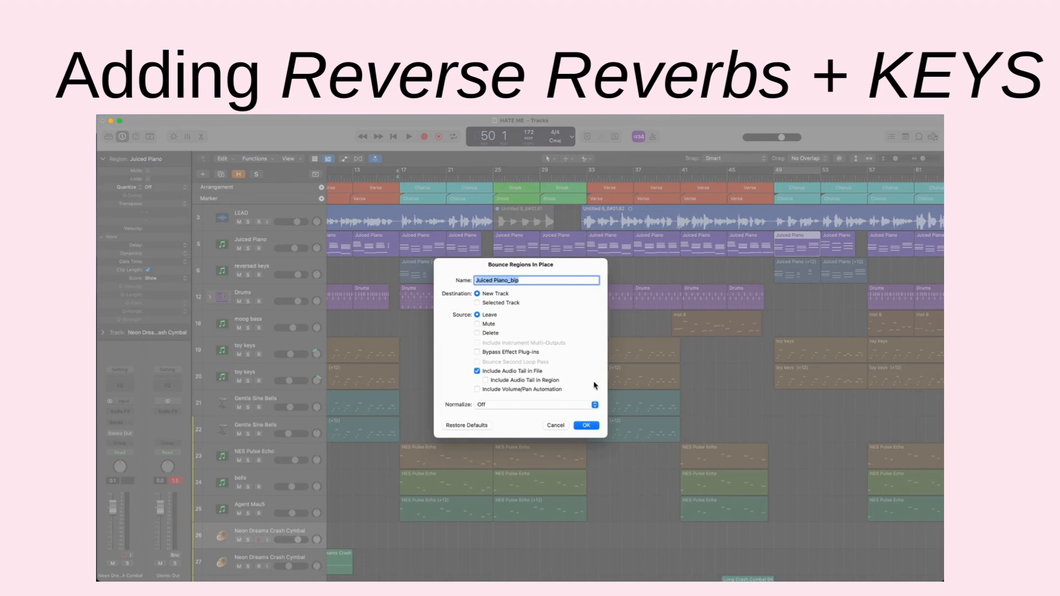
pyautogui.click(586, 426)
# Step: Split the bounced Juiced Piano_bip region at bars 50, 51 and 52, and reverse the four pieces
pyautogui.hscroll(5, 594, 429)
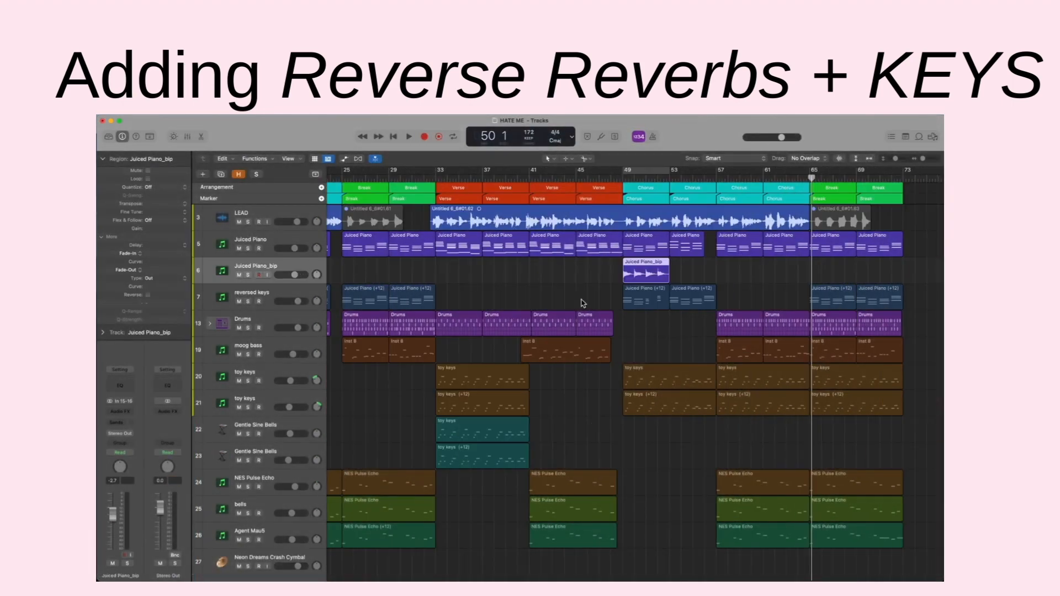
pyautogui.press('super+Right')
pyautogui.press('super+Right')
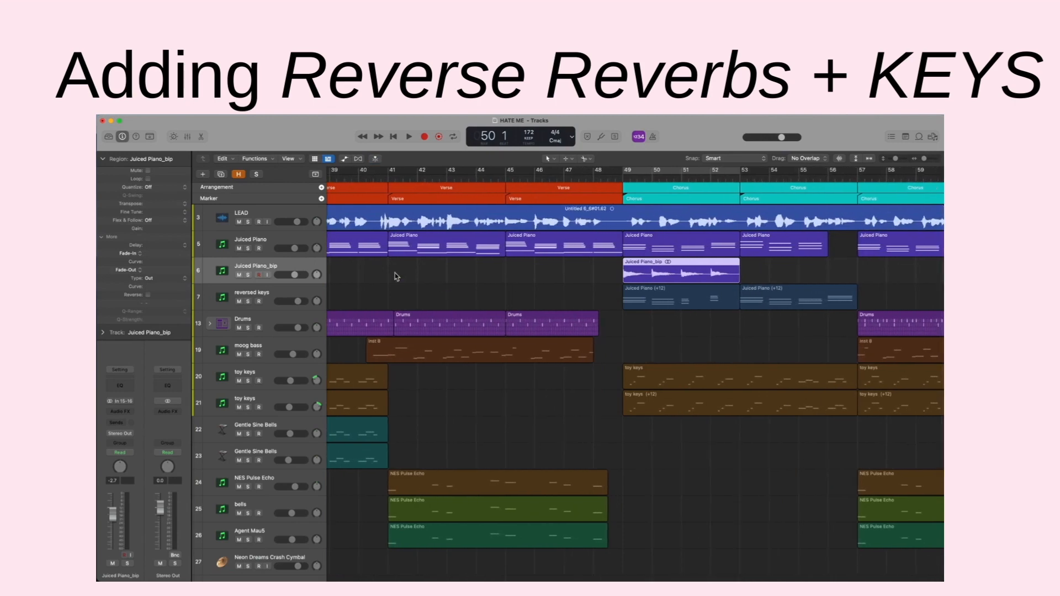
pyautogui.click(653, 279)
pyautogui.click(683, 278)
pyautogui.click(712, 277)
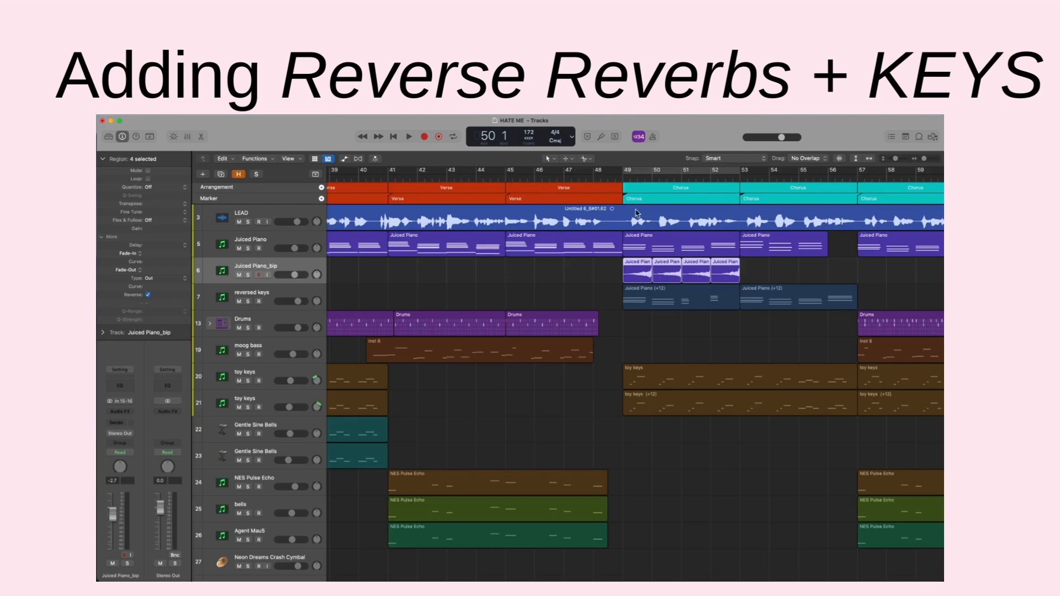
# Step: Audition the reversed piano pieces soloed from bar 49 and set their fade-out to 276
pyautogui.click(249, 275)
pyautogui.click(632, 172)
pyautogui.press('space')
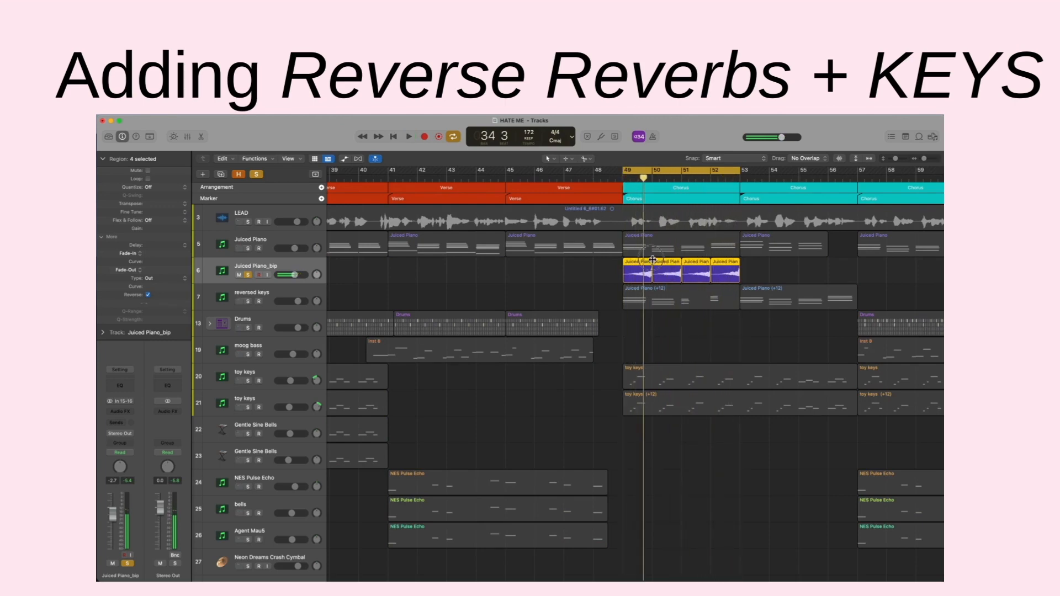
pyautogui.press('space')
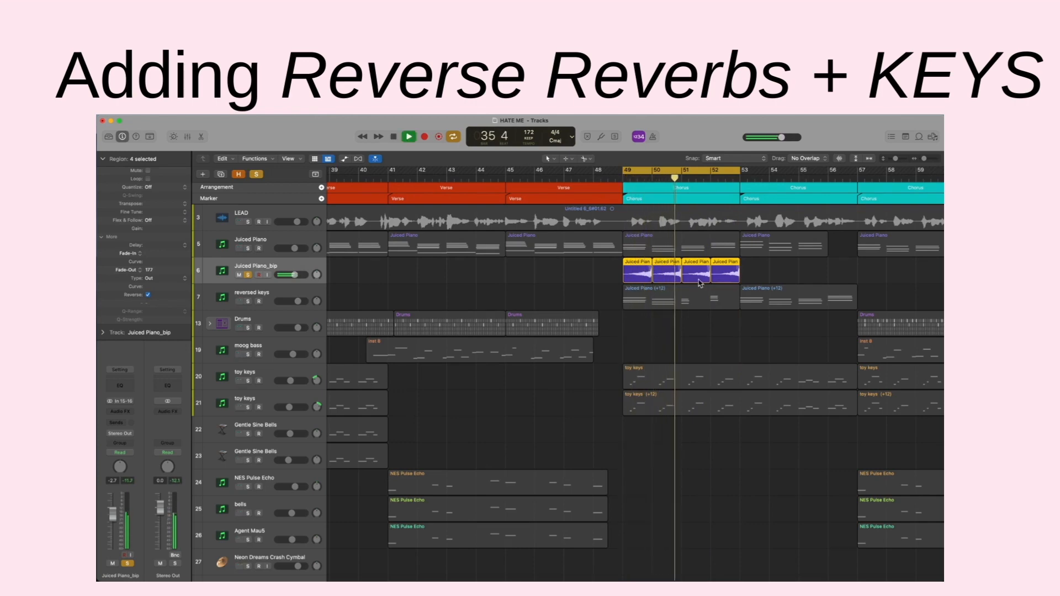
pyautogui.moveTo(649, 261); pyautogui.dragTo(648, 261)
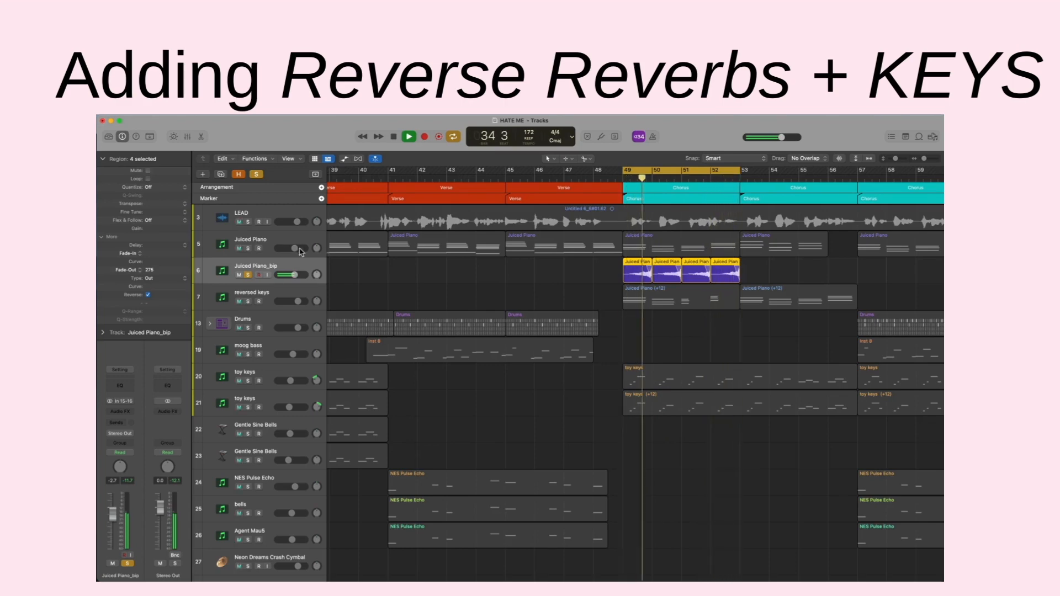
pyautogui.click(258, 256)
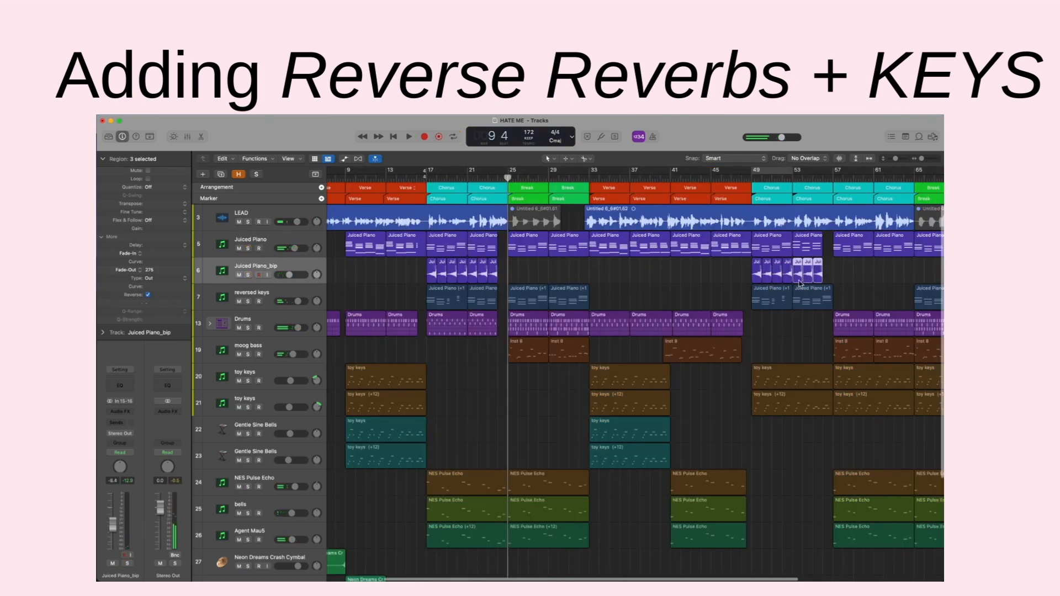
# Step: Create a new audio track directly below the Juiced Piano_bip track
pyautogui.scroll(5, 807, 281)
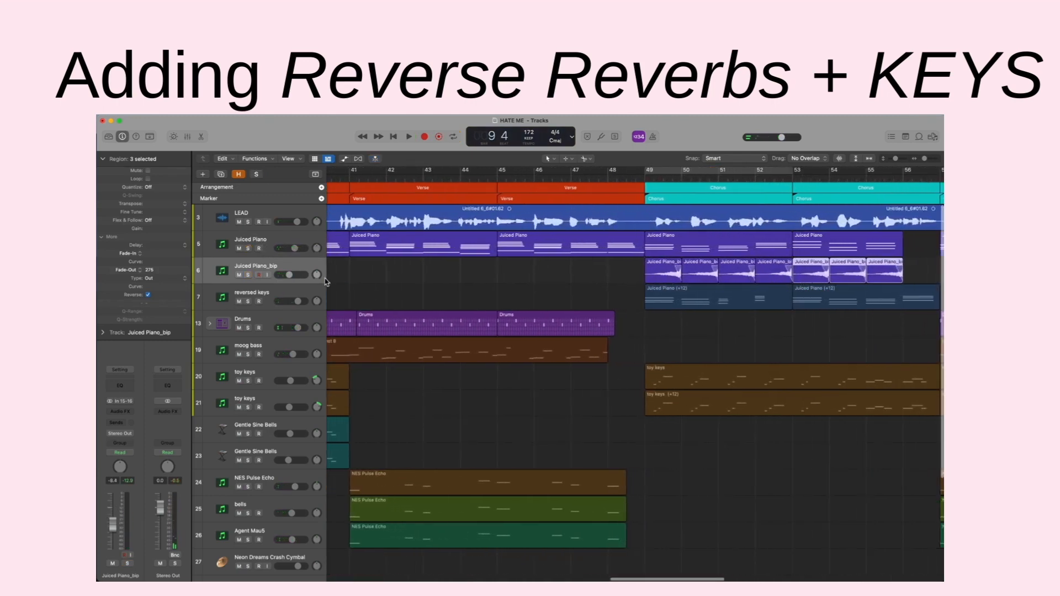
pyautogui.click(301, 270)
pyautogui.rightClick(302, 269)
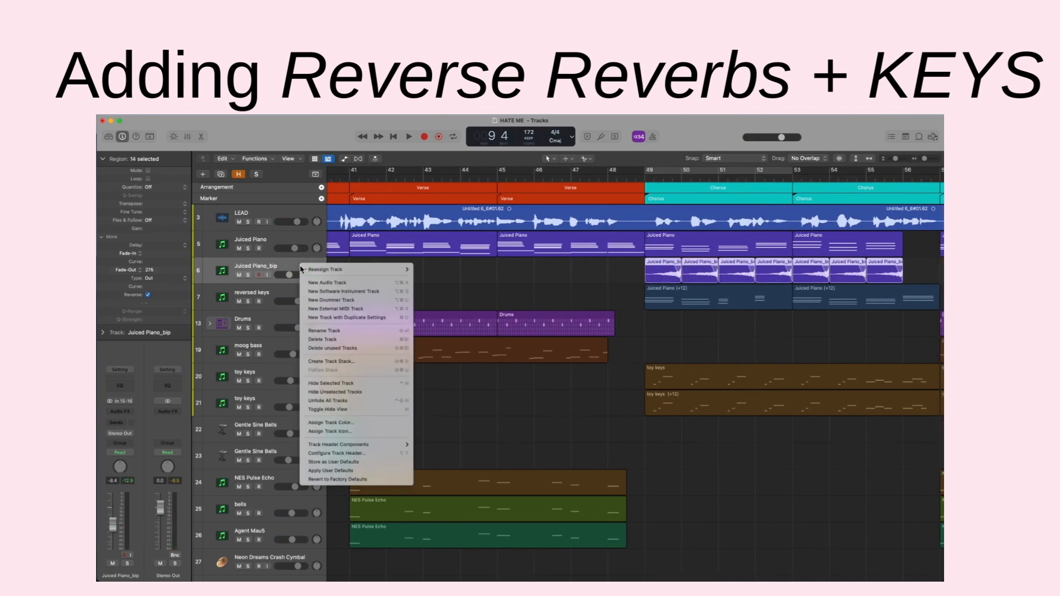
pyautogui.click(320, 282)
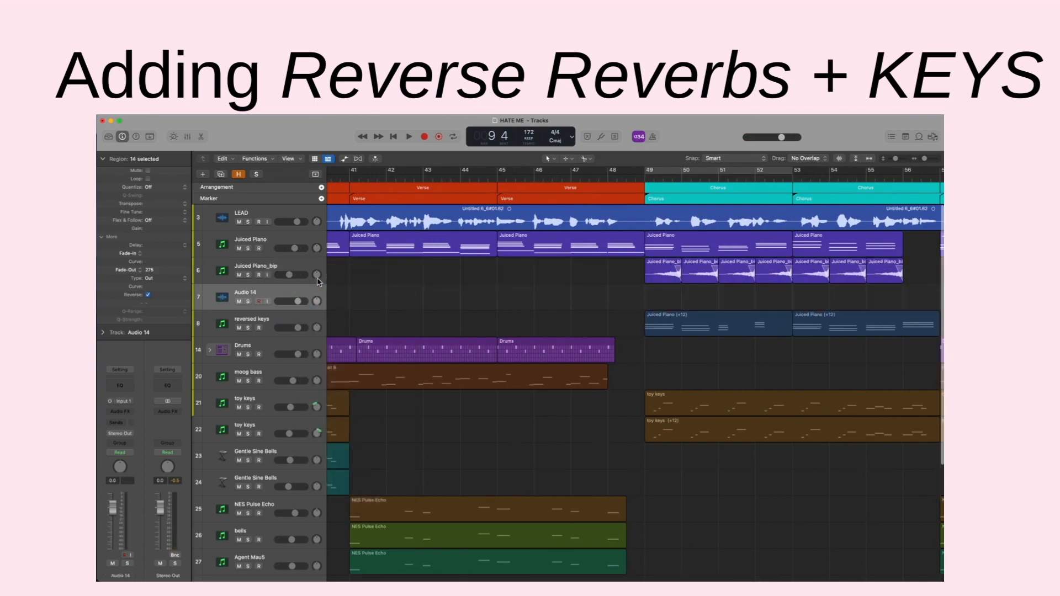
# Step: Copy the first reversed piano piece at bar 49 onto the Audio 14 track and turn off its reversal
pyautogui.click(667, 275)
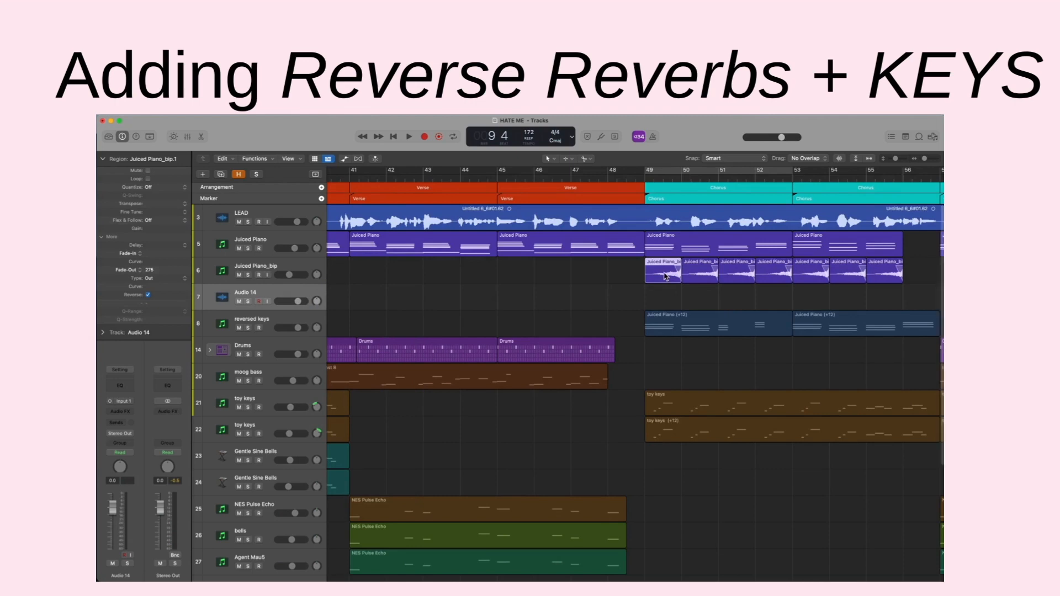
pyautogui.moveTo(667, 275); pyautogui.dragTo(667, 292)
pyautogui.click(148, 295)
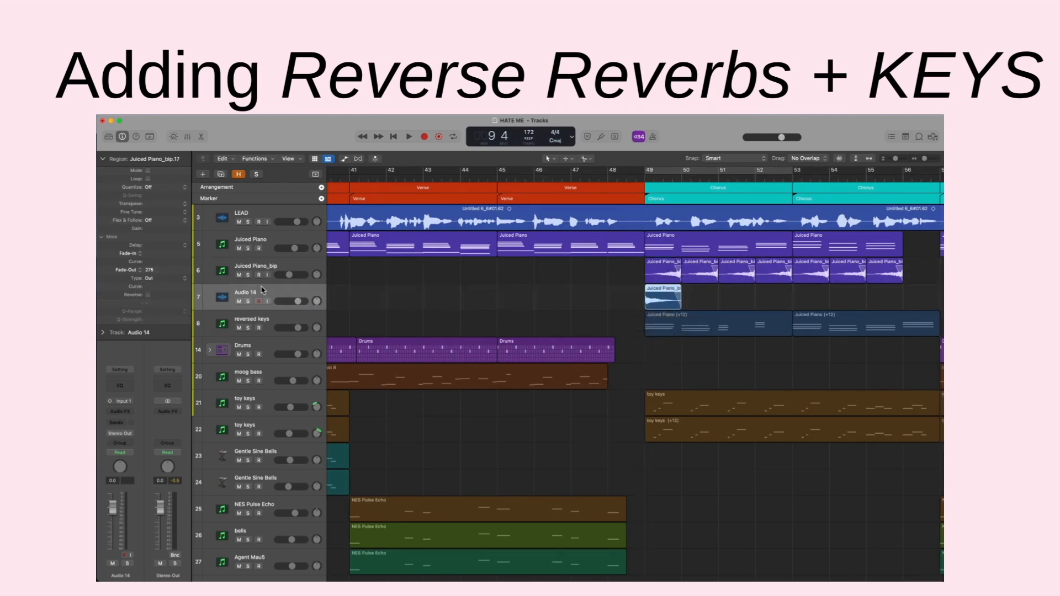
# Step: Add a mono Space Designer reverb to the Audio 14 track with a 1.50 s length and a wet level of -0.4 dB
pyautogui.click(134, 415)
pyautogui.moveTo(152, 500)
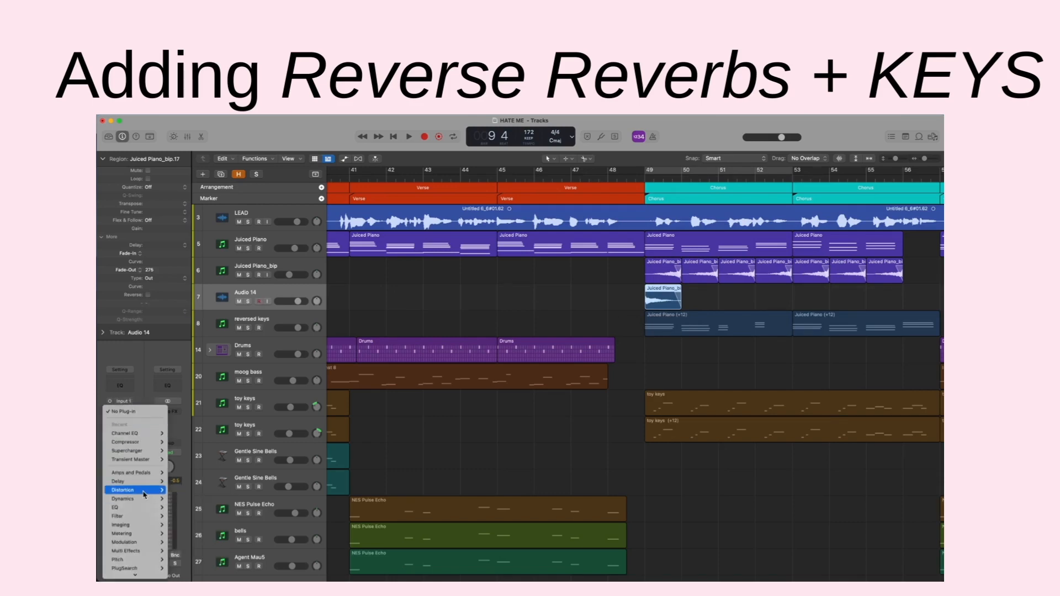
pyautogui.moveTo(152, 580)
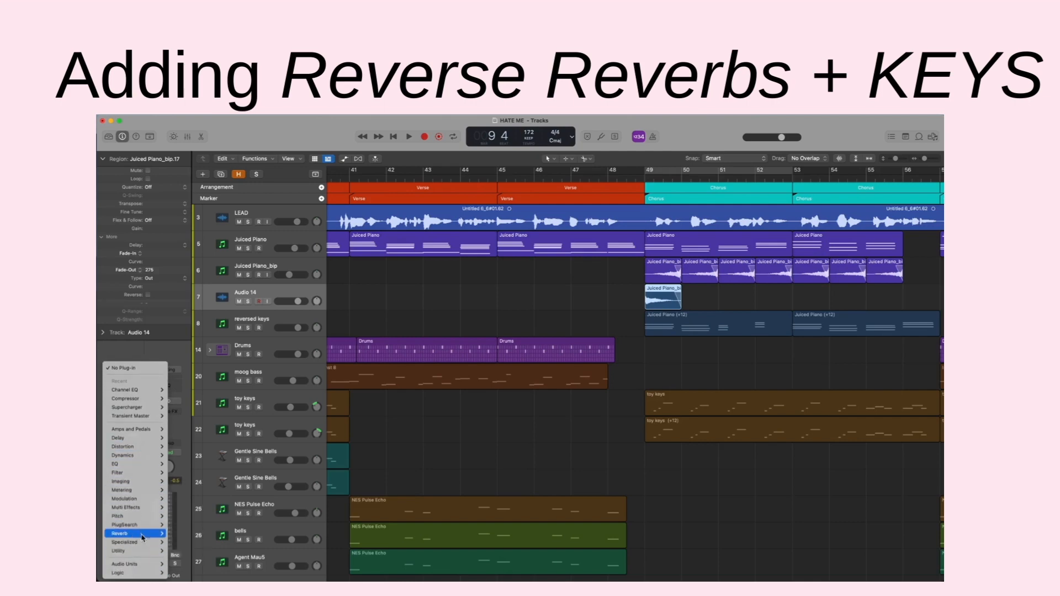
pyautogui.moveTo(138, 534)
pyautogui.moveTo(200, 563)
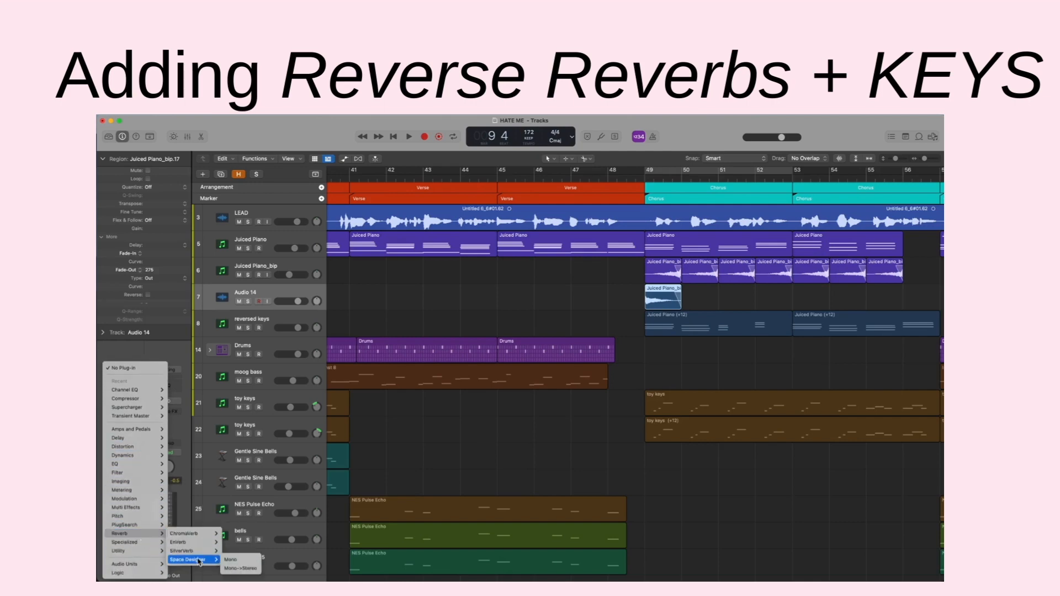
pyautogui.click(230, 559)
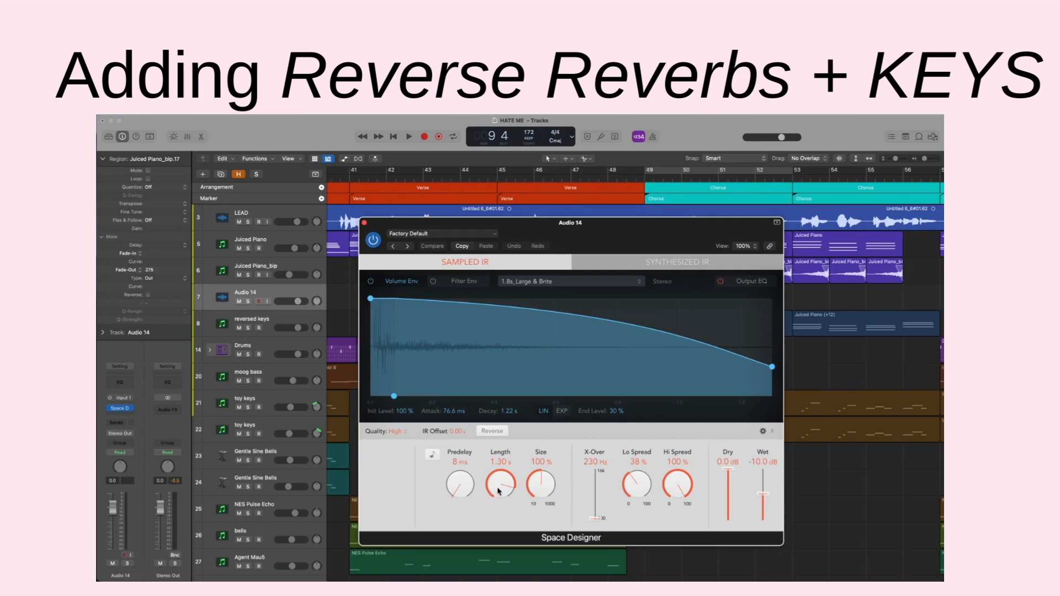
pyautogui.moveTo(497, 490); pyautogui.dragTo(498, 479)
pyautogui.moveTo(767, 494); pyautogui.dragTo(771, 471)
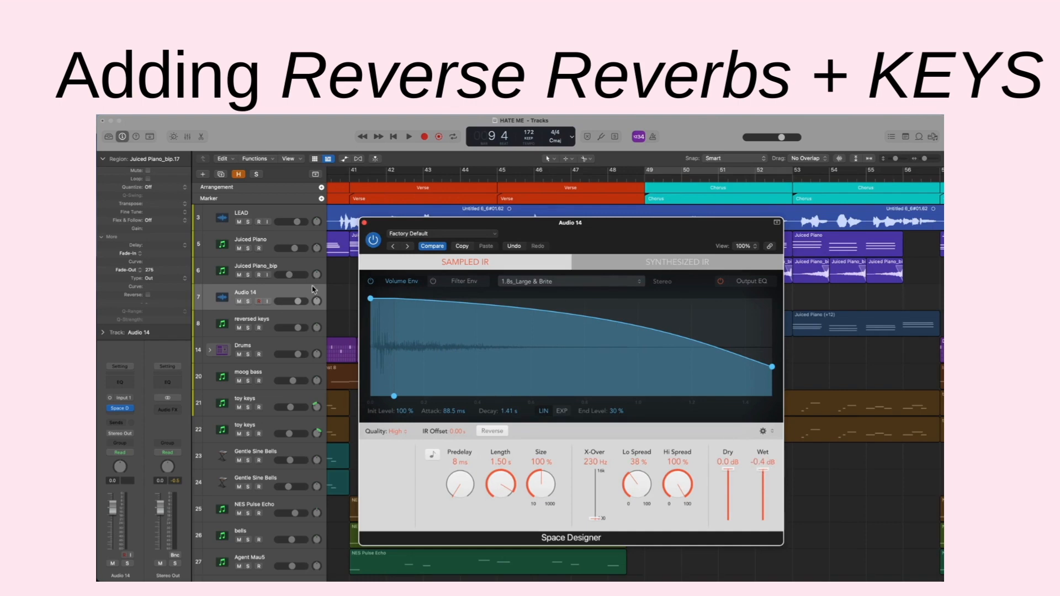
# Step: Solo the Audio 14 track, play it back from bar 49, and fine-tune the reverb length to 1.61 s
pyautogui.click(248, 301)
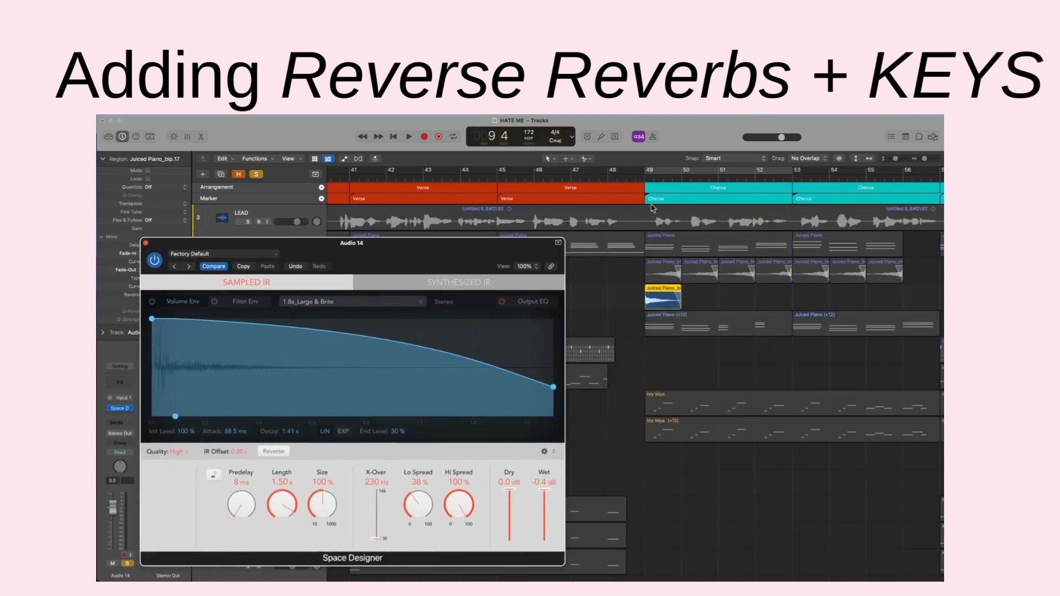
pyautogui.click(646, 181)
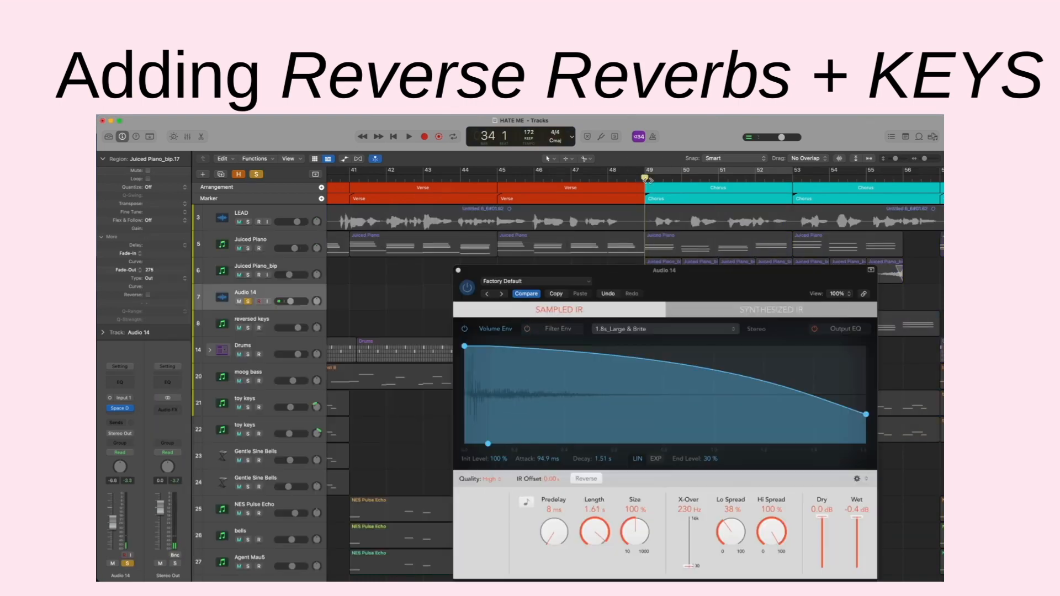
pyautogui.press('space')
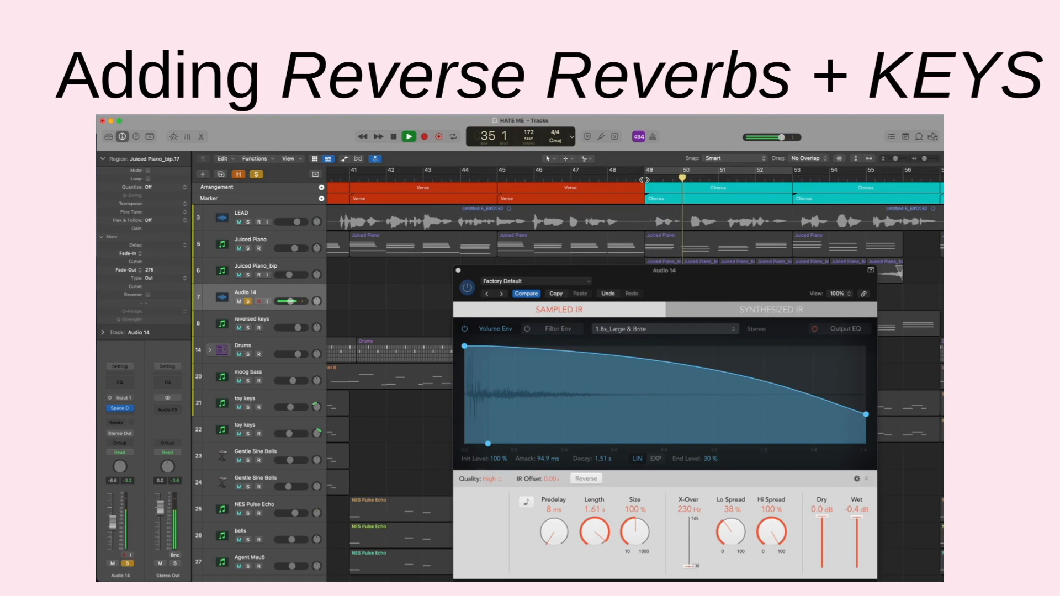
pyautogui.press('space')
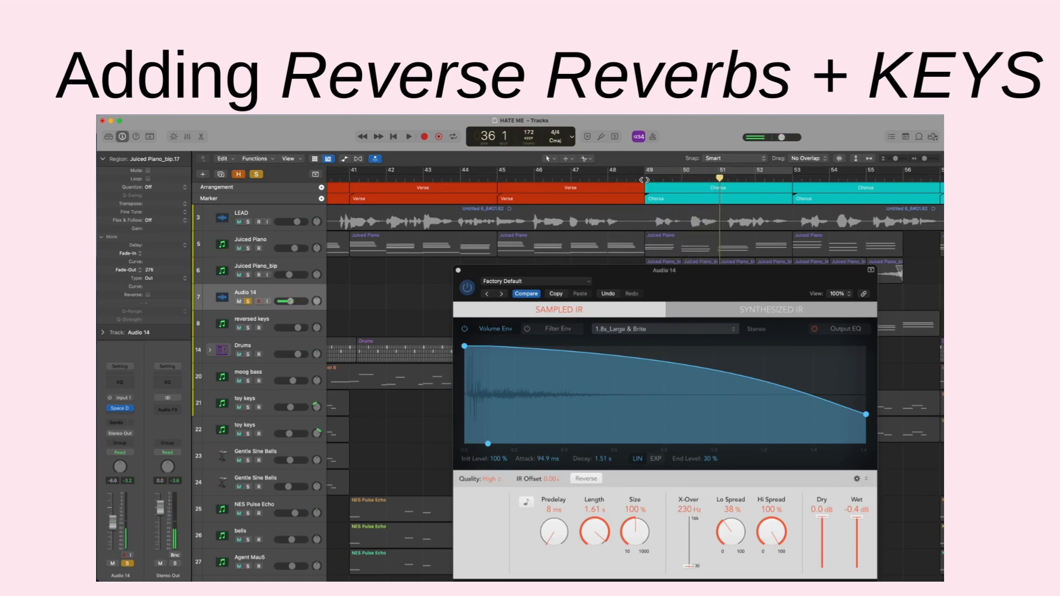
pyautogui.click(458, 271)
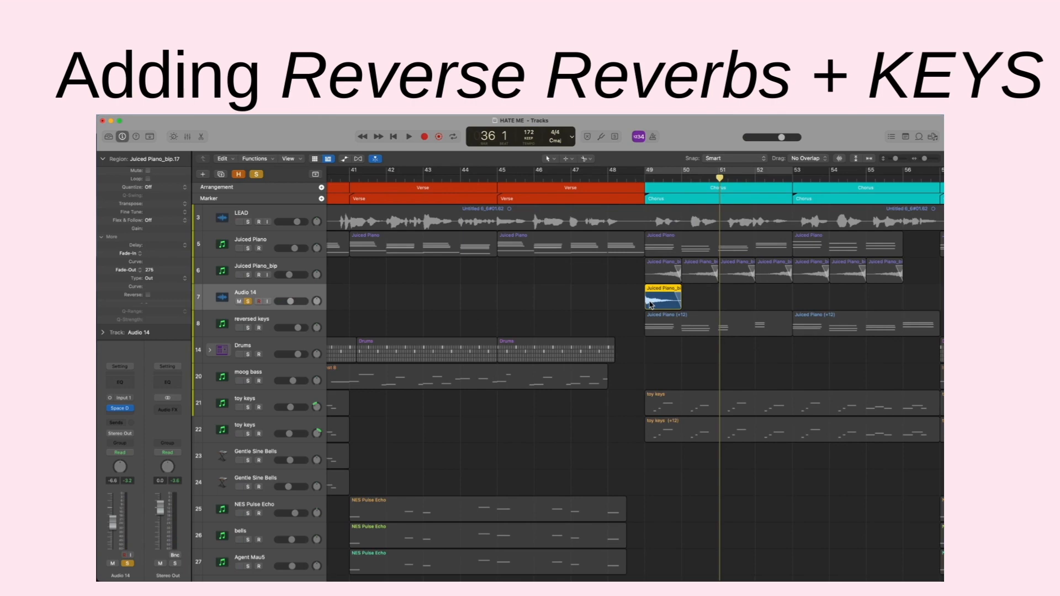
# Step: Bounce the Audio 14 track in place to a new track with its reverb included
pyautogui.hotkey('ctrl', 'b')
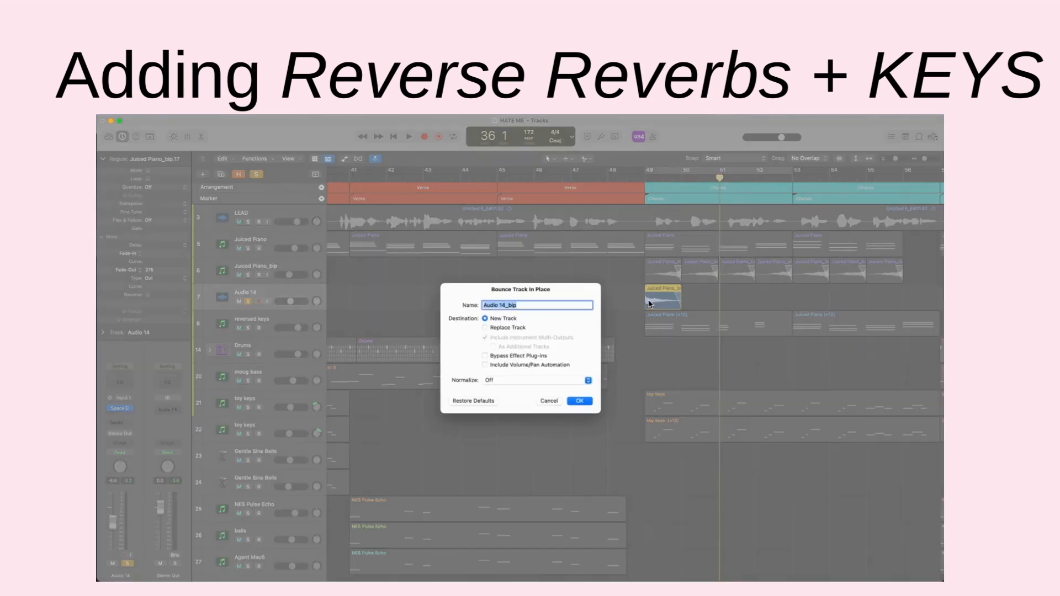
pyautogui.click(592, 403)
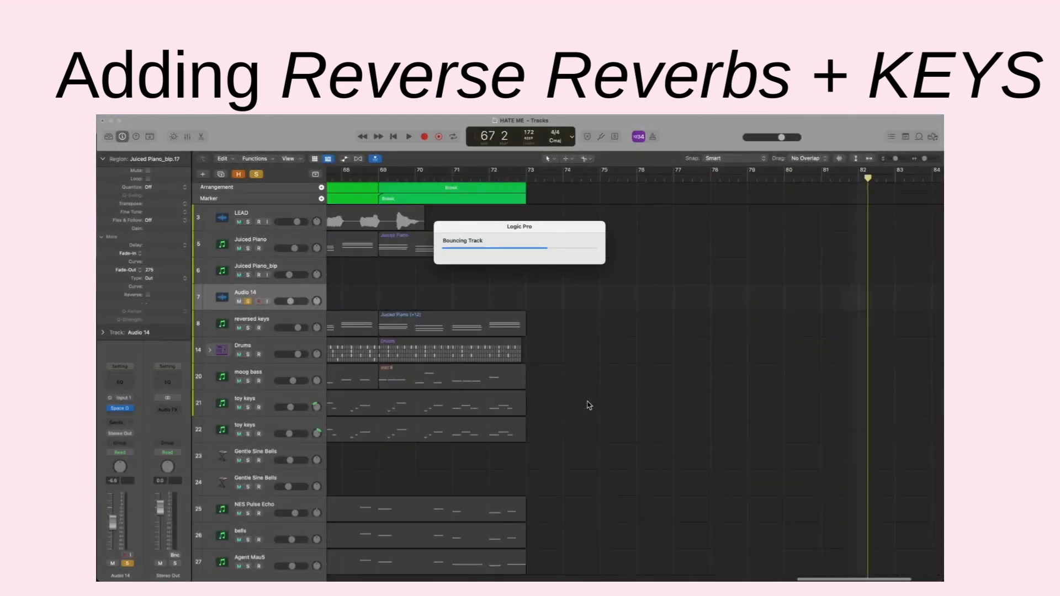
pyautogui.press('space')
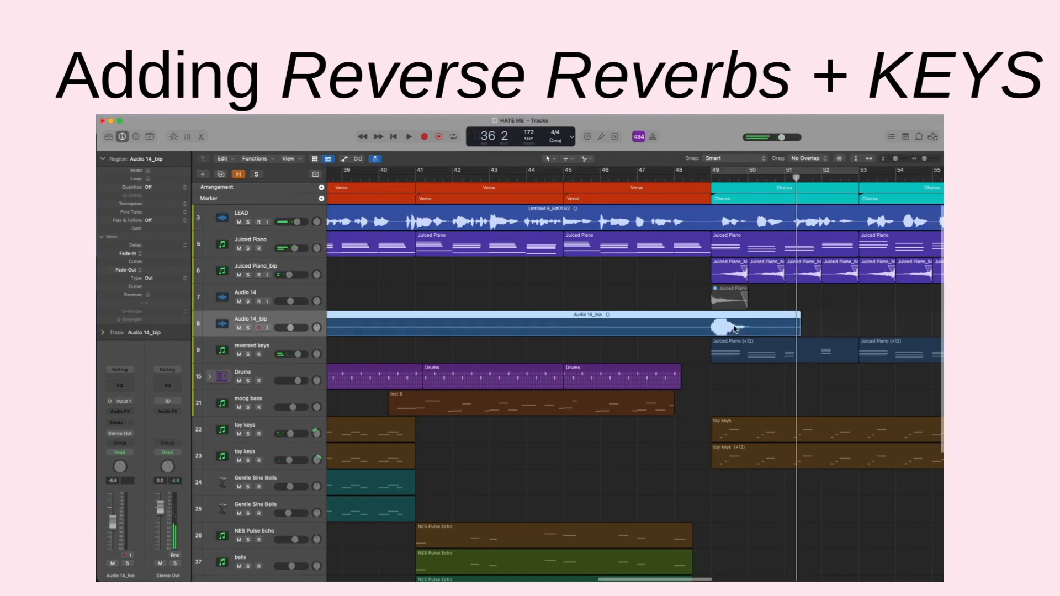
# Step: Split the Audio 14_bip region at the peak of its waveform after bar 49 and delete the part before it
pyautogui.scroll(10, 733, 329)
pyautogui.hscroll(-2, 395, 330)
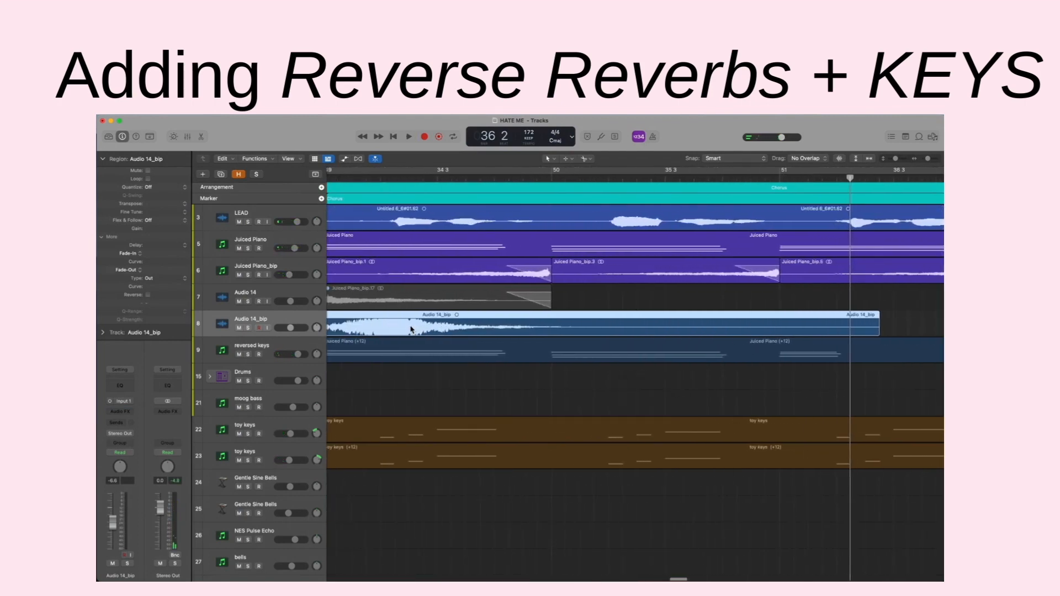
pyautogui.click(410, 329)
pyautogui.hscroll(-4, 436, 330)
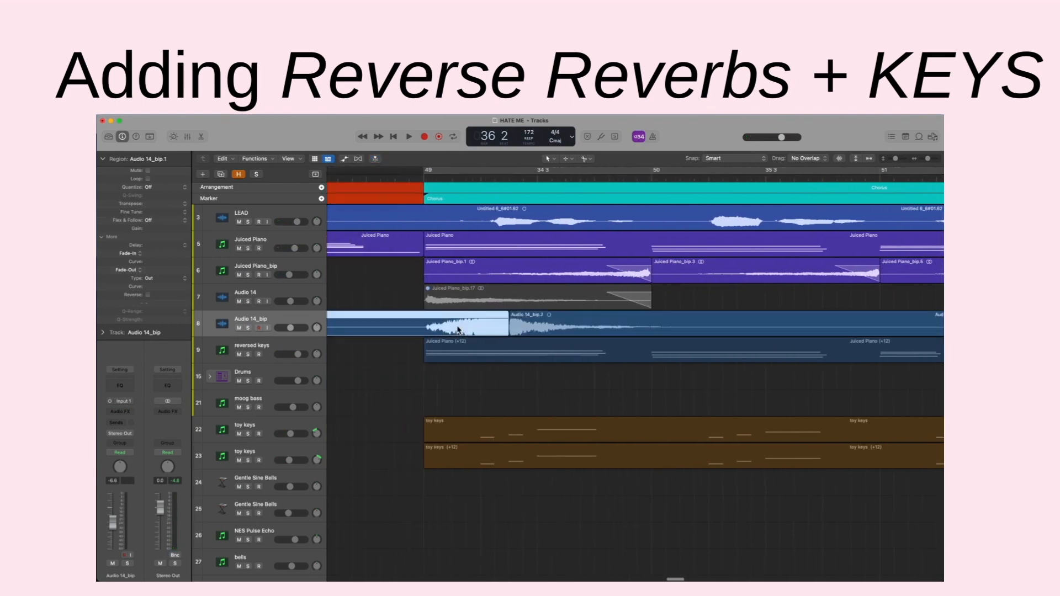
pyautogui.press('Delete')
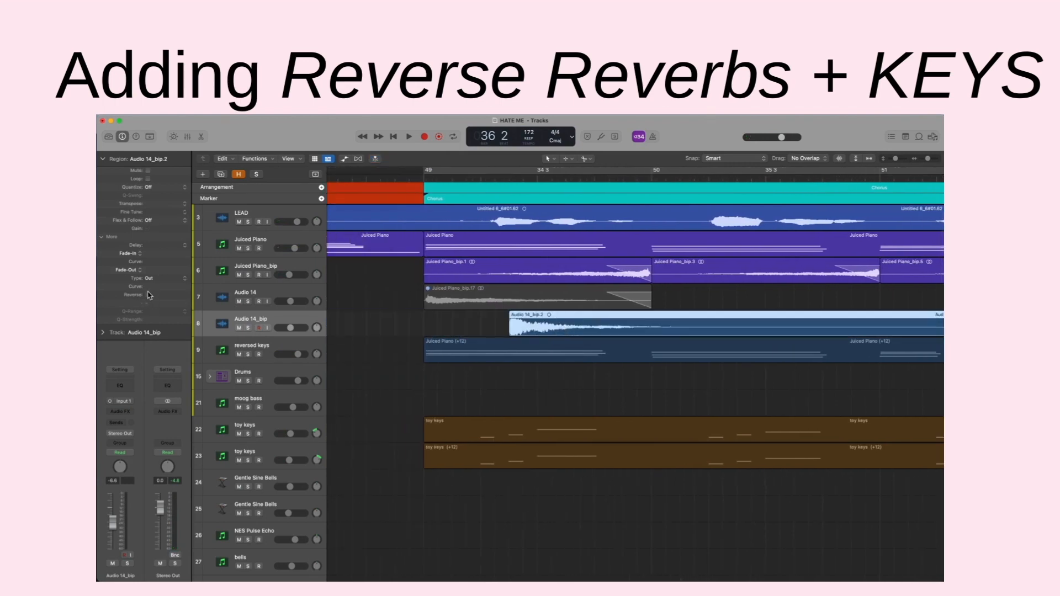
# Step: Reverse the remaining Audio 14_bip reverb tail, move it to end at the chorus start at bar 49, and play back the transition
pyautogui.click(148, 295)
pyautogui.scroll(-10, 707, 323)
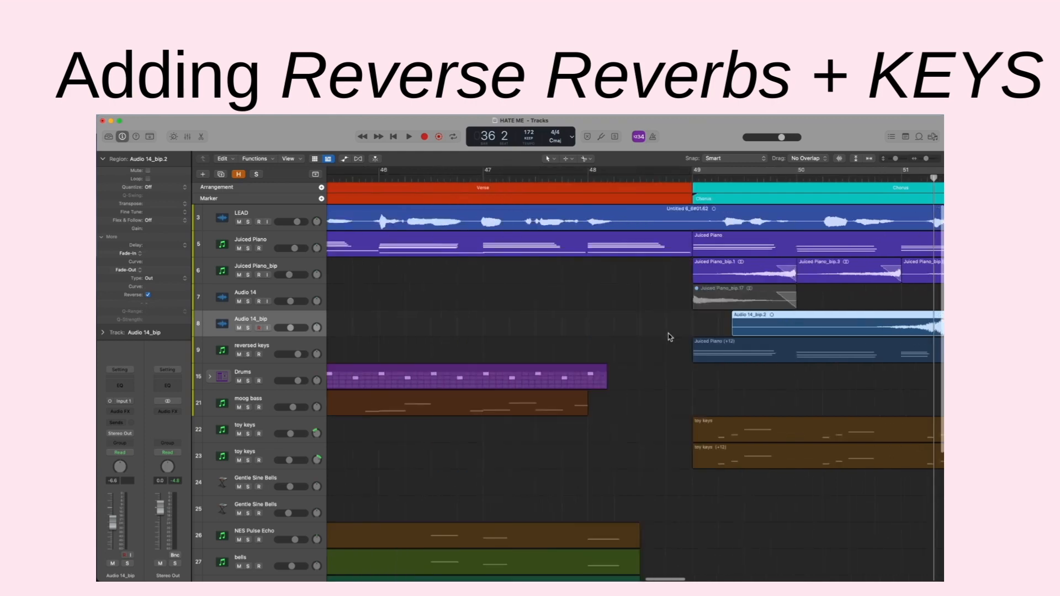
pyautogui.scroll(-2, 839, 319)
pyautogui.moveTo(838, 319); pyautogui.dragTo(712, 319)
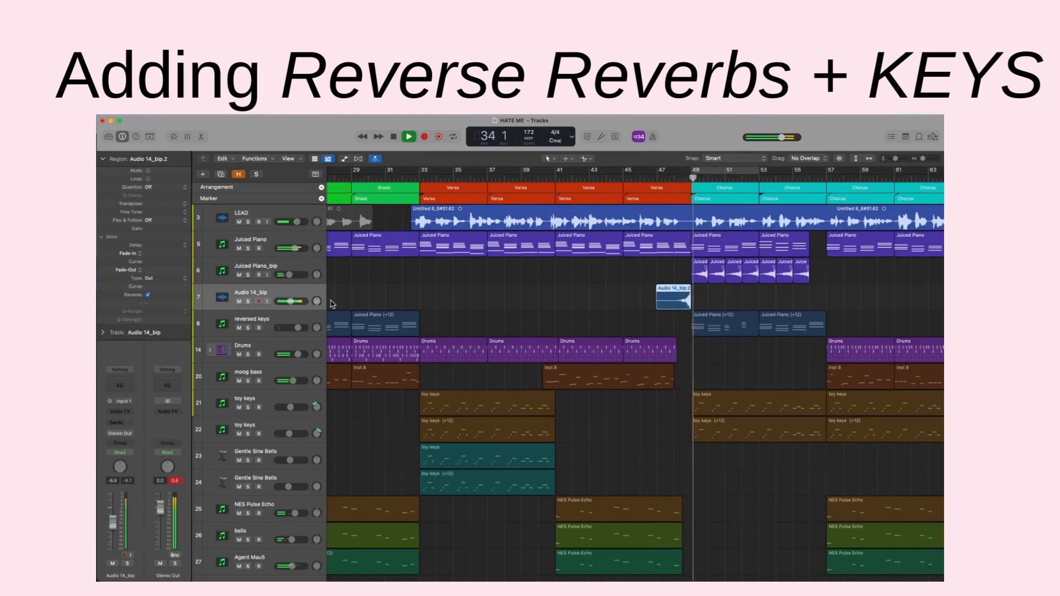
pyautogui.scroll(-6, 591, 407)
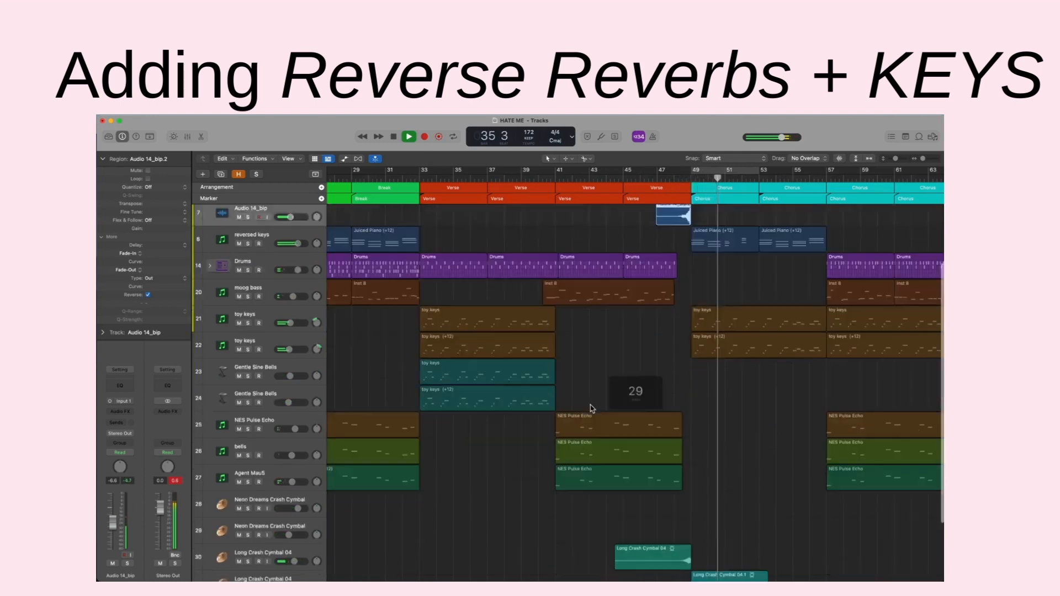
pyautogui.scroll(3, 592, 408)
pyautogui.scroll(3, 592, 408)
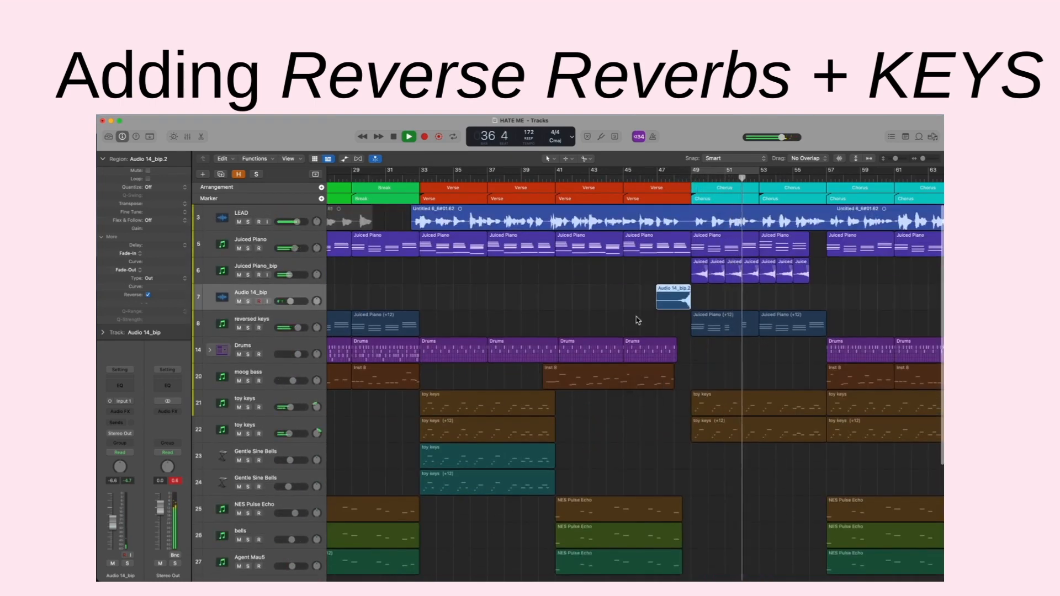
# Step: Copy the reversed Audio 14_bip reverb region so that it ends at bar 57, and play back the transition
pyautogui.press('space')
pyautogui.moveTo(677, 300); pyautogui.dragTo(811, 307)
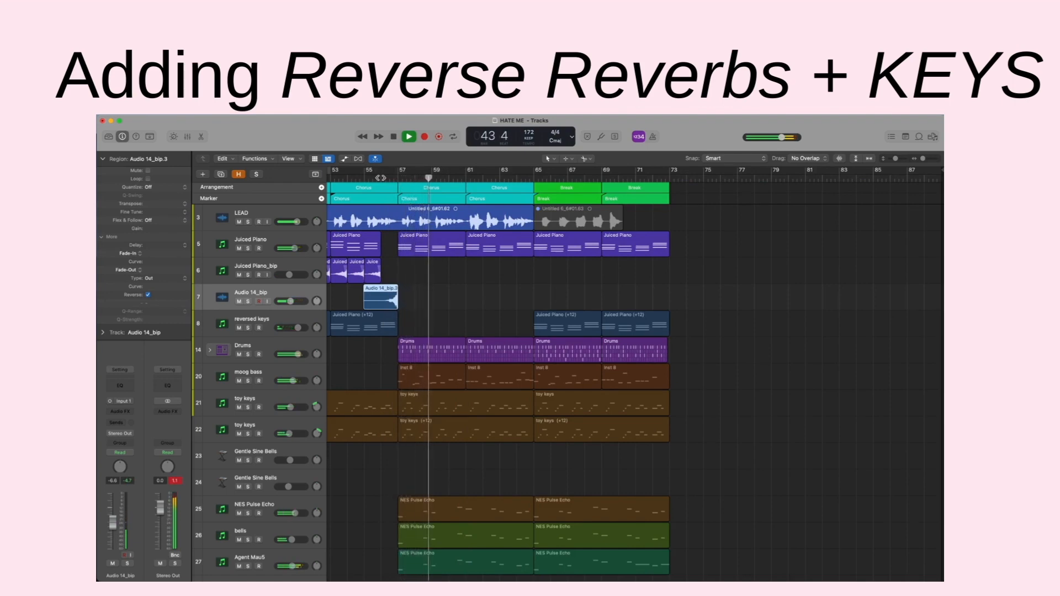
pyautogui.press('space')
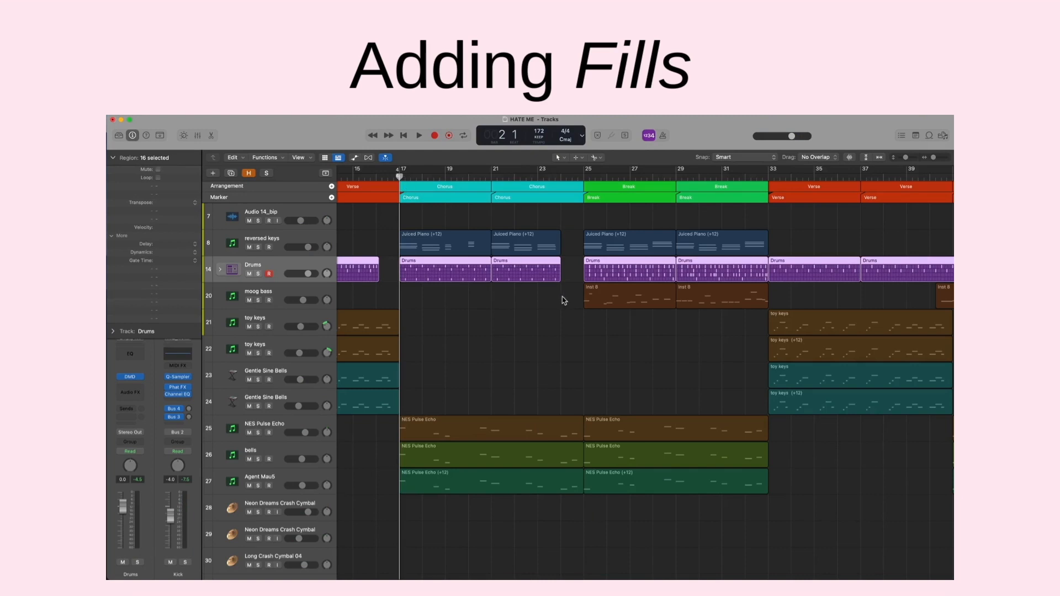
# Step: Duplicate the Drums track and create a short pattern region on the new track just before the break at bar 25
pyautogui.click(563, 179)
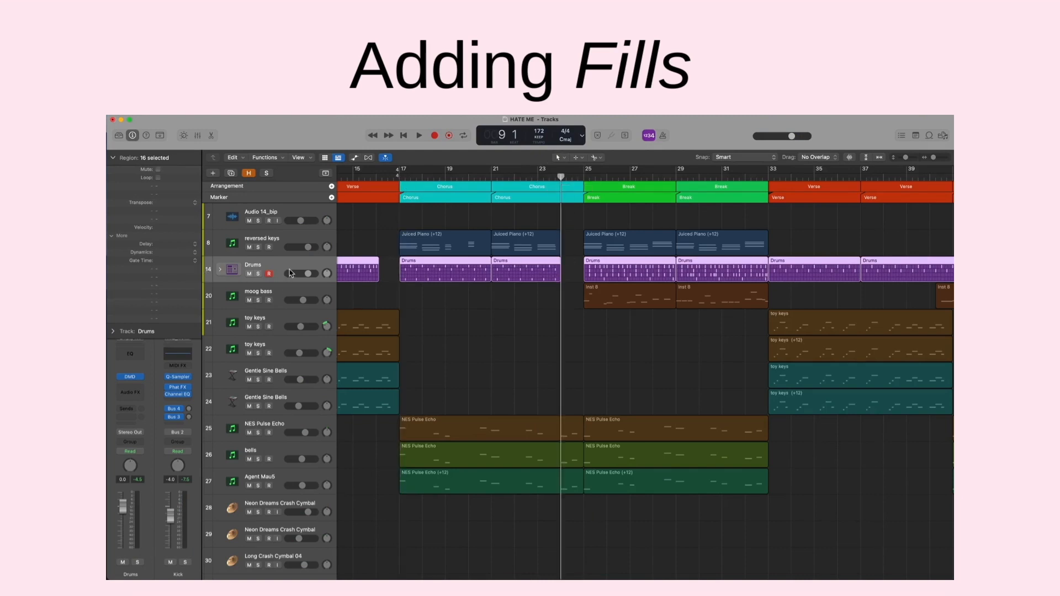
pyautogui.press('super+d')
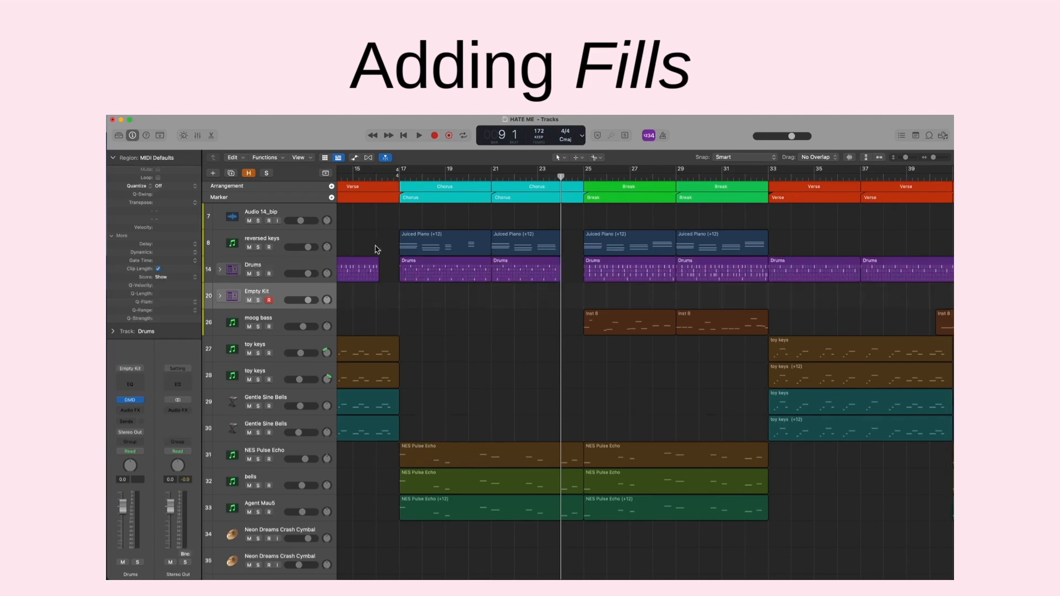
pyautogui.click(399, 177)
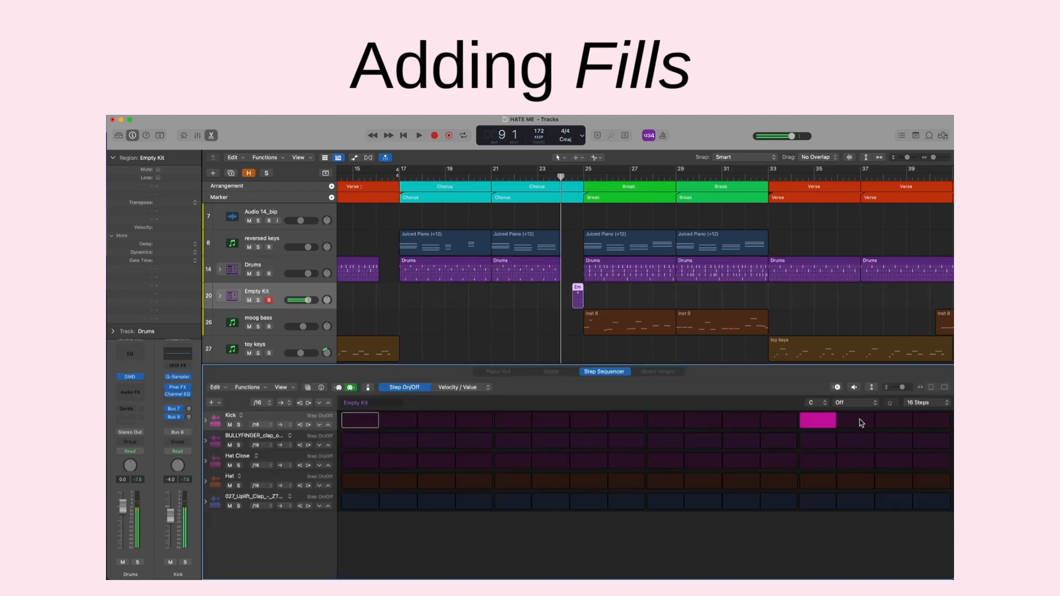
# Step: Program kicks on steps 14 and 16, BULLYFINGER clap and Hat Close on step 15, and Hat on step 16, and play the fill
pyautogui.click(896, 445)
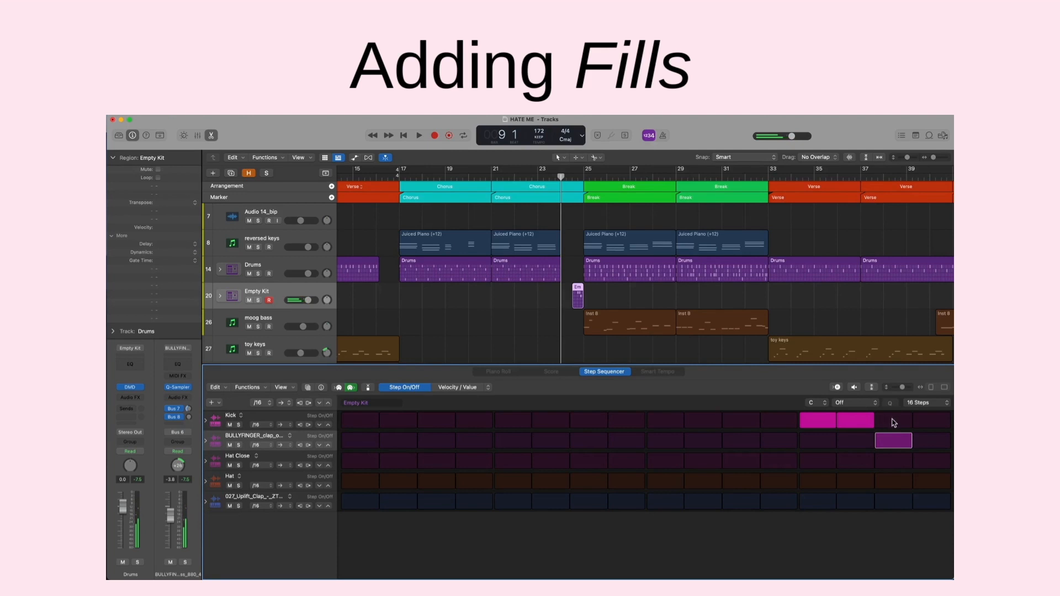
pyautogui.click(894, 461)
pyautogui.click(932, 421)
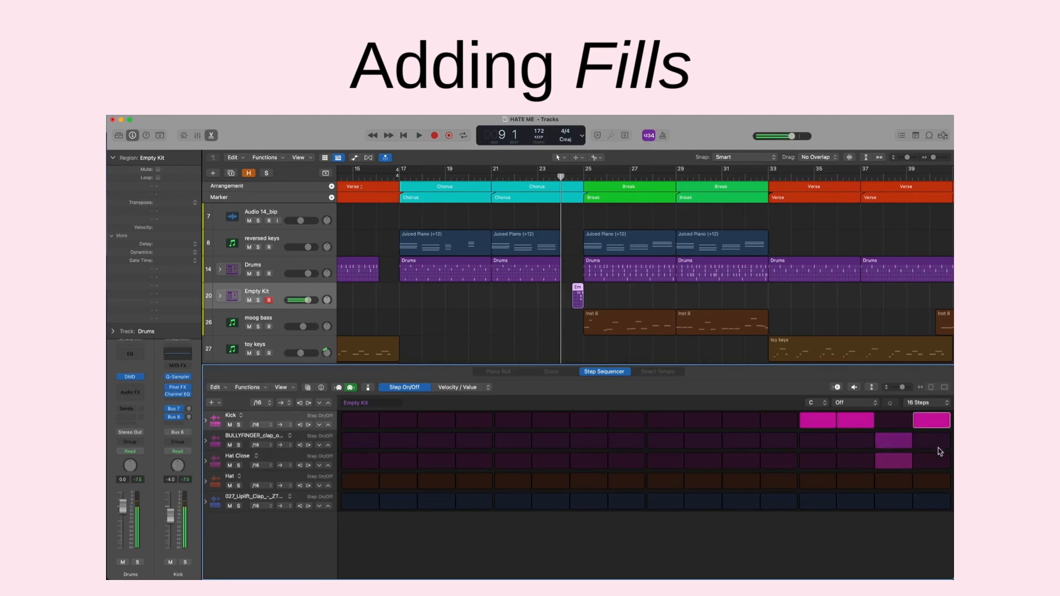
pyautogui.click(942, 486)
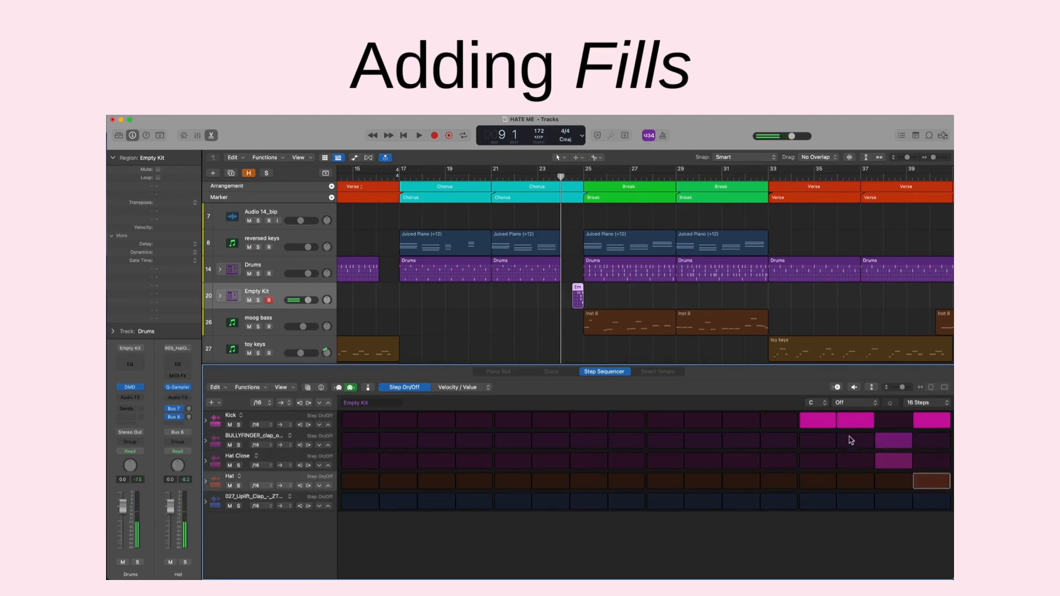
pyautogui.press('space')
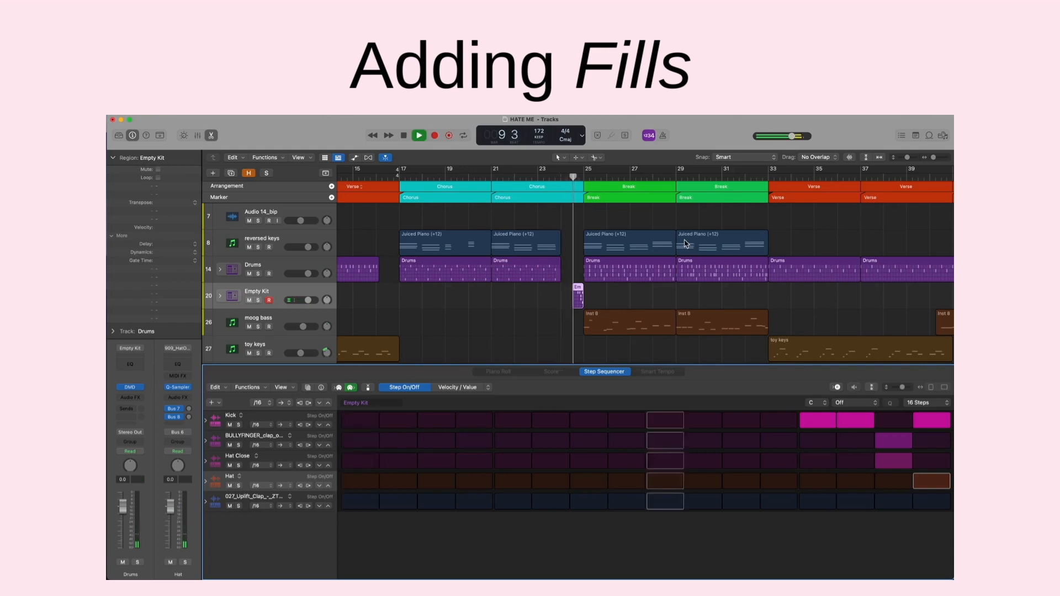
pyautogui.press('space')
# Step: Replace the kick on step 14 with the 027_Uplift_Clap sound and play back the fill
pyautogui.click(848, 440)
pyautogui.click(857, 422)
pyautogui.click(857, 444)
pyautogui.click(864, 504)
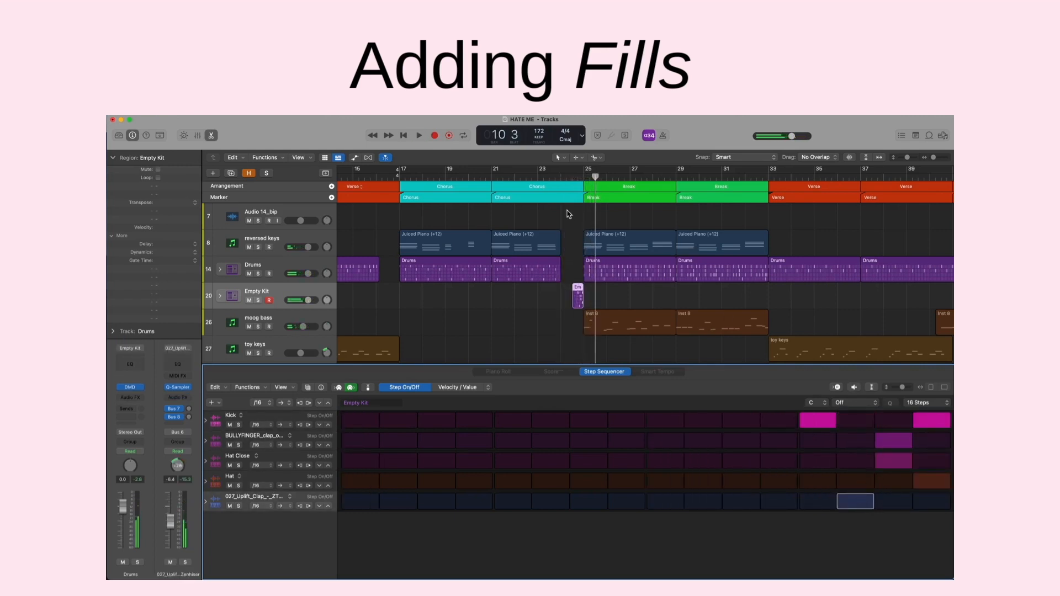
pyautogui.click(567, 177)
pyautogui.press('space')
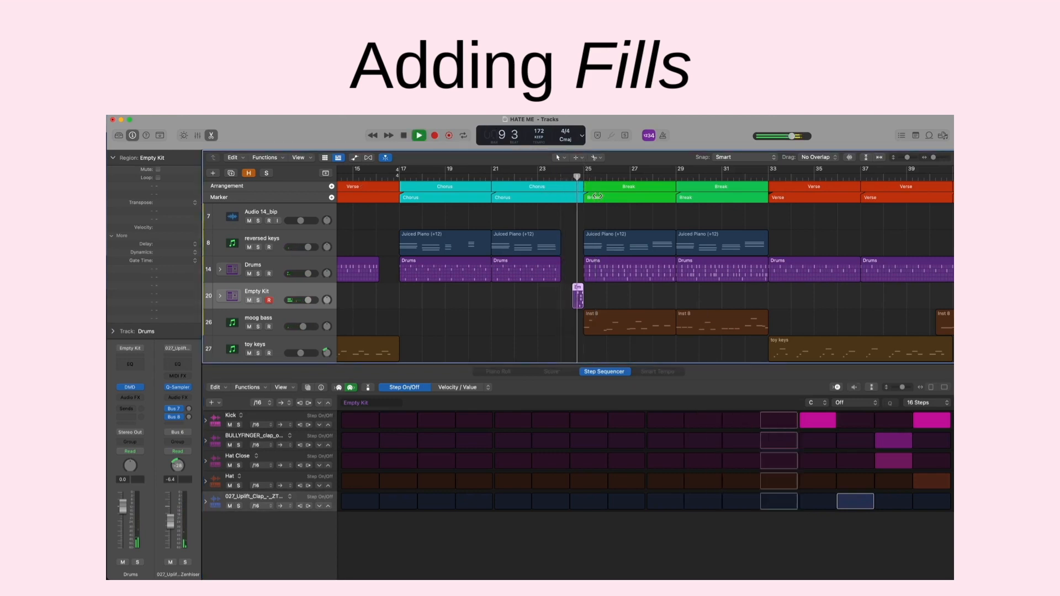
pyautogui.press('space')
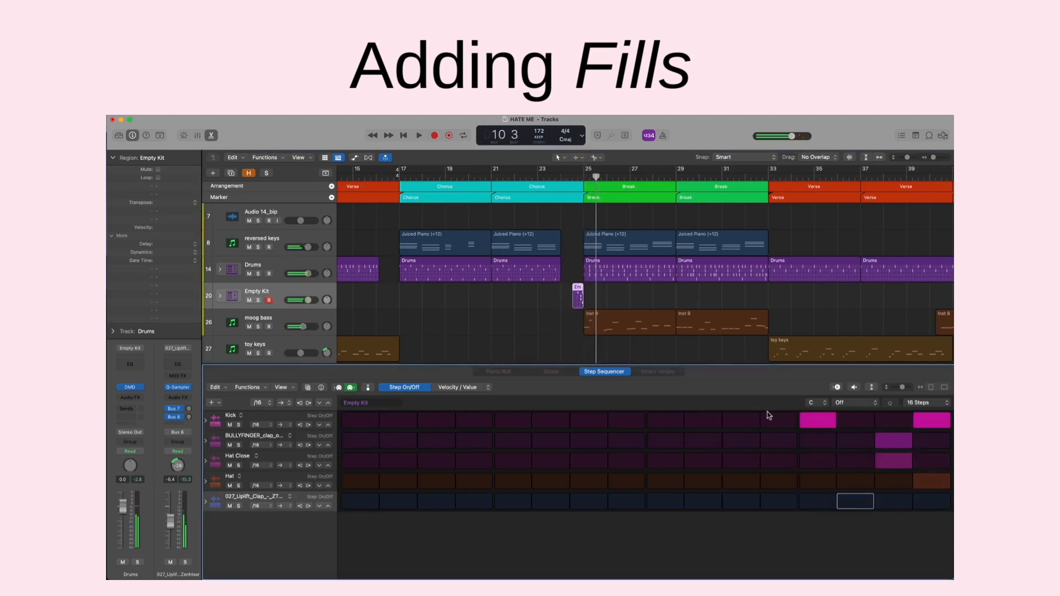
# Step: Add kicks on steps 12 and 14 of the fill pattern and play it back from about bar 24
pyautogui.click(773, 419)
pyautogui.click(860, 424)
pyautogui.click(565, 175)
pyautogui.press('space')
# Step: Remove the kicks on steps 13 and 14 one at a time, playing the fill into the break after each change
pyautogui.click(818, 421)
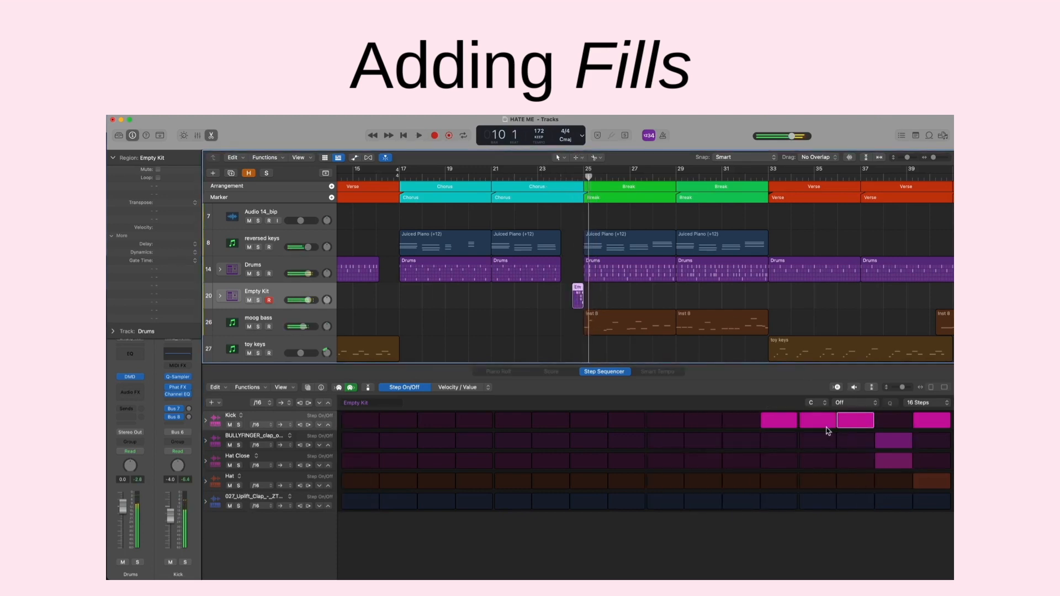
pyautogui.press('space')
pyautogui.click(561, 177)
pyautogui.press('space')
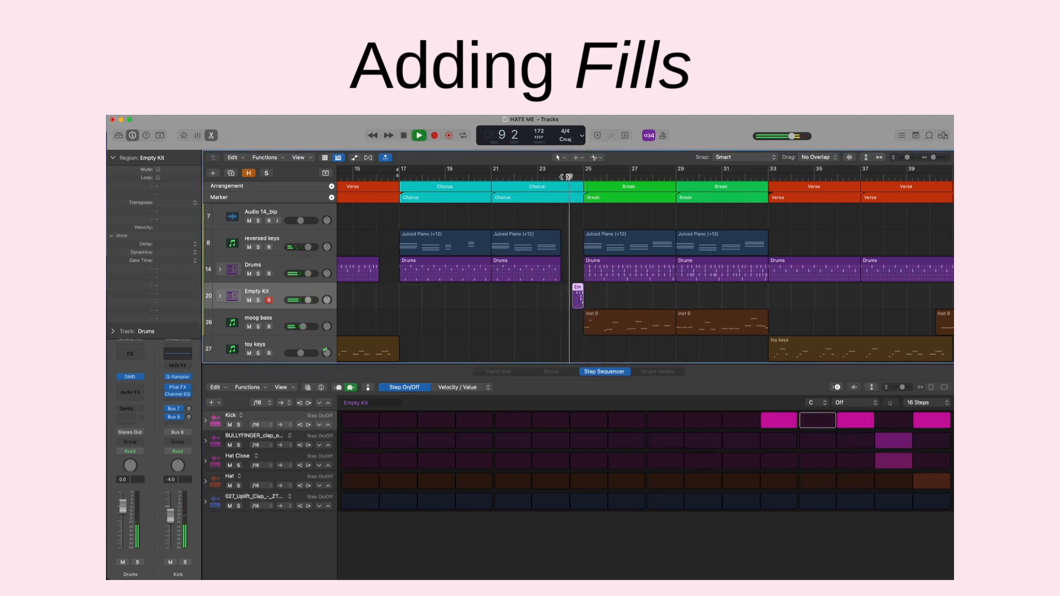
pyautogui.press('space')
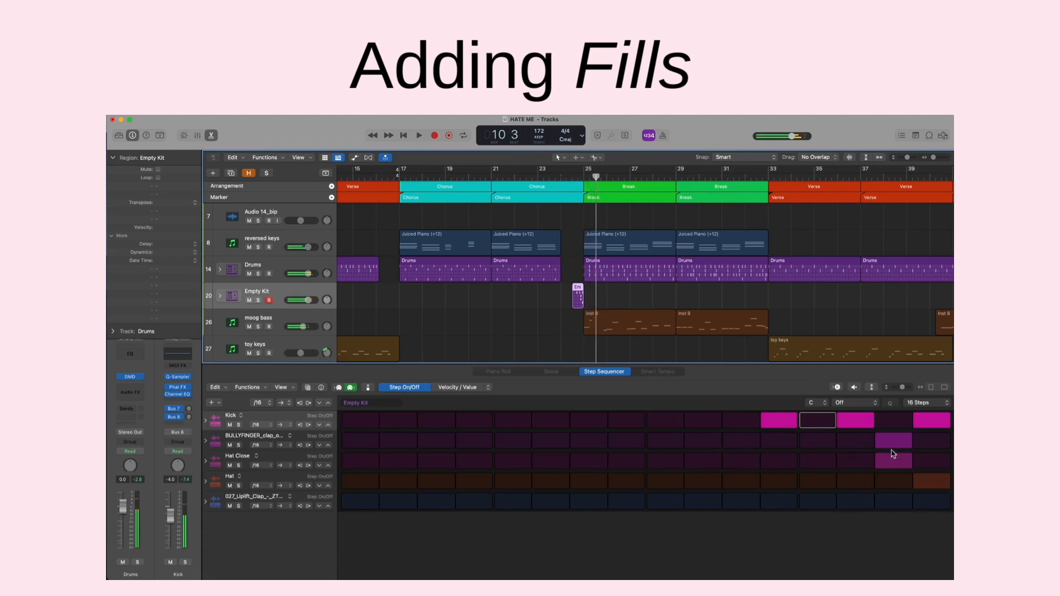
pyautogui.click(854, 424)
pyautogui.click(571, 180)
pyautogui.press('space')
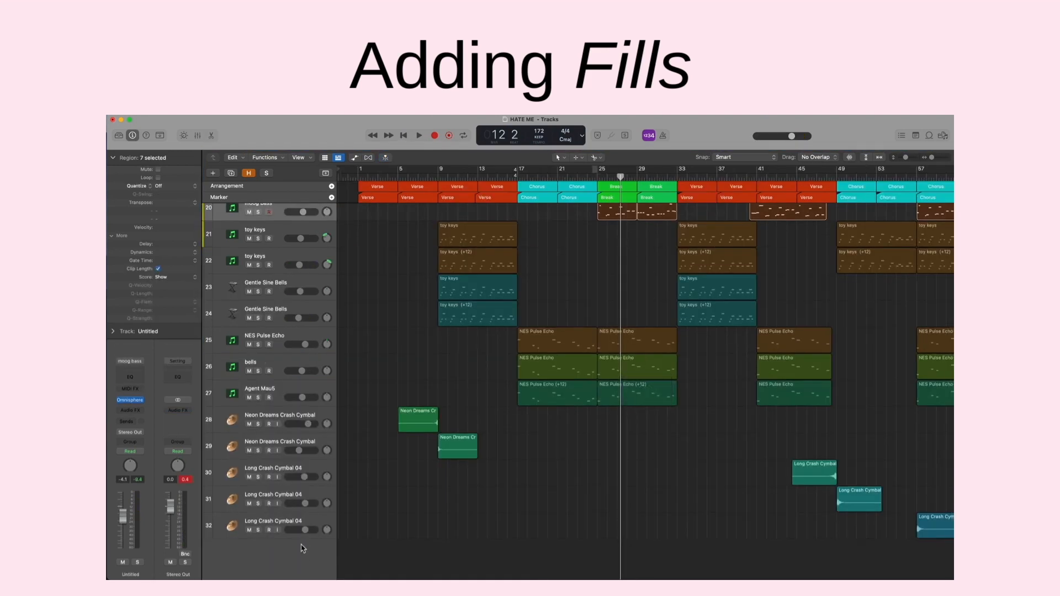
# Step: Create a new Drummer track below the crash cymbals and delete its first four verse regions
pyautogui.rightClick(293, 552)
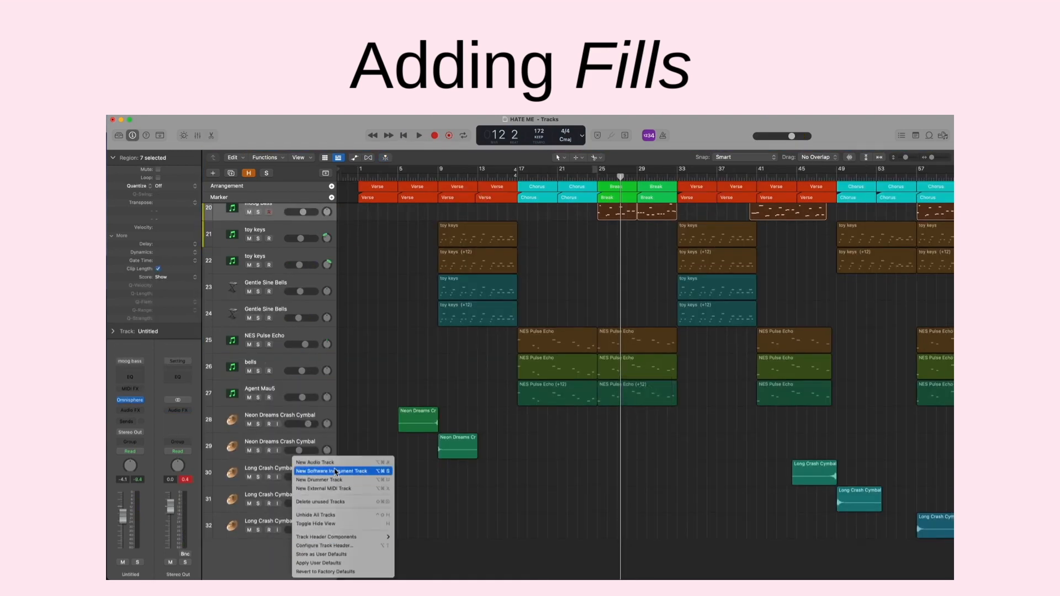
pyautogui.click(334, 479)
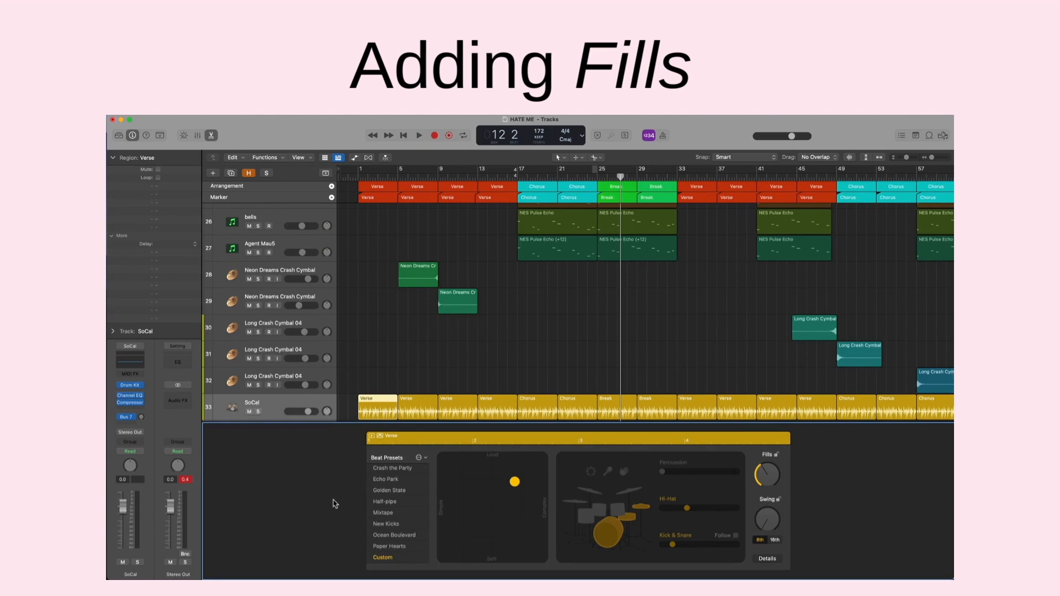
pyautogui.click(371, 417)
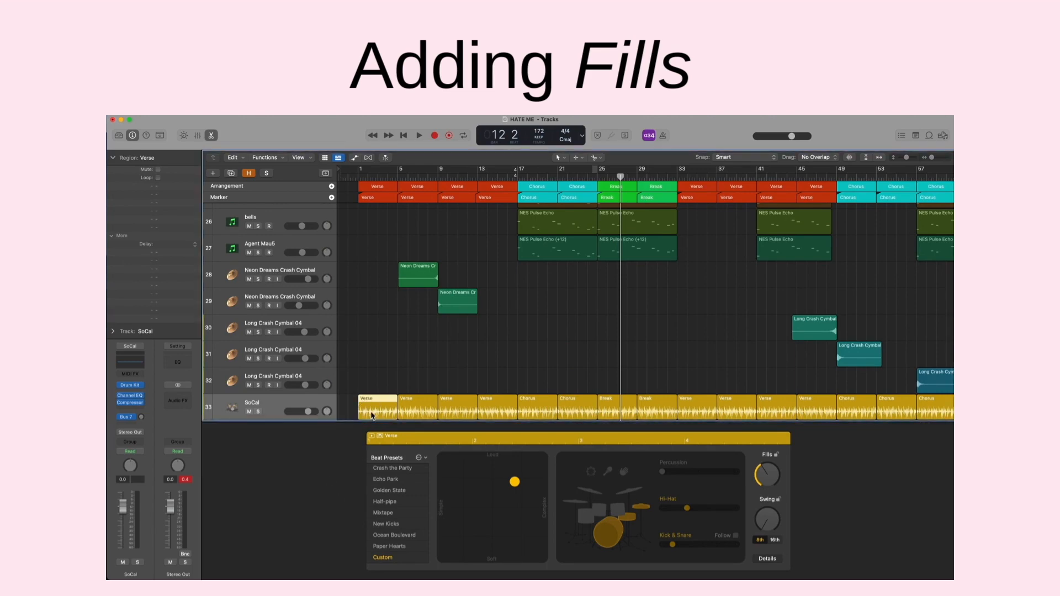
pyautogui.press('Delete')
pyautogui.click(409, 410)
pyautogui.press('Delete')
pyautogui.click(461, 409)
pyautogui.press('Delete')
pyautogui.click(502, 408)
pyautogui.press('Delete')
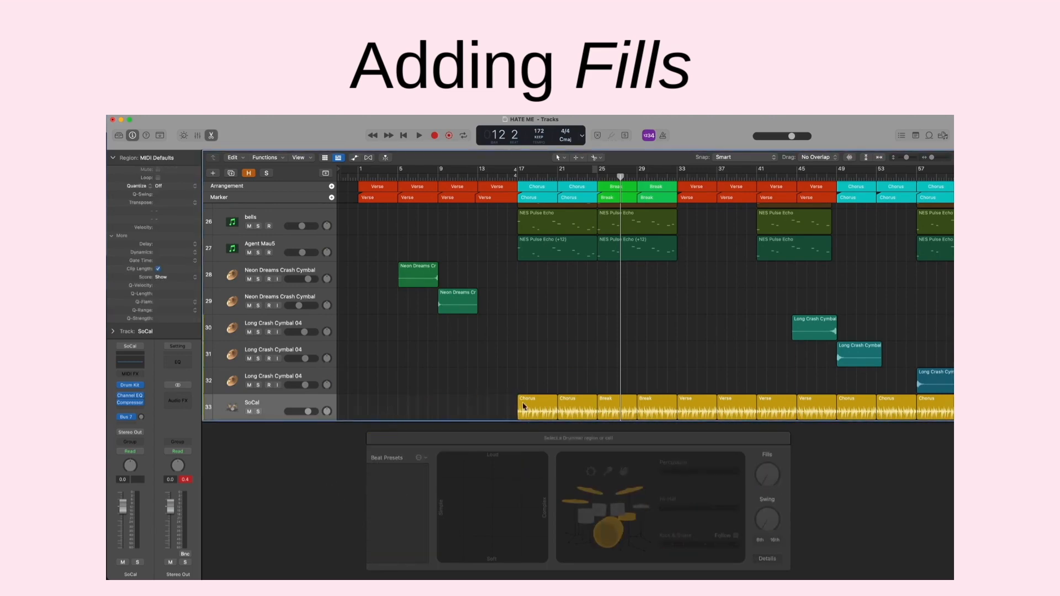
# Step: Enable the toms for the Drummer track's short chorus region before bar 25 and play back the fill
pyautogui.click(523, 404)
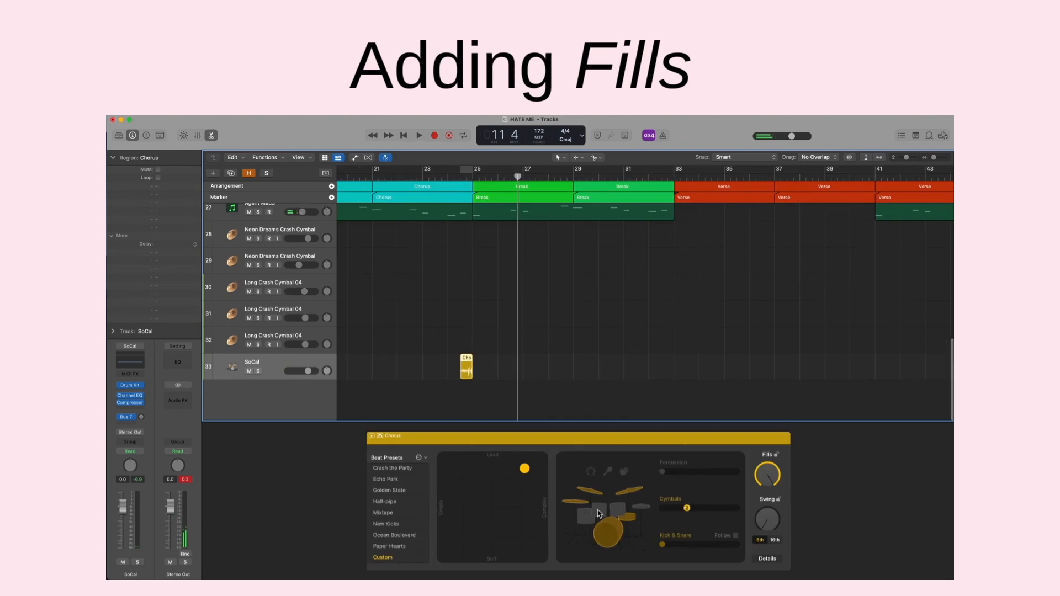
pyautogui.click(598, 514)
pyautogui.click(447, 178)
pyautogui.press('space')
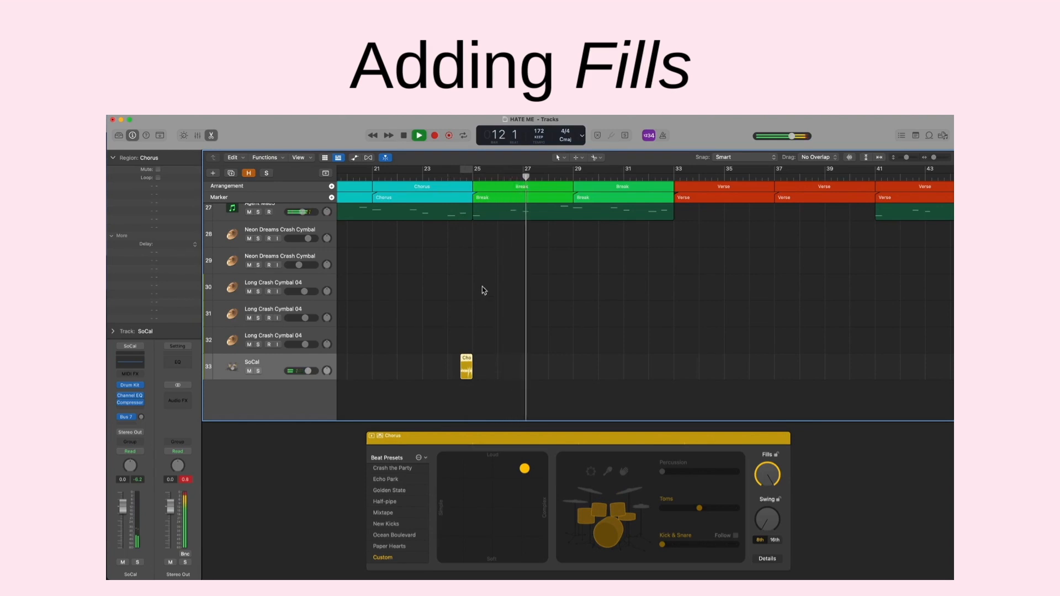
pyautogui.press('space')
# Step: Make the Drummer fill simpler and softer, play it back, and raise its complexity and loudness slightly
pyautogui.moveTo(524, 472); pyautogui.dragTo(468, 530)
pyautogui.click(450, 178)
pyautogui.press('space')
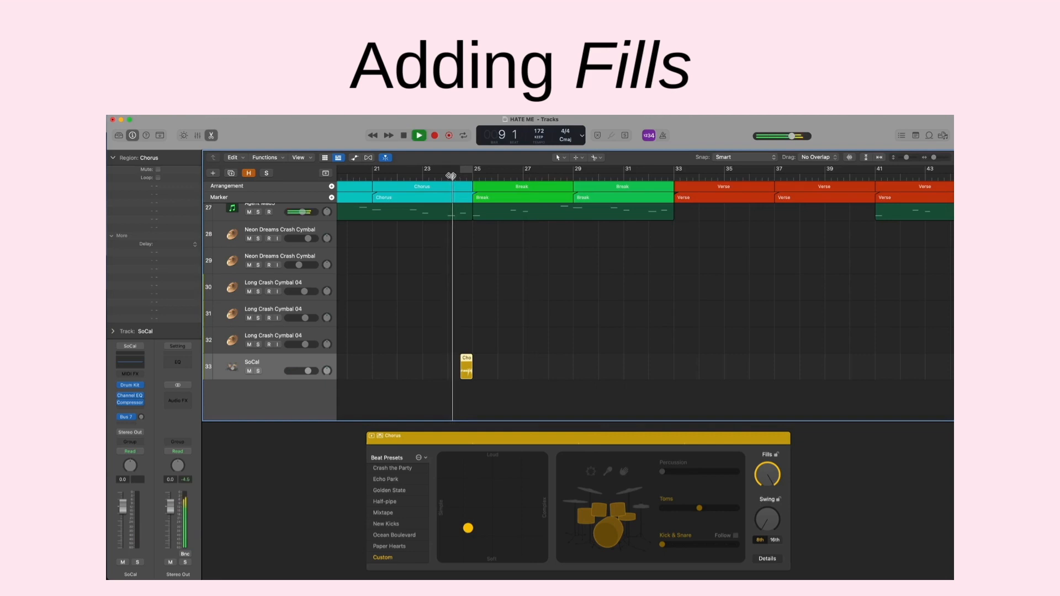
pyautogui.moveTo(467, 528); pyautogui.dragTo(492, 508)
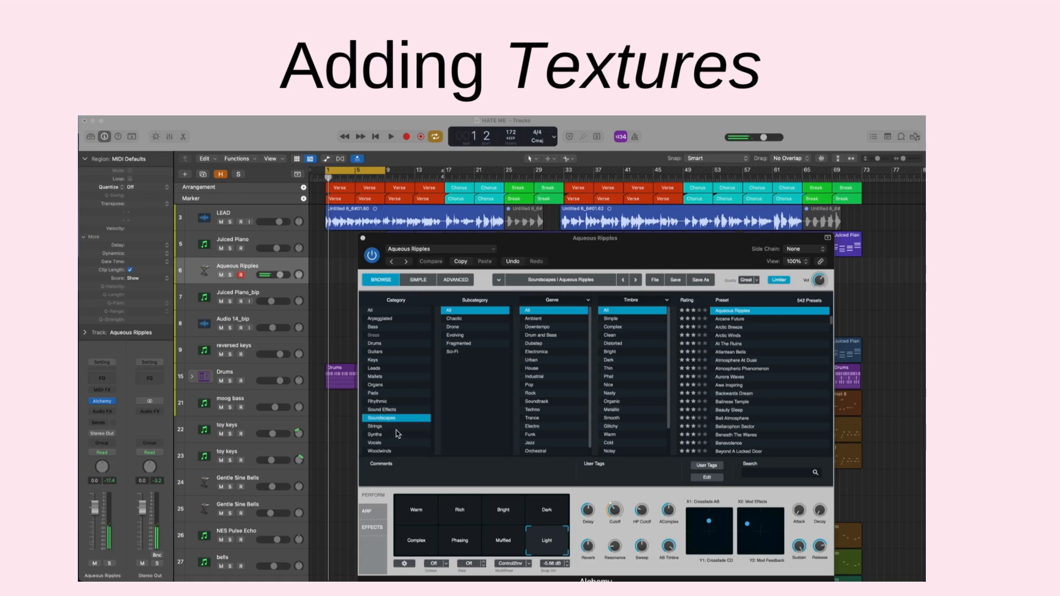
# Step: Morph the Aqueous Ripples sound from Light toward the middle of Alchemy's transform pad and start recording the texture
pyautogui.moveTo(546, 541); pyautogui.dragTo(528, 521)
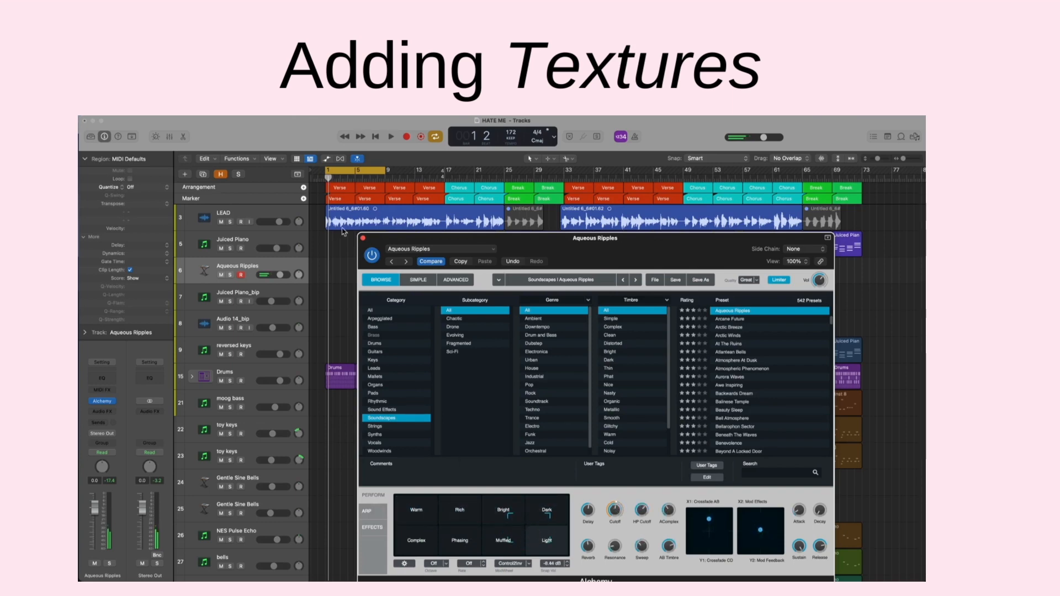
pyautogui.click(407, 137)
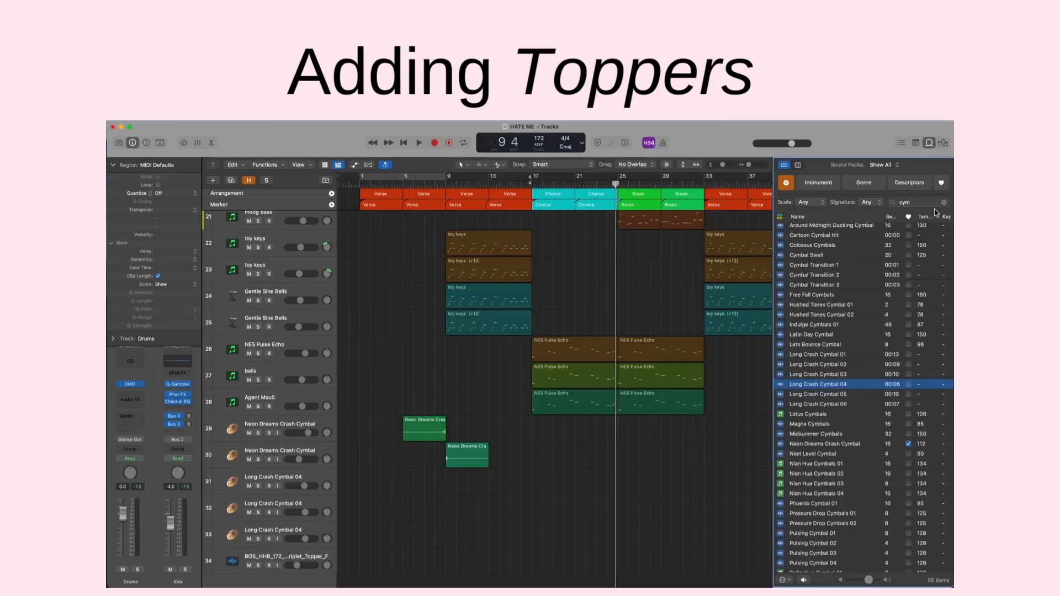
# Step: Replace the cymbal search in the loop library with "toppe" to find topper loops
pyautogui.click(944, 203)
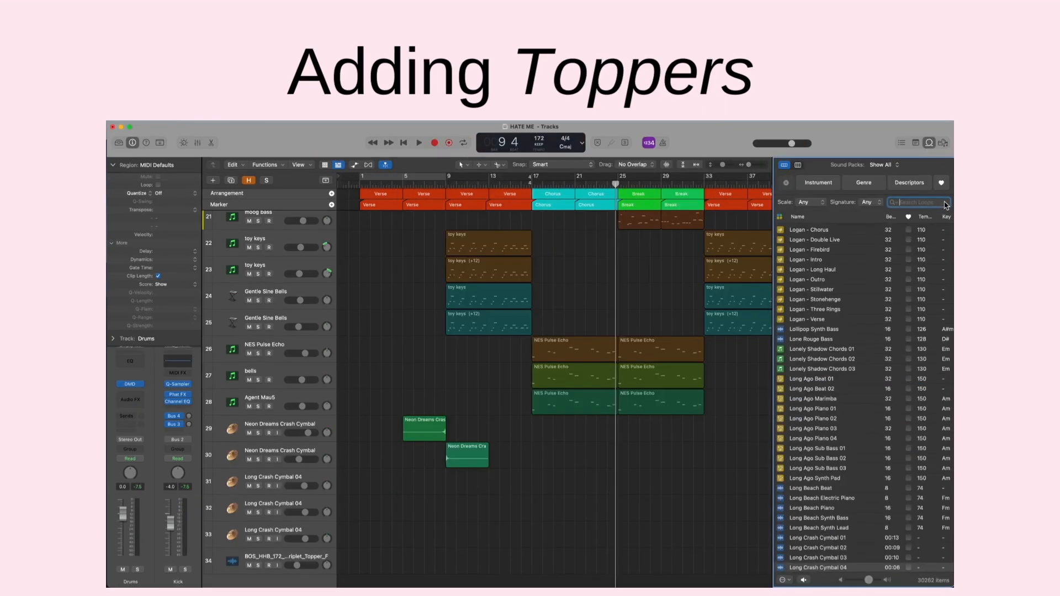
pyautogui.write('toppers')
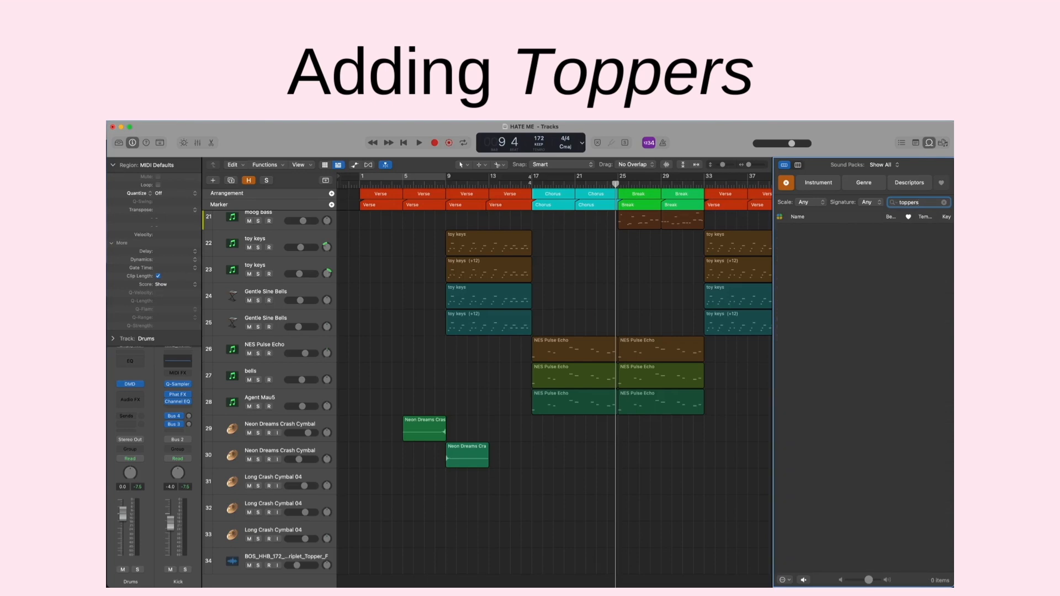
pyautogui.press('BackSpace')
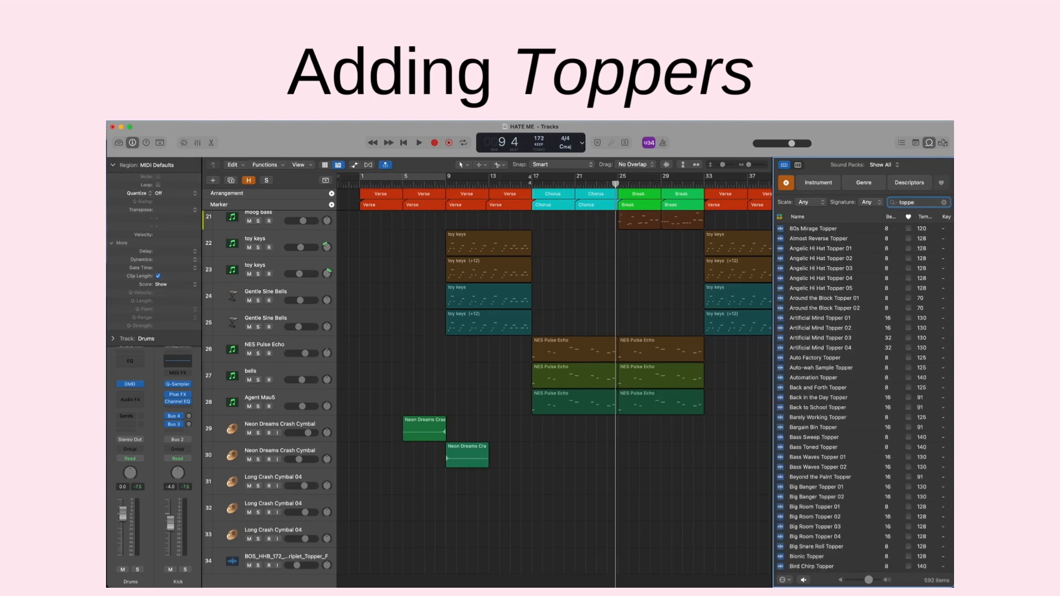
# Step: Audition topper loops, including Angelic Hi Hat Topper 01, Artificial Mind Topper 03, Buzzy Topper and Calculated Machine Topper 01
pyautogui.click(822, 251)
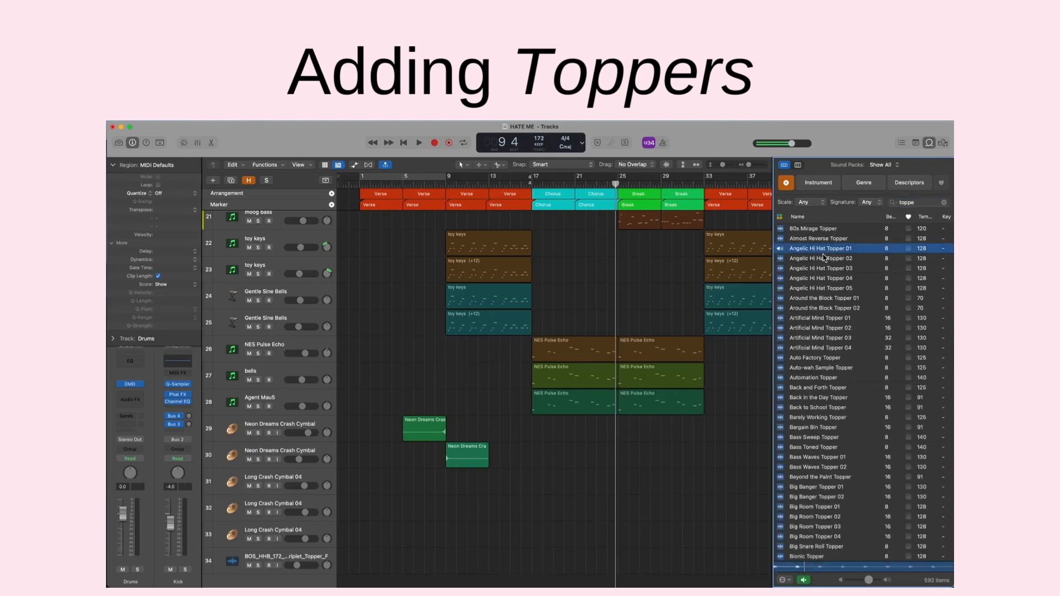
pyautogui.click(820, 259)
pyautogui.click(808, 339)
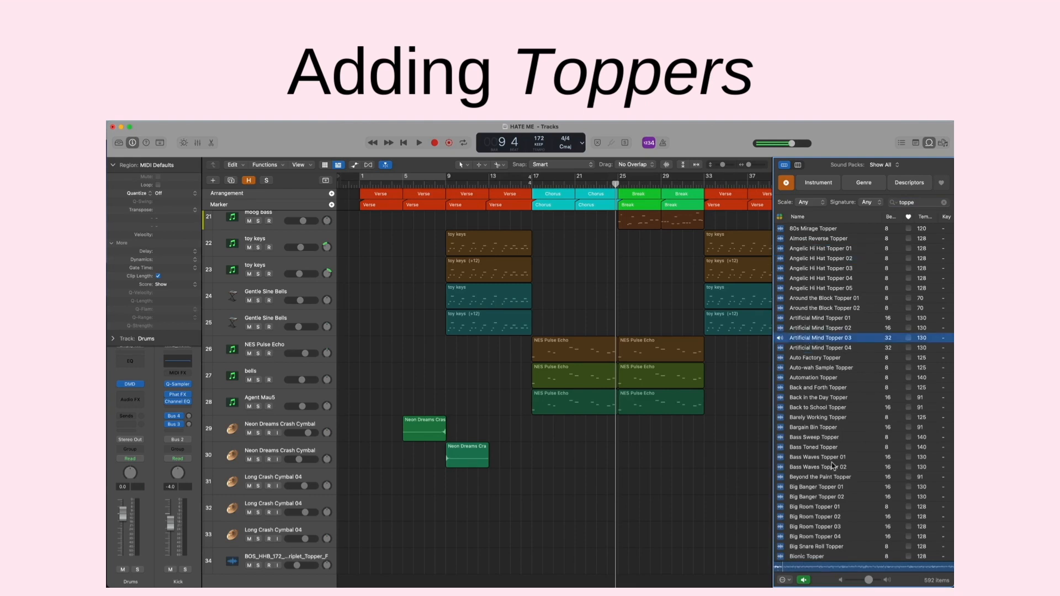
pyautogui.click(815, 508)
pyautogui.click(815, 528)
pyautogui.click(831, 398)
pyautogui.scroll(-7, 853, 450)
pyautogui.click(807, 536)
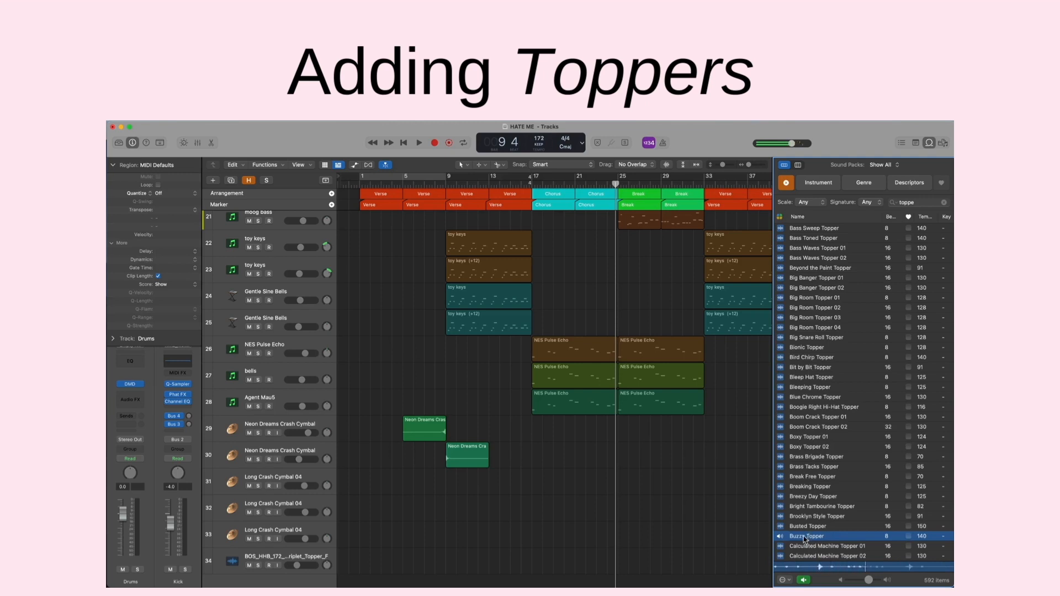
pyautogui.click(810, 549)
pyautogui.scroll(-3, 814, 532)
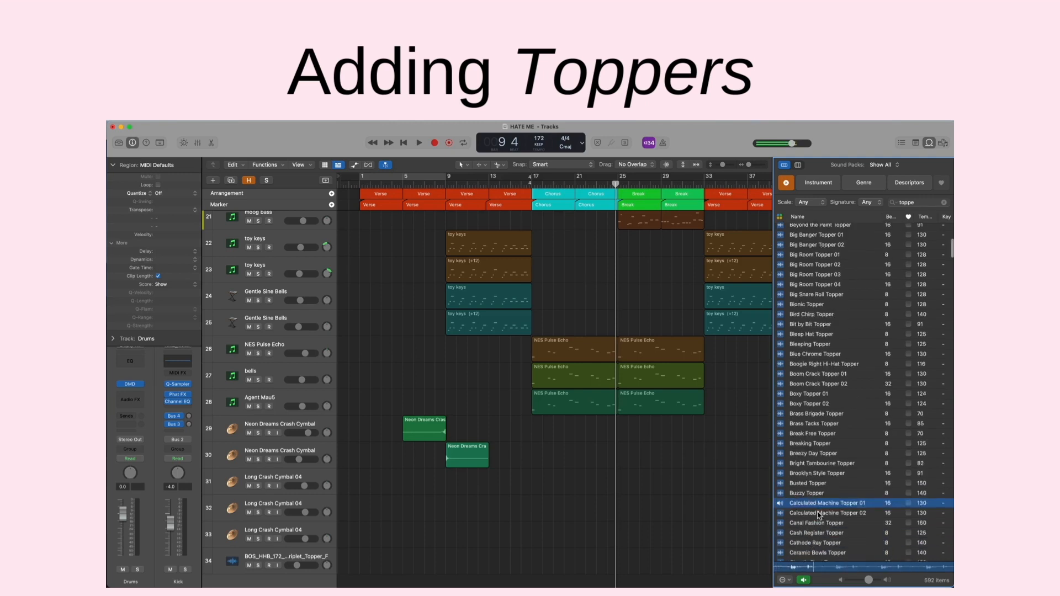
# Step: Audition more topper loops and place Cash Register Topper on a new track at the start of the break at bar 25
pyautogui.click(817, 526)
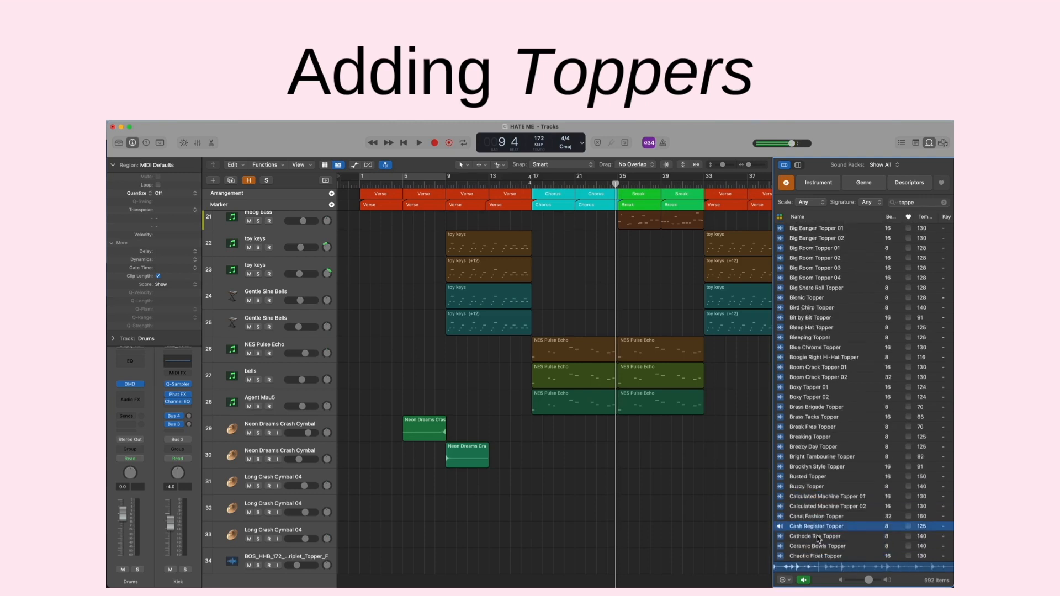
pyautogui.click(818, 538)
pyautogui.click(818, 527)
pyautogui.scroll(-3, 815, 527)
pyautogui.click(815, 525)
pyautogui.scroll(-3, 815, 527)
pyautogui.click(814, 527)
pyautogui.moveTo(802, 449); pyautogui.dragTo(621, 580)
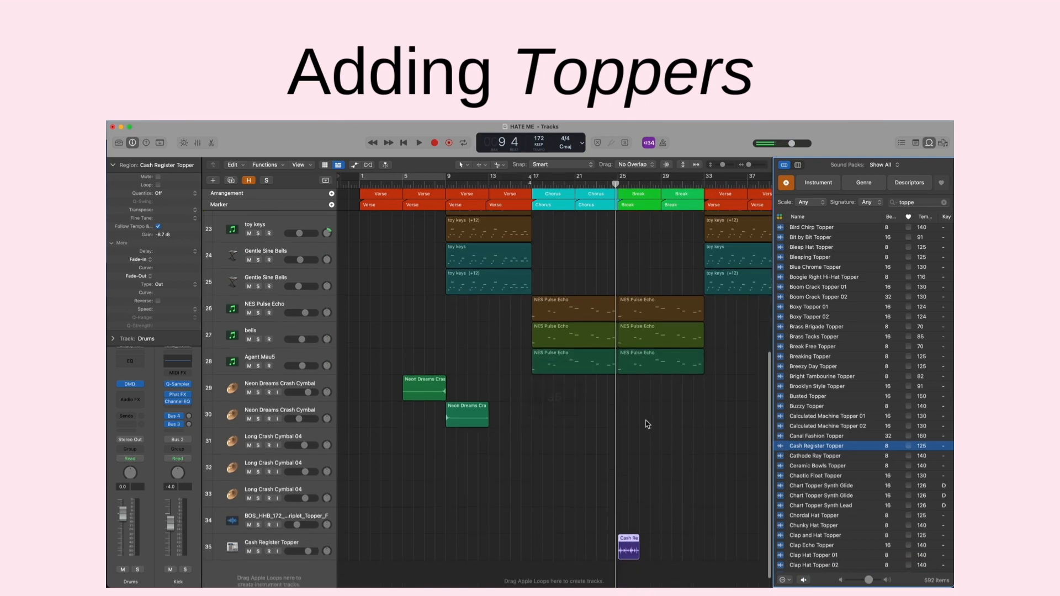
# Step: Play the break with the Cash Register Topper and repeat the loop until the break ends at bar 33
pyautogui.press('space')
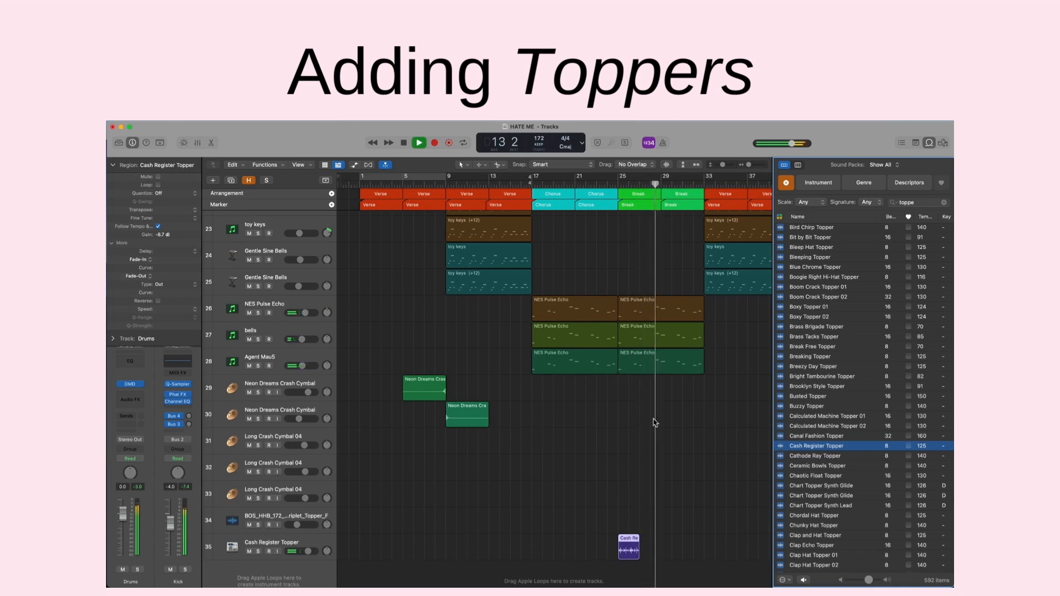
pyautogui.press('space')
pyautogui.click(630, 550)
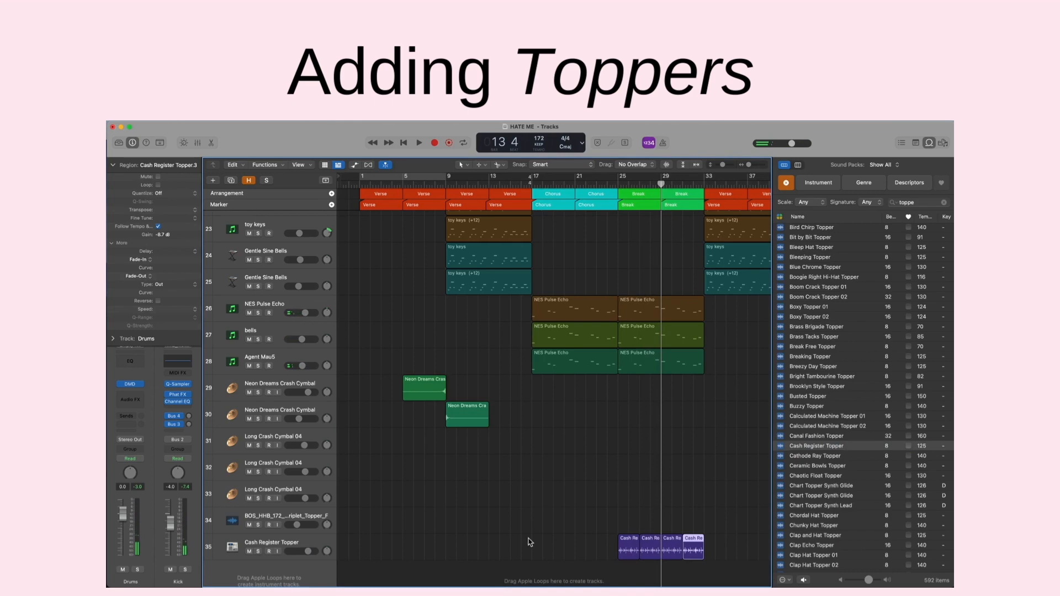
# Step: Switch to the sample library and place BOS_HHB_172_Drum_Loop_Triplet_Topper_F.wav on the track above Cash Register Topper, at about bar 30
pyautogui.moveTo(107, 201); pyautogui.dragTo(456, 131)
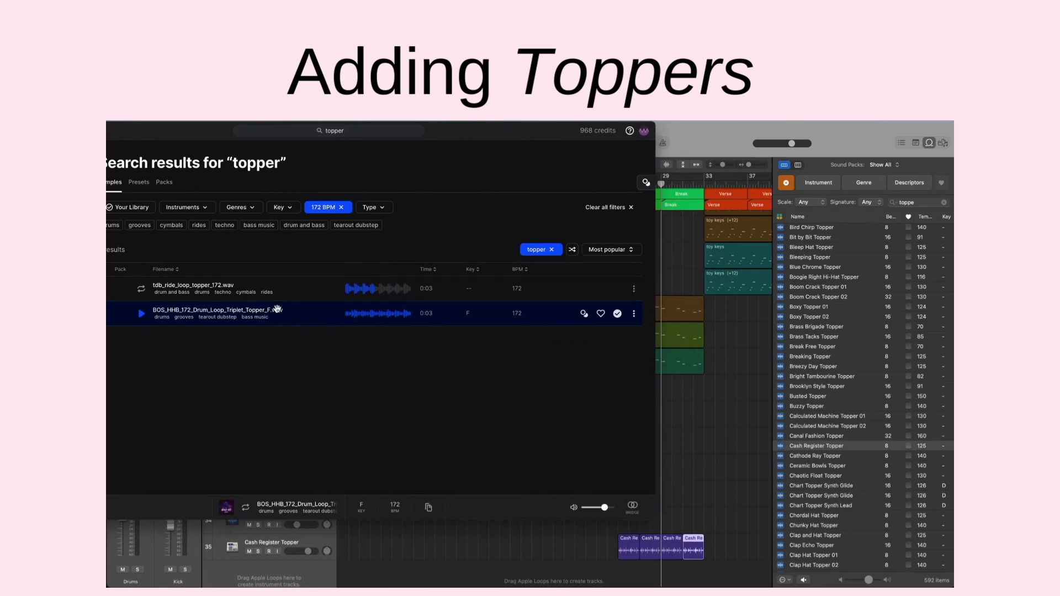
pyautogui.moveTo(281, 312); pyautogui.dragTo(675, 521)
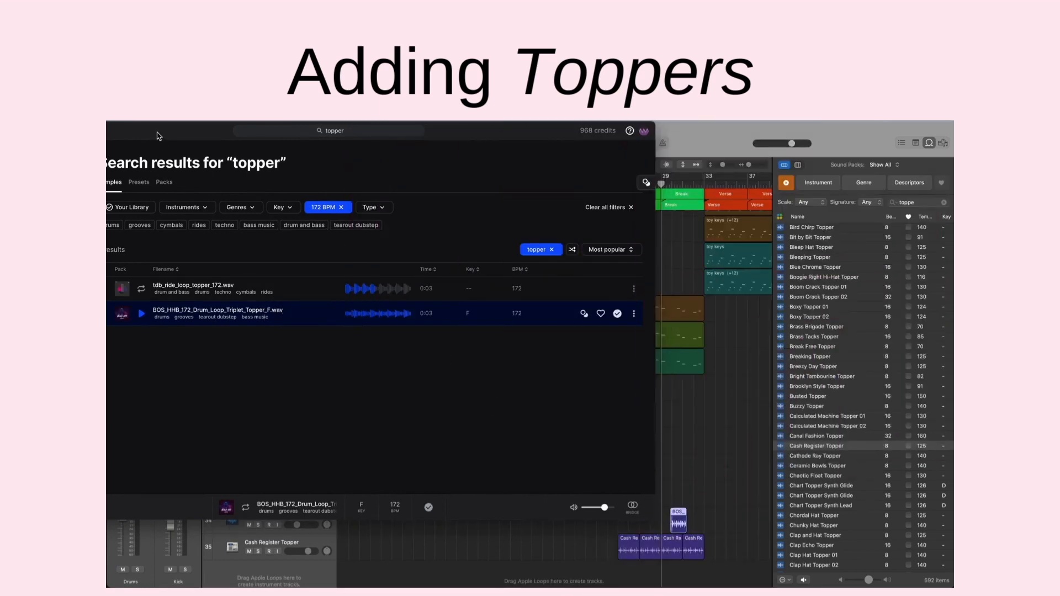
pyautogui.moveTo(159, 137); pyautogui.dragTo(107, 138)
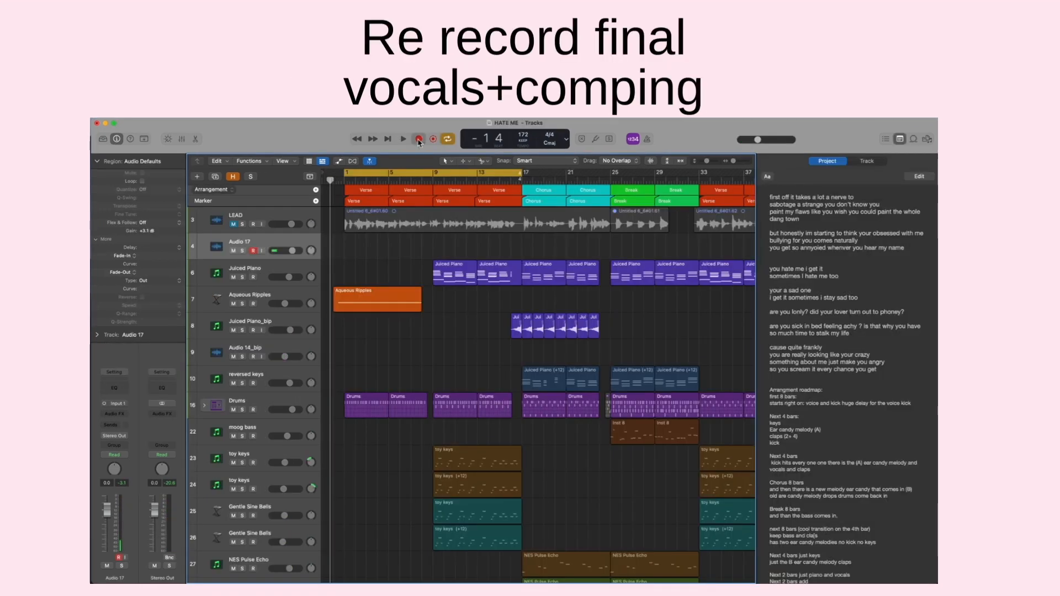
# Step: Record cycled vocal takes on the Audio 17 track over the verse, bars 1 to 17
pyautogui.click(418, 140)
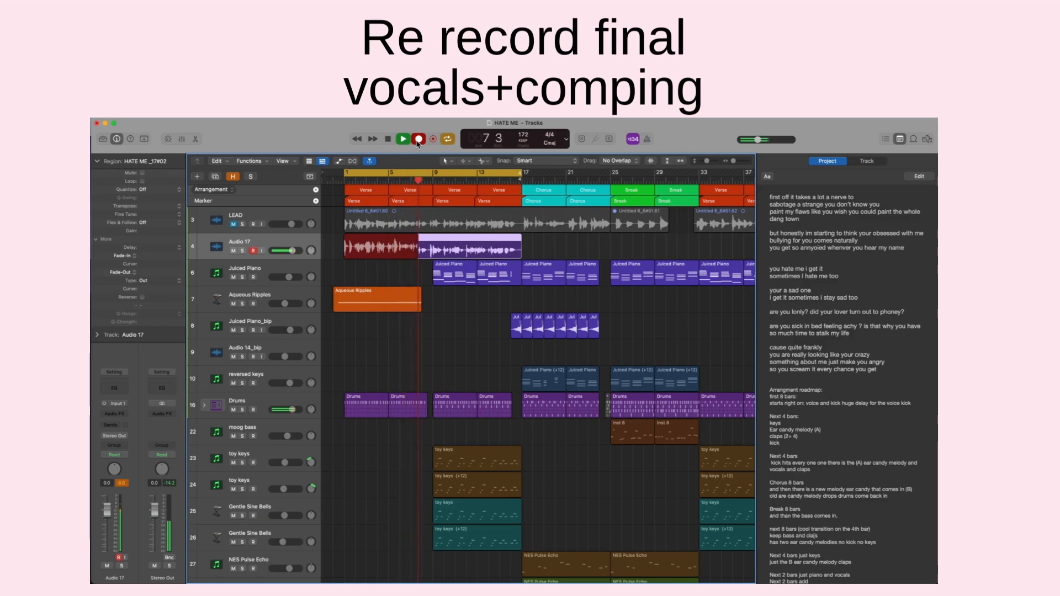
pyautogui.press('space')
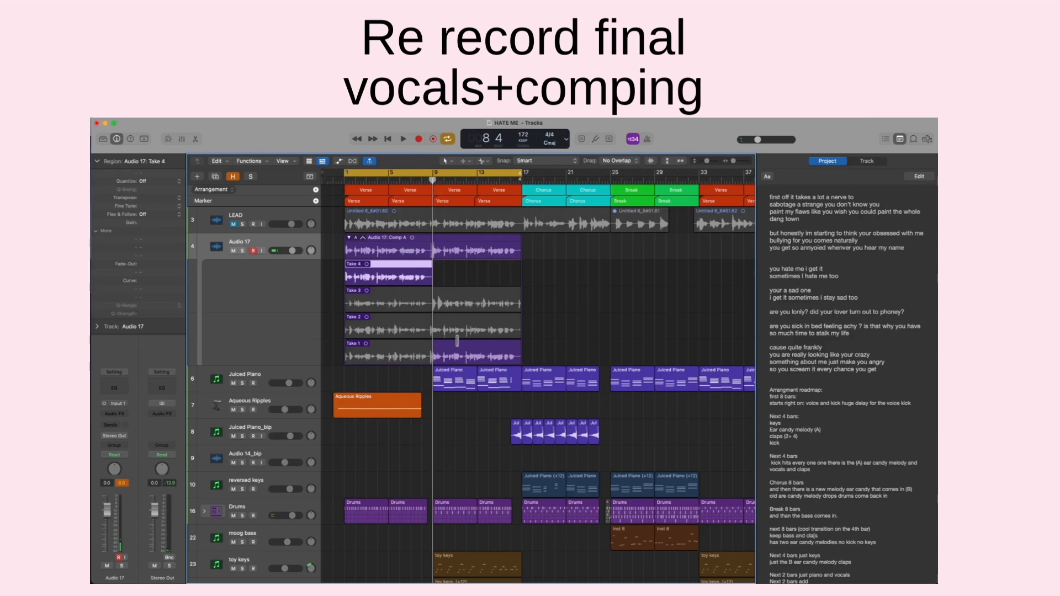
# Step: Try Take 1 for the opening vocal phrase in the Audio 17 comp and play it back
pyautogui.click(368, 357)
pyautogui.press('space')
pyautogui.press('space')
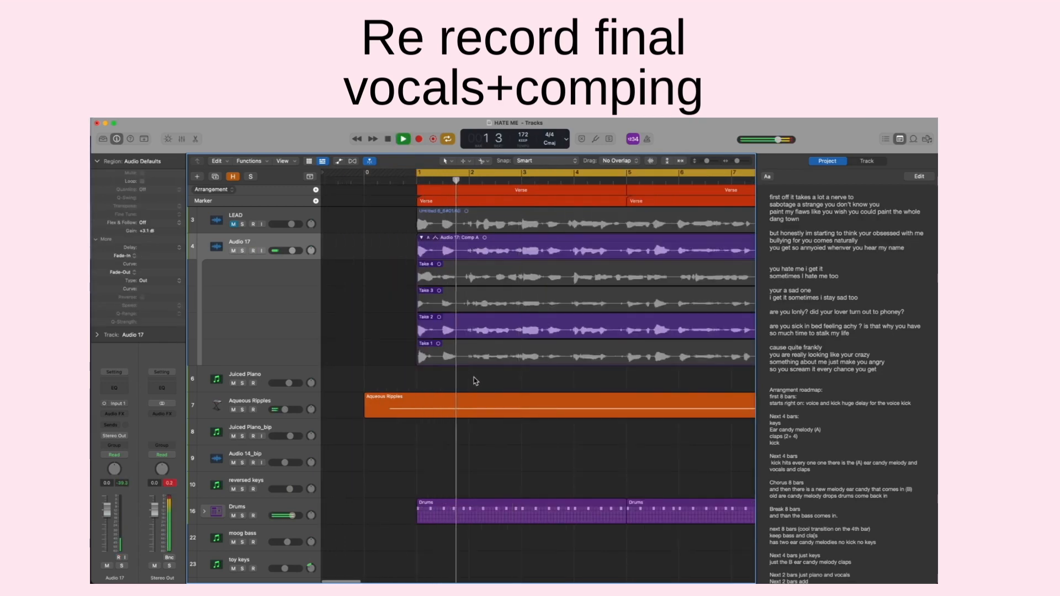
pyautogui.press('space')
pyautogui.moveTo(464, 357); pyautogui.dragTo(418, 357)
pyautogui.press('space')
pyautogui.press('space')
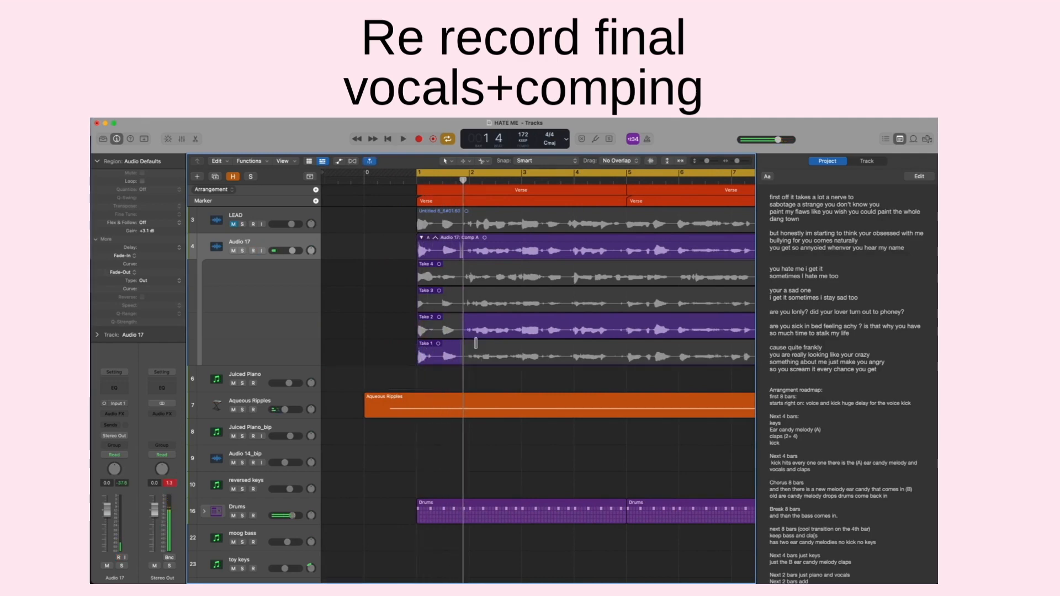
# Step: Try Take 3 and Take 4 for the opening vocal phrase of bar 1, playing back each one
pyautogui.press('space')
pyautogui.press('space')
pyautogui.press('space')
pyautogui.press('space')
pyautogui.click(437, 308)
pyautogui.press('space')
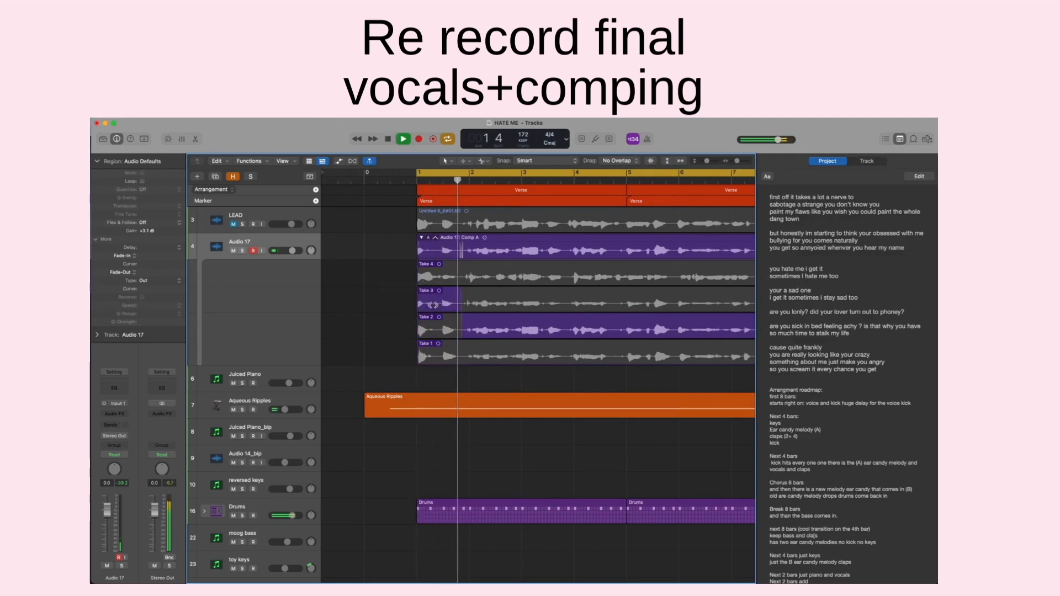
pyautogui.press('space')
pyautogui.click(440, 275)
pyautogui.press('space')
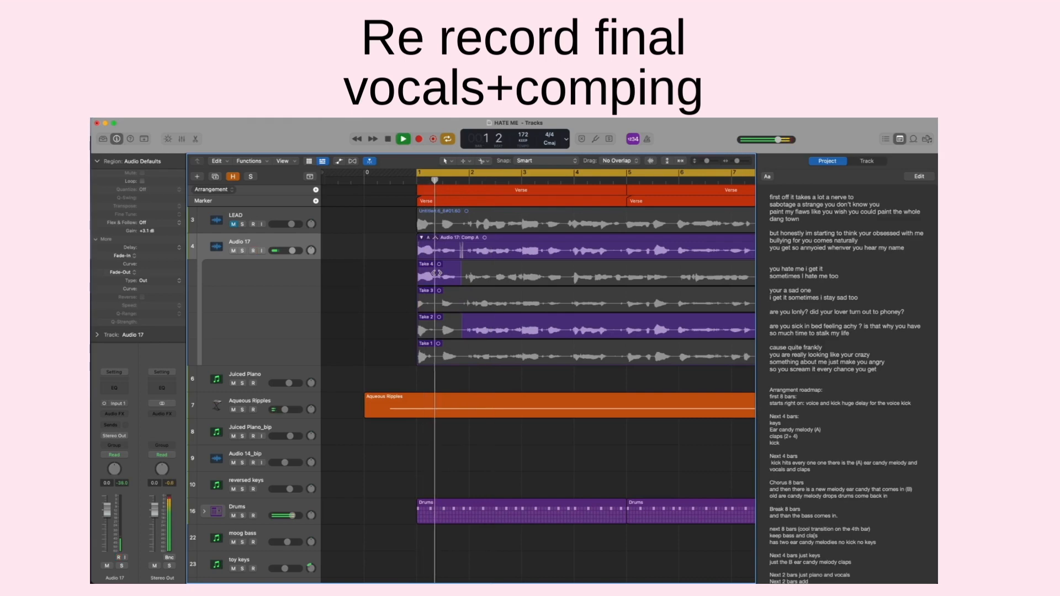
# Step: Compare Take 3 with Take 1 again for the opening vocal phrase in the comp
pyautogui.press('space')
pyautogui.click(441, 307)
pyautogui.press('space')
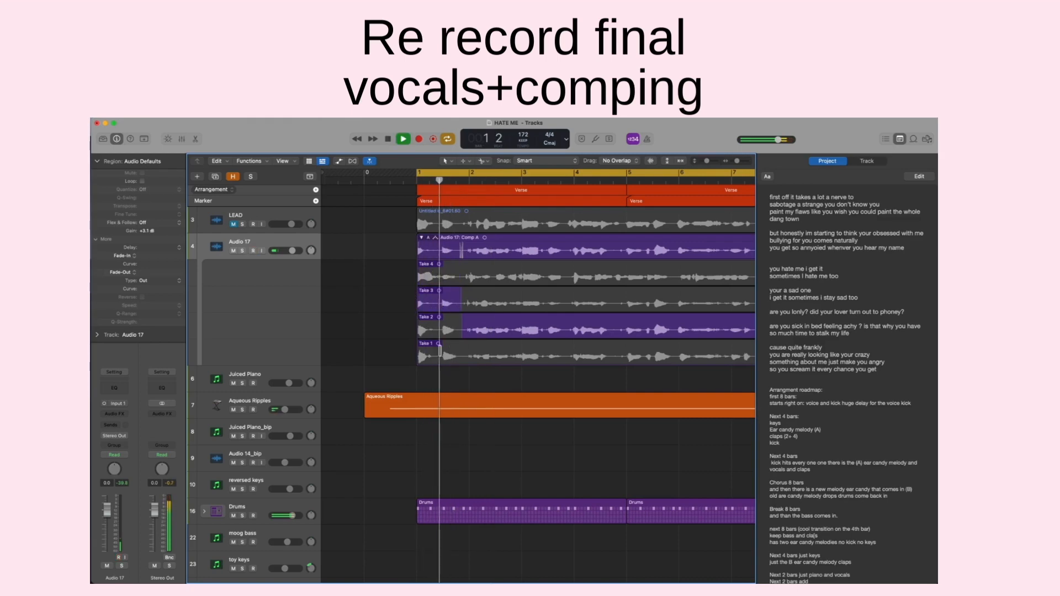
pyautogui.press('space')
pyautogui.click(436, 357)
pyautogui.press('space')
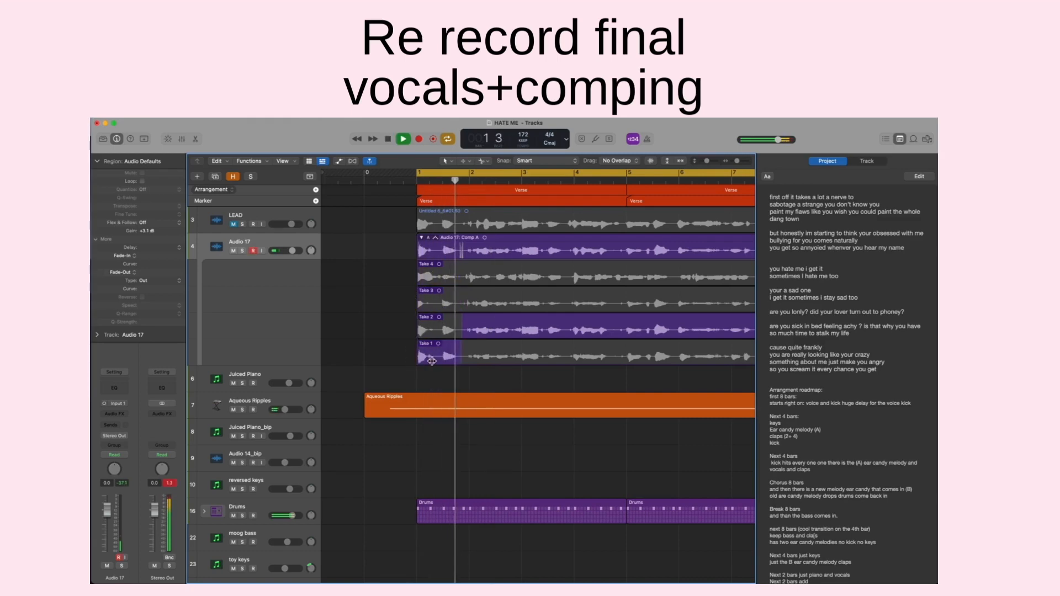
# Step: Choose Take 2 for the opening vocal phrase and play the comp past bar 5
pyautogui.press('space')
pyautogui.click(445, 329)
pyautogui.press('space')
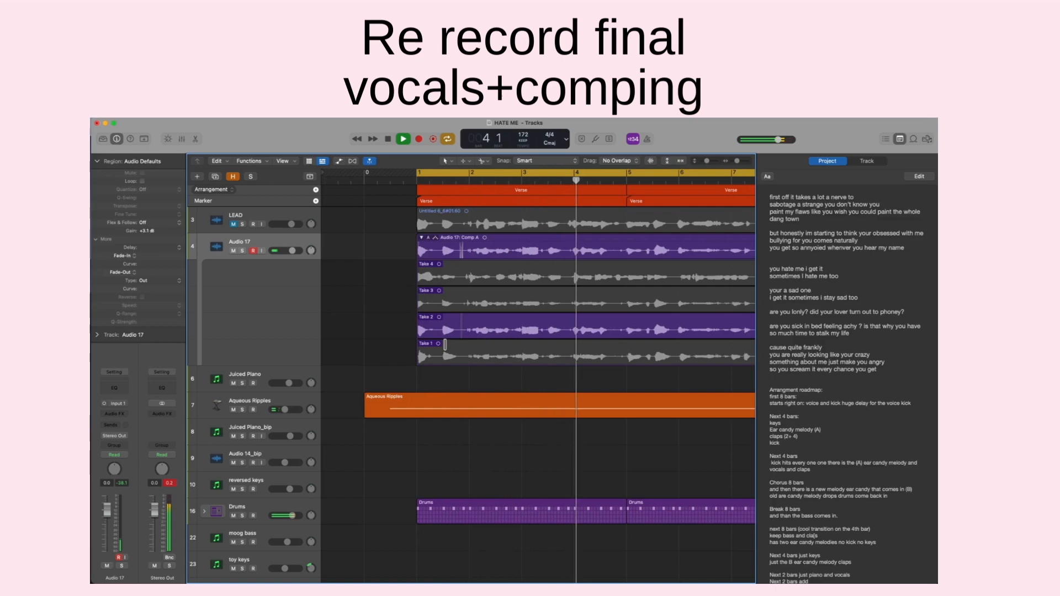
pyautogui.press('space')
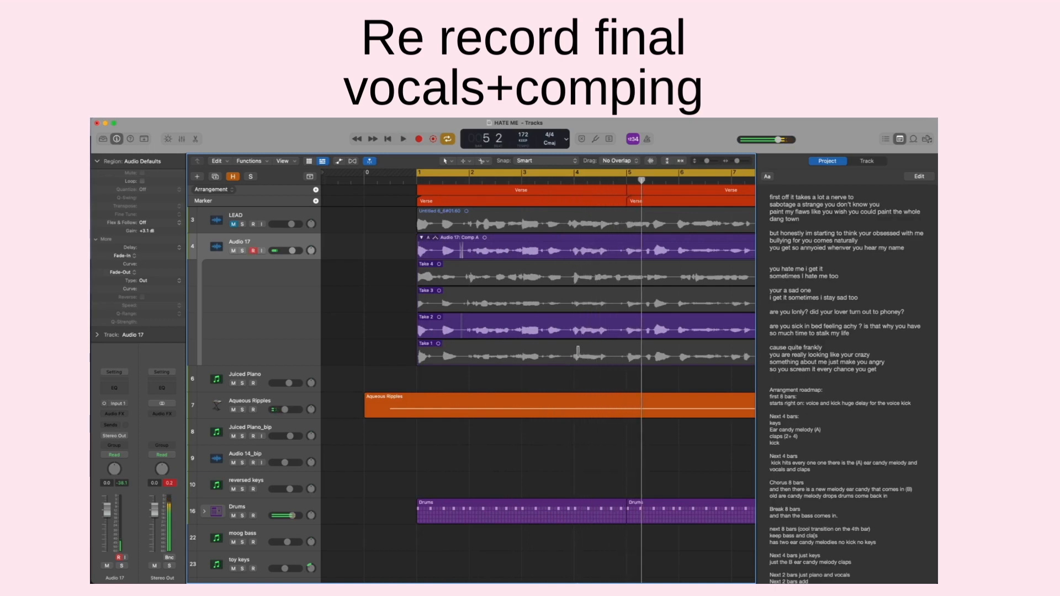
# Step: Comp the vocal from Take 1 between about bar 2 and late bar 4, and play back the verse
pyautogui.moveTo(502, 358); pyautogui.dragTo(611, 355)
pyautogui.press('space')
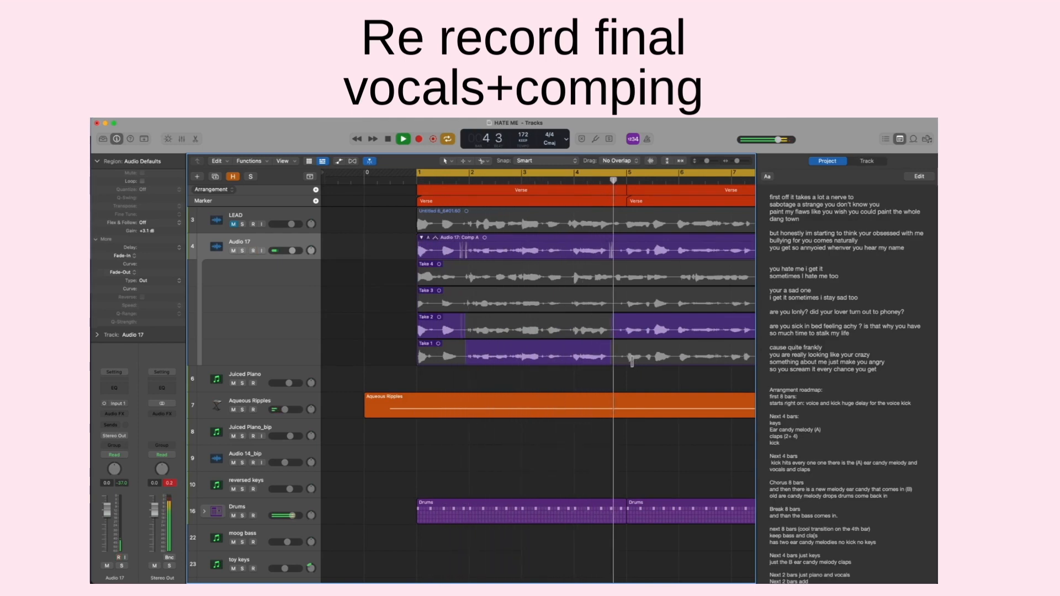
pyautogui.hscroll(2, 631, 363)
pyautogui.hscroll(3, 631, 363)
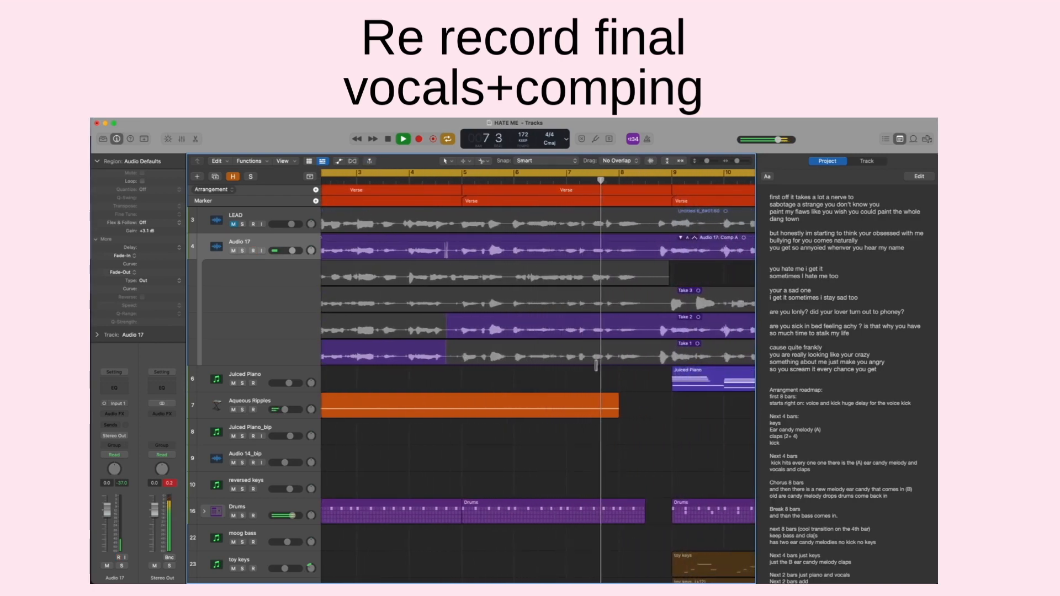
pyautogui.press('space')
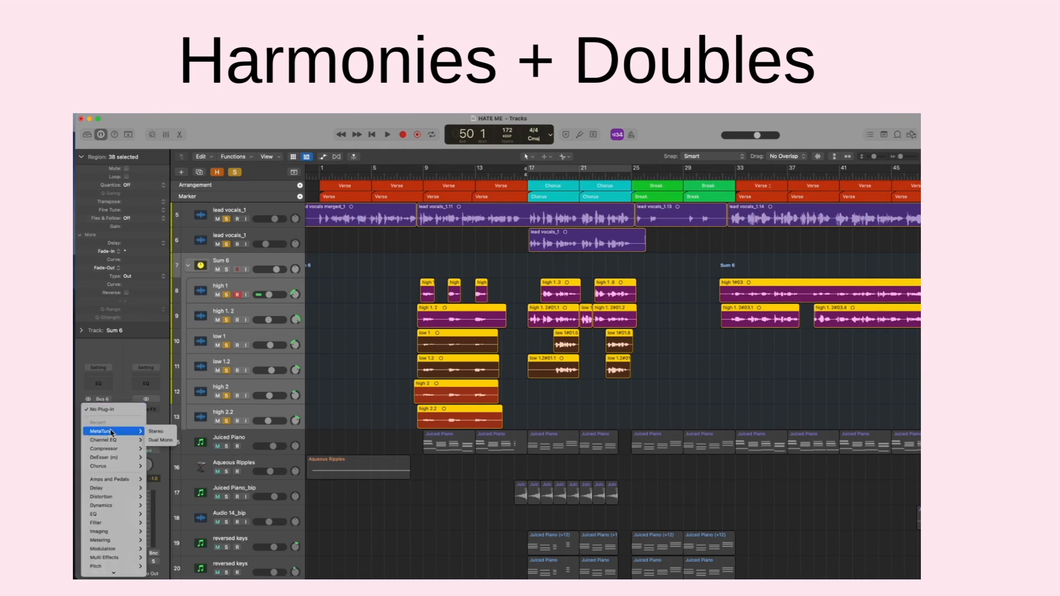
# Step: Insert MetaTune on the Sum 6 stack with the Thick Background preset from 03. Natural Tuning, and play the harmonies from bar 9
pyautogui.click(111, 431)
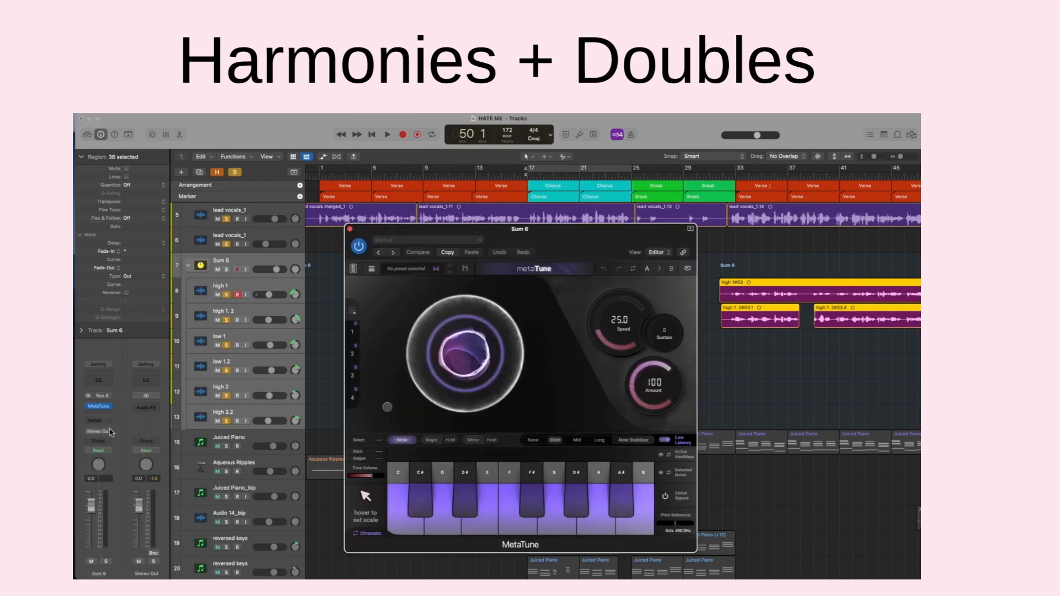
pyautogui.click(389, 270)
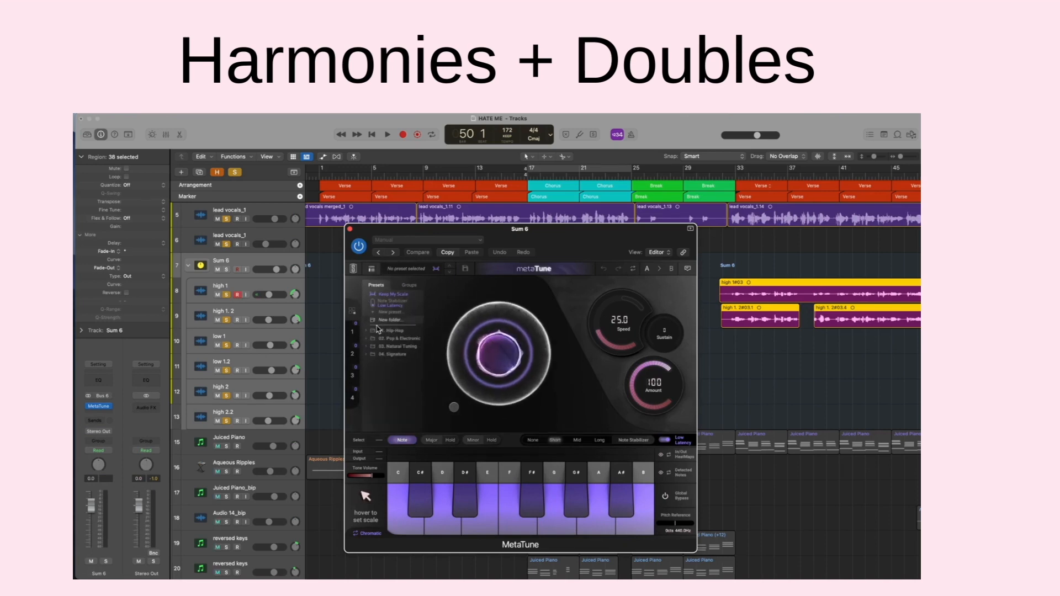
pyautogui.click(367, 341)
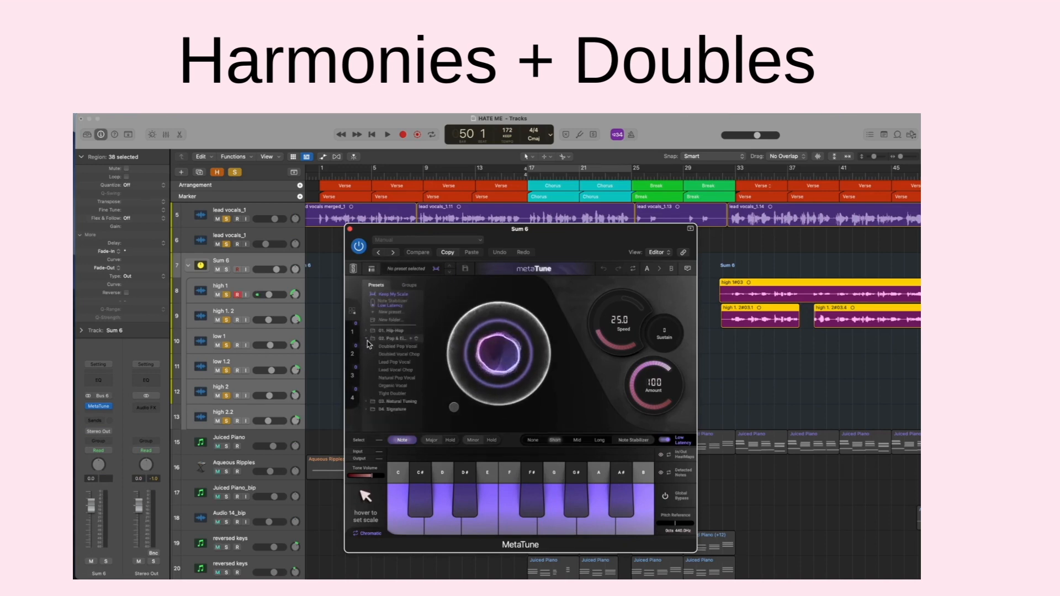
pyautogui.click(367, 401)
pyautogui.scroll(-2, 377, 413)
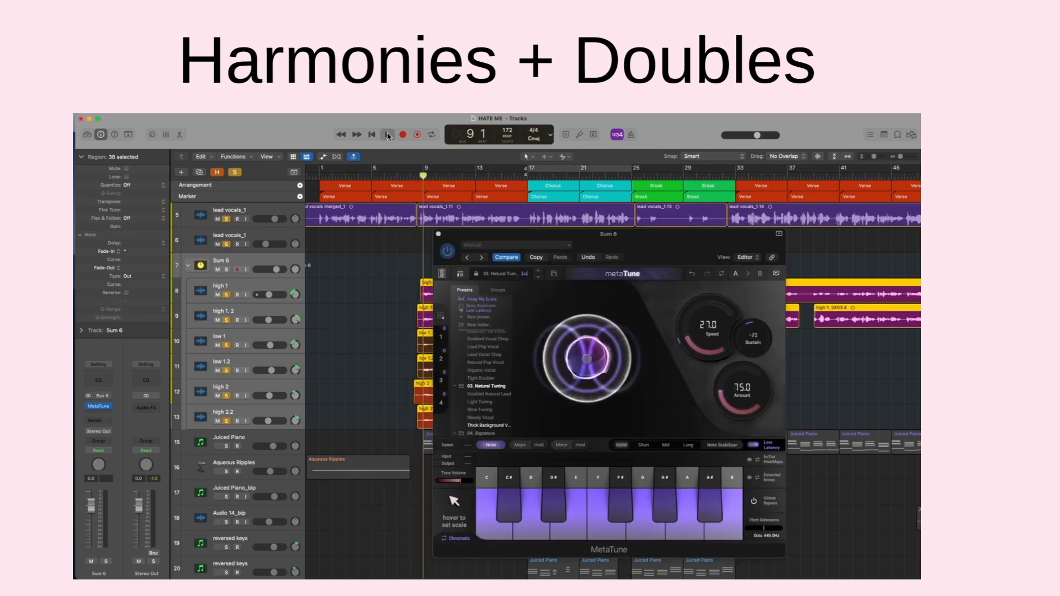
pyautogui.click(388, 135)
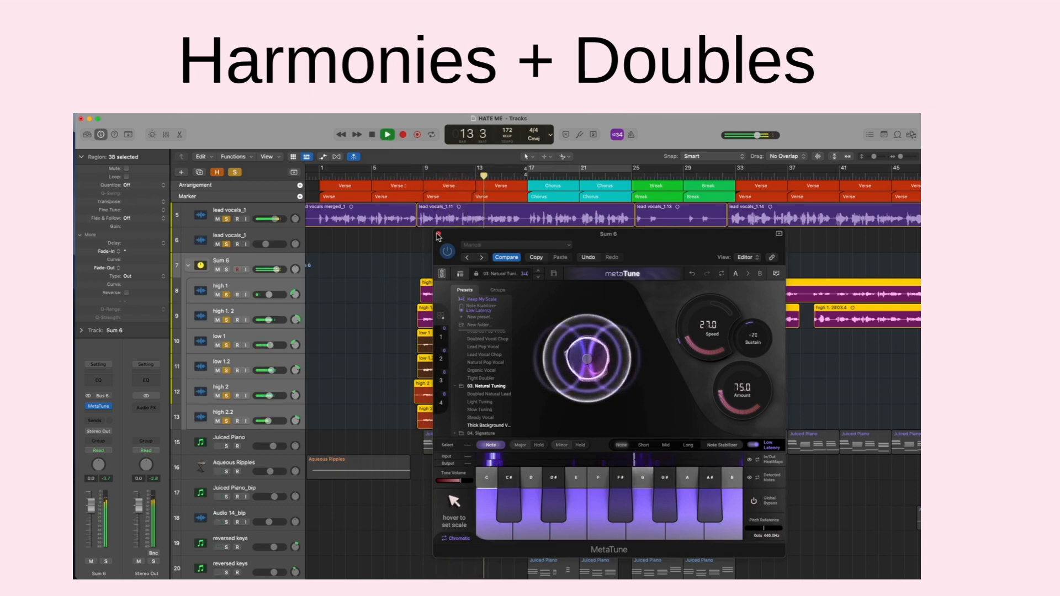
pyautogui.click(438, 234)
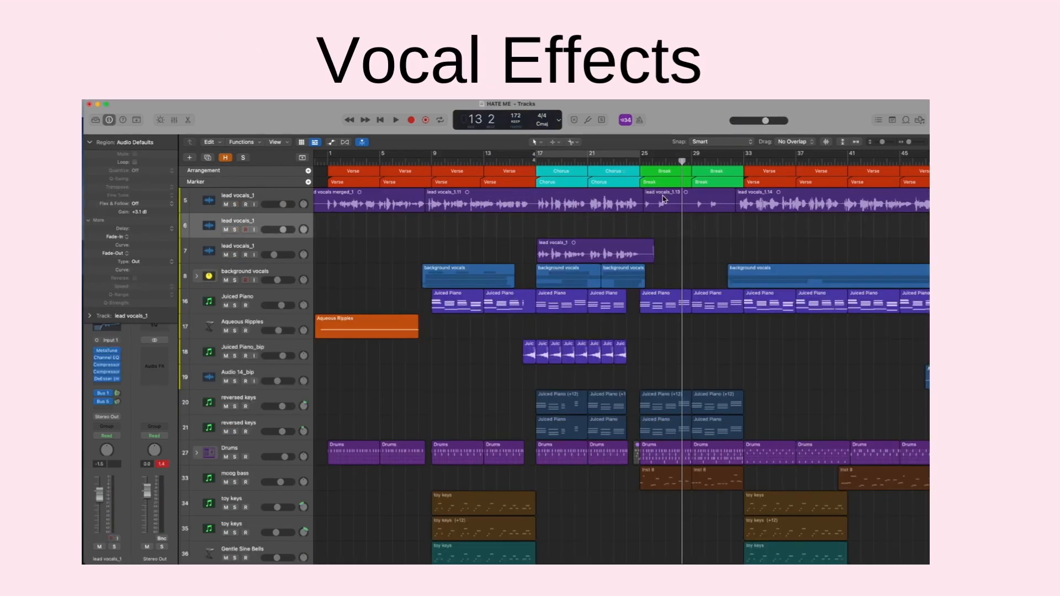
# Step: Copy the break's lead vocal region onto the empty track below, transpose it by -12, and play the break
pyautogui.click(665, 200)
pyautogui.moveTo(669, 207); pyautogui.dragTo(676, 234)
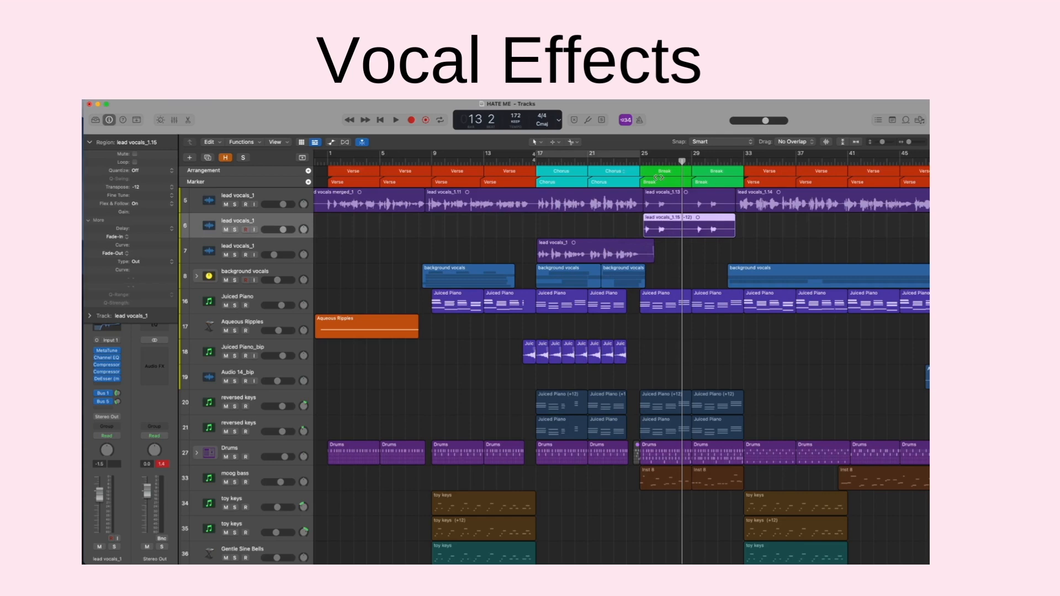
pyautogui.click(640, 162)
pyautogui.press('space')
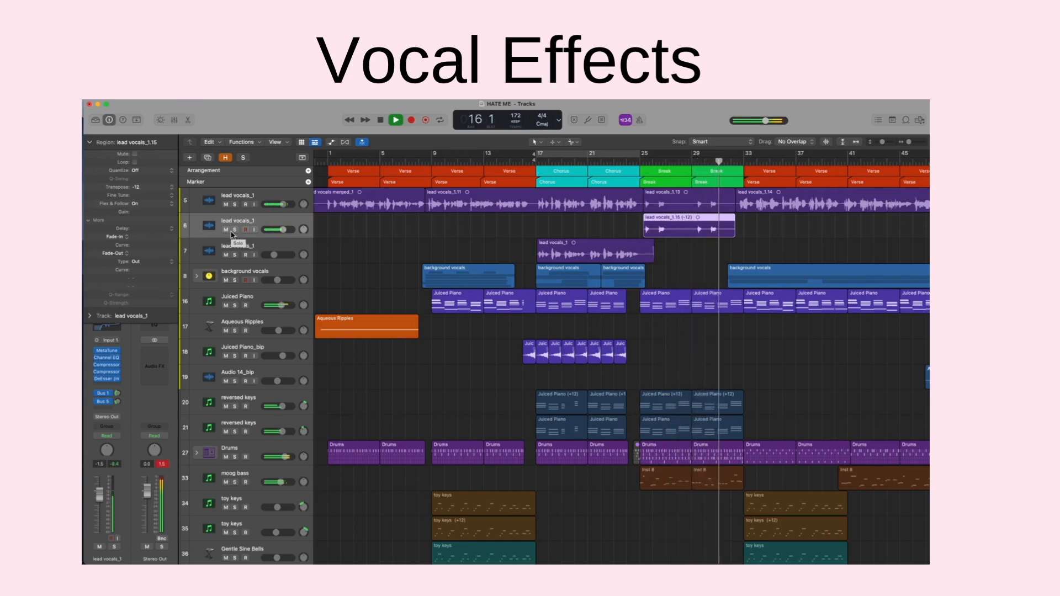
pyautogui.press('space')
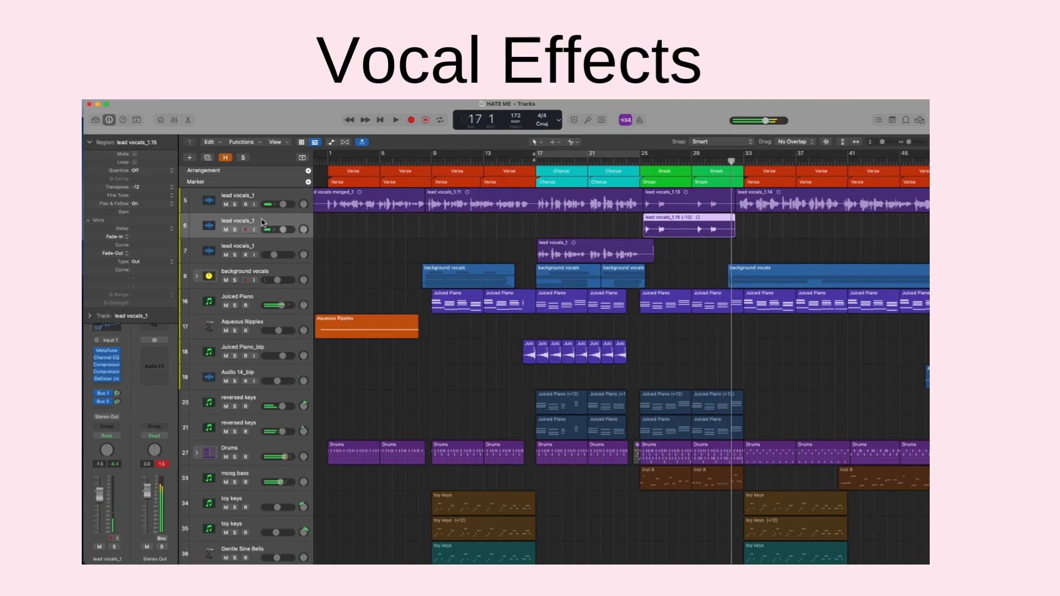
# Step: Duplicate the second lead vocal track and copy the octave-down break region onto it
pyautogui.press('super+d')
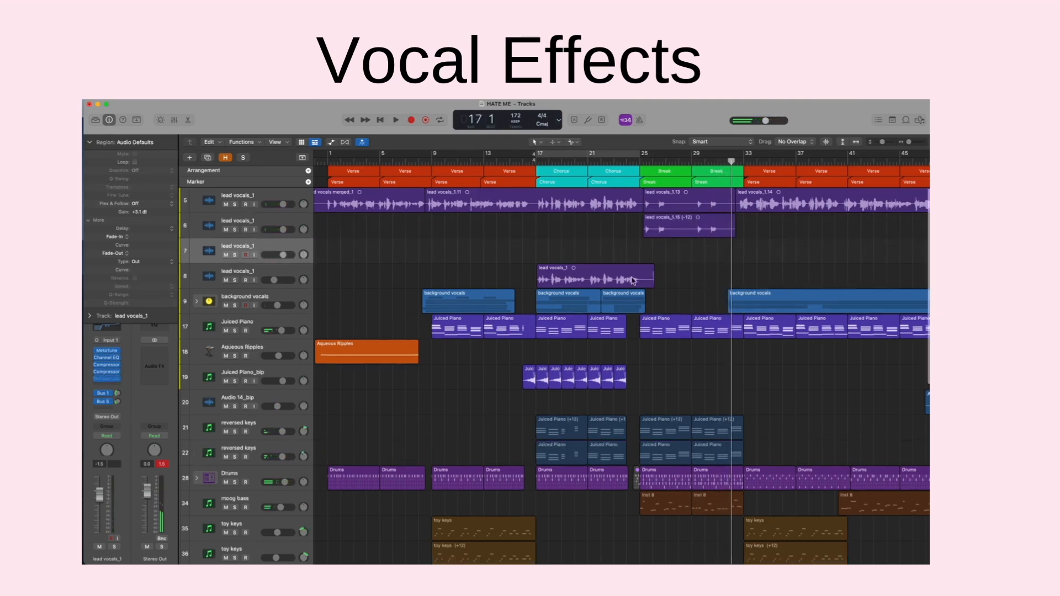
pyautogui.click(680, 229)
pyautogui.moveTo(680, 229); pyautogui.dragTo(688, 253)
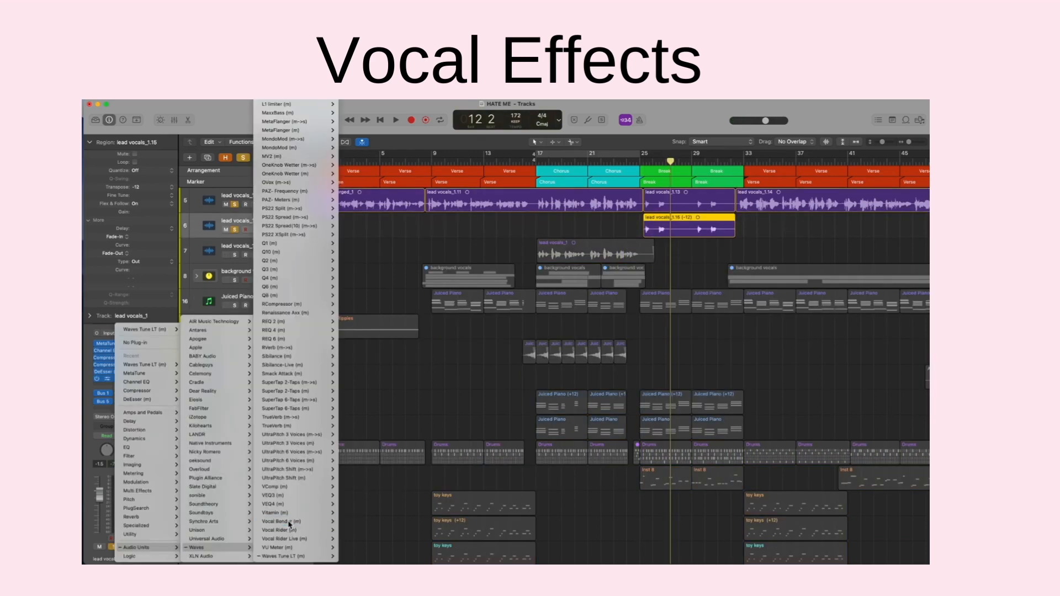
# Step: Insert Vocal Bender on the break vocal copy, cycle playback from bar 25 to about 28, and step through presets to Little Loud
pyautogui.click(285, 525)
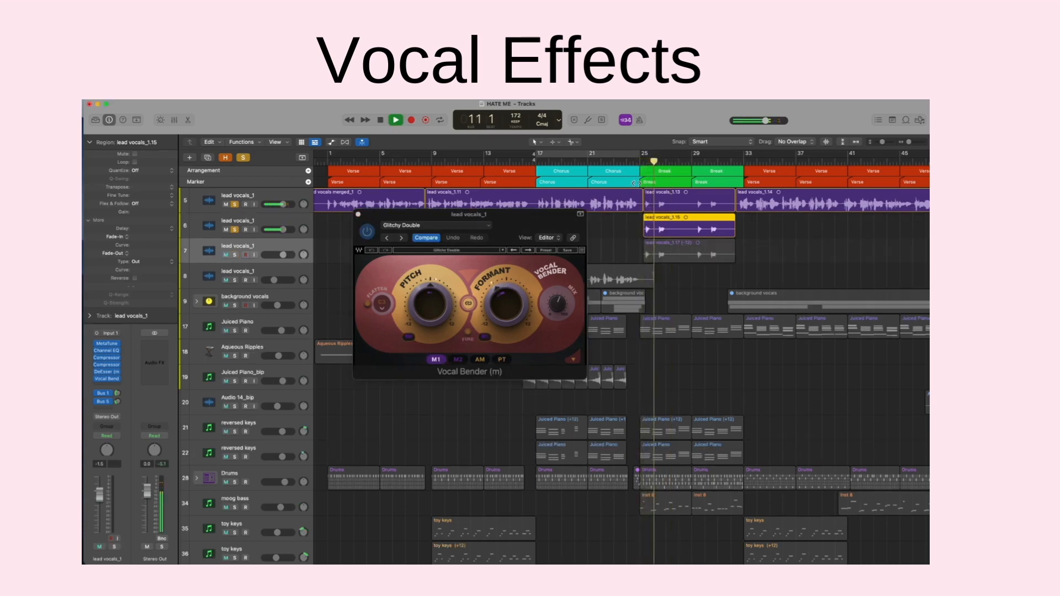
pyautogui.click(451, 238)
pyautogui.moveTo(646, 158); pyautogui.dragTo(679, 159)
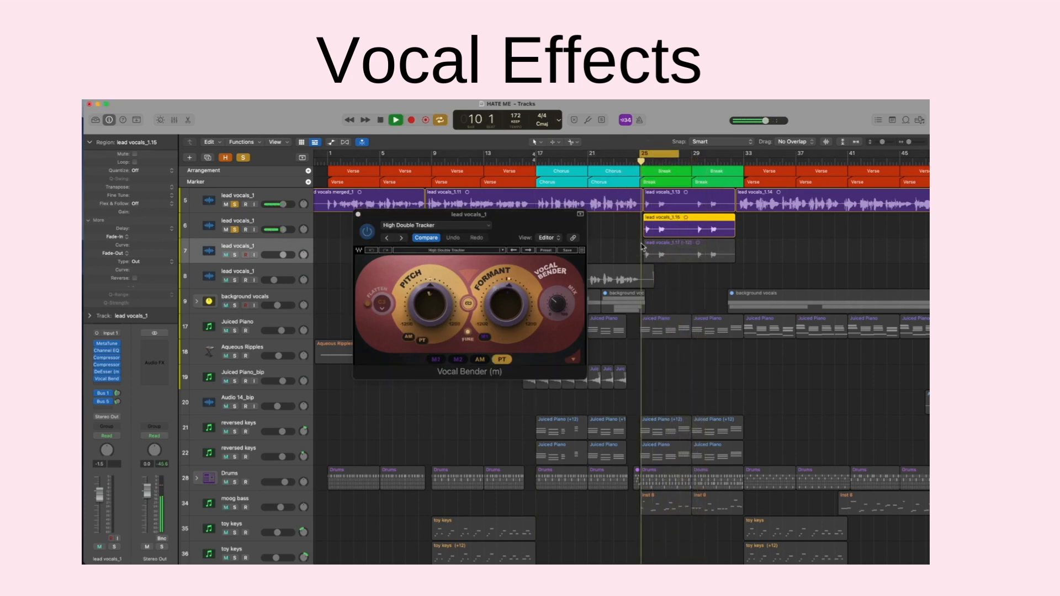
pyautogui.click(401, 238)
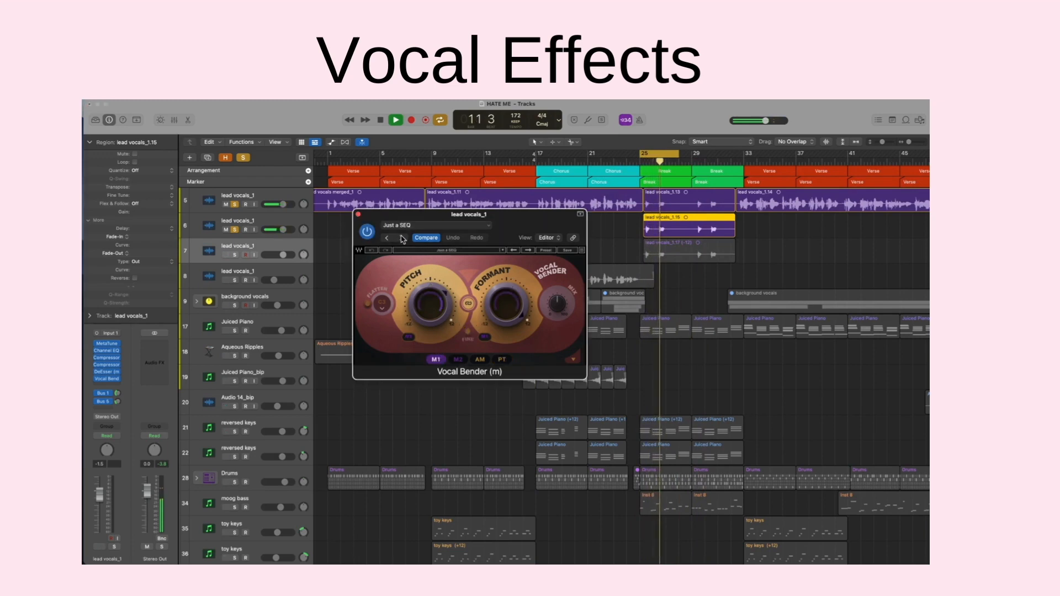
pyautogui.click(401, 238)
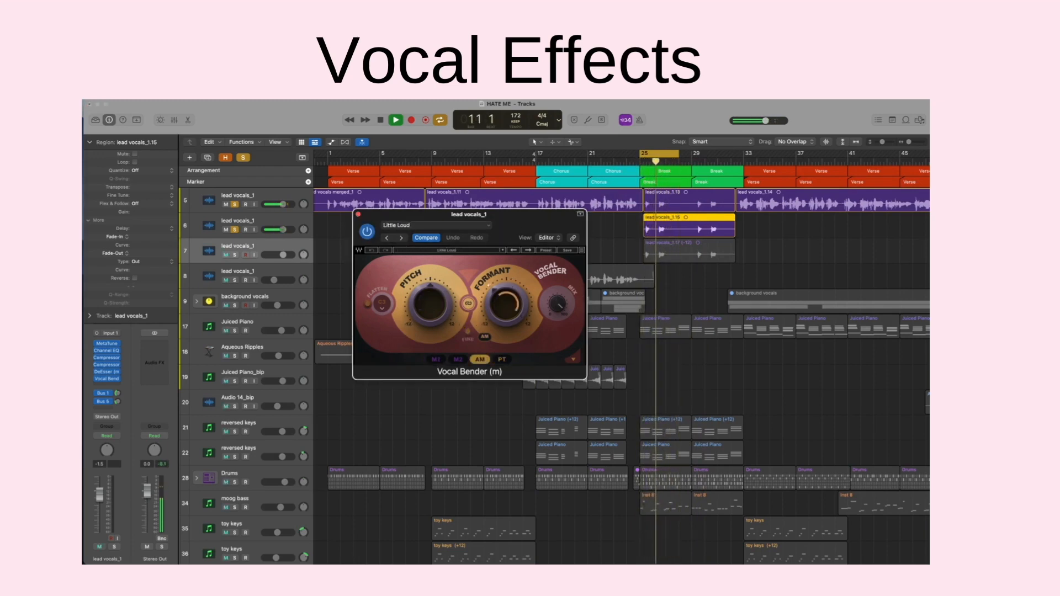
# Step: Solo the octave-down vocal track to hear it with the other lead vocals, and close Vocal Bender
pyautogui.click(235, 256)
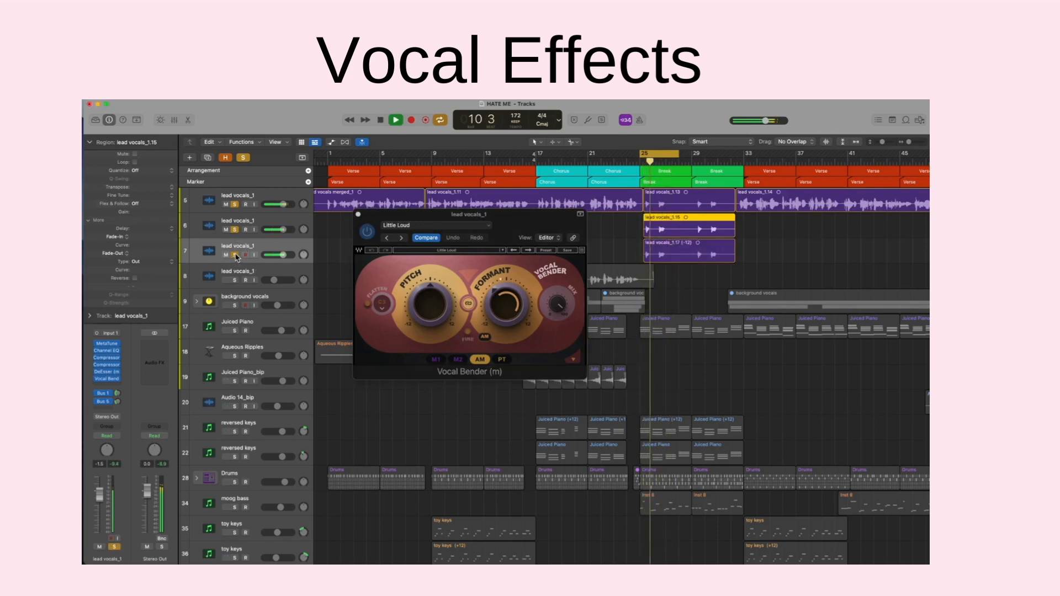
pyautogui.press('space')
pyautogui.click(358, 215)
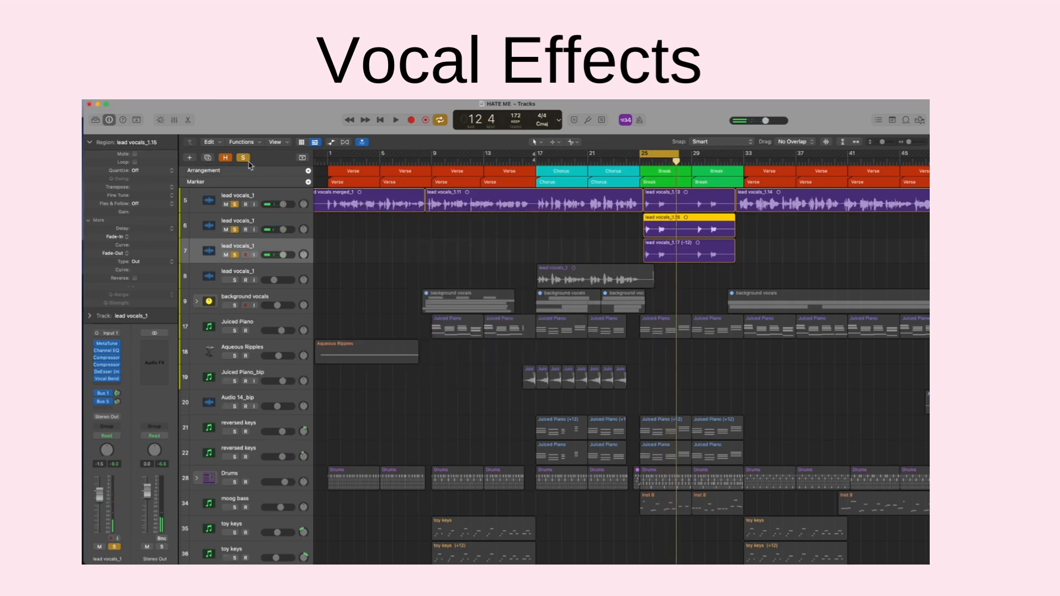
# Step: Clear the solos and cycle, play the break with the full arrangement, and lower the octave-down vocal track's volume
pyautogui.press('s')
pyautogui.doubleClick(629, 161)
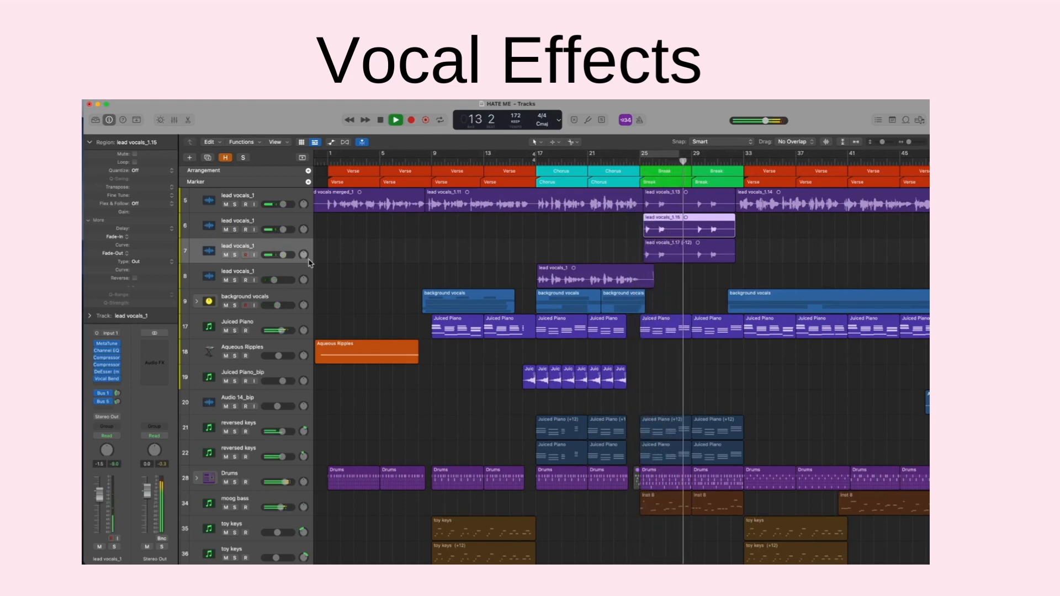
pyautogui.moveTo(282, 254); pyautogui.dragTo(276, 254)
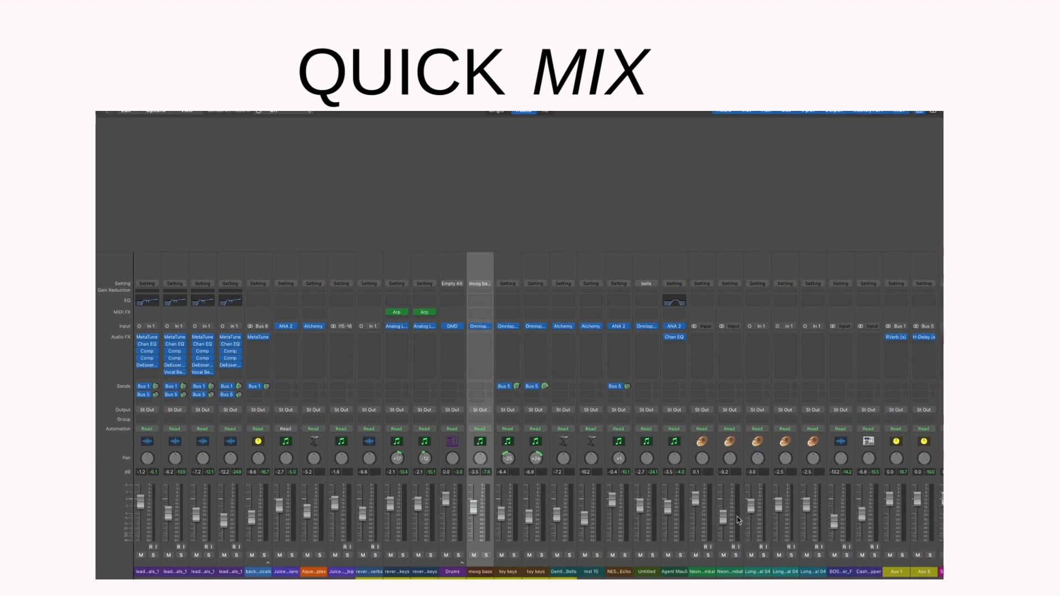
# Step: Select every mixer channel from the first lead vocal through the last track before Aux 1, and pull their faders fully down
pyautogui.hscroll(3, 727, 511)
pyautogui.hscroll(-3, 708, 494)
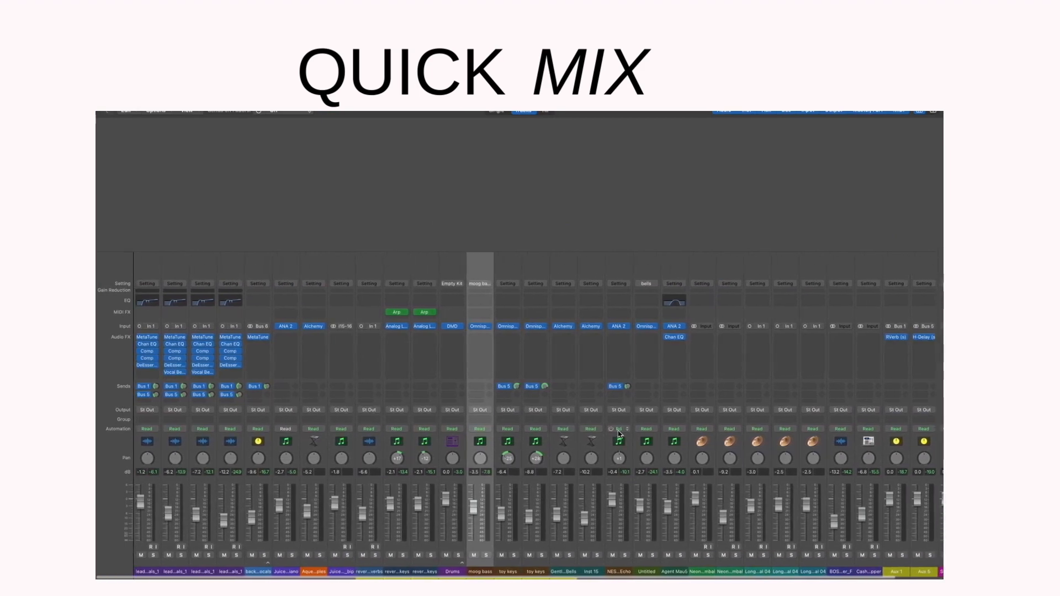
pyautogui.click(142, 483)
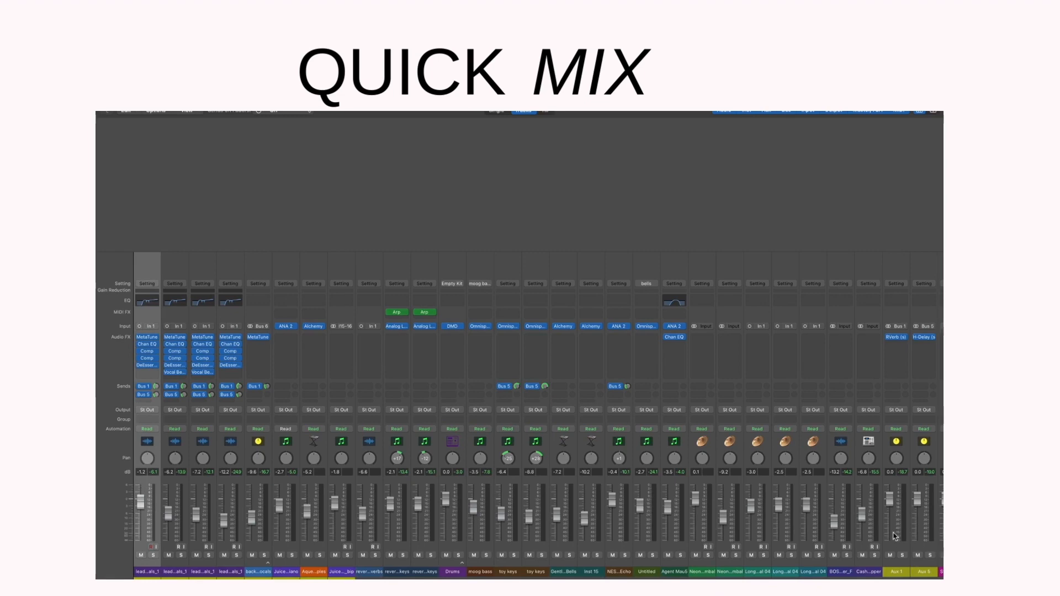
pyautogui.keyDown('shift'); pyautogui.click(871, 489); pyautogui.keyUp('shift')
pyautogui.moveTo(617, 505); pyautogui.dragTo(616, 569)
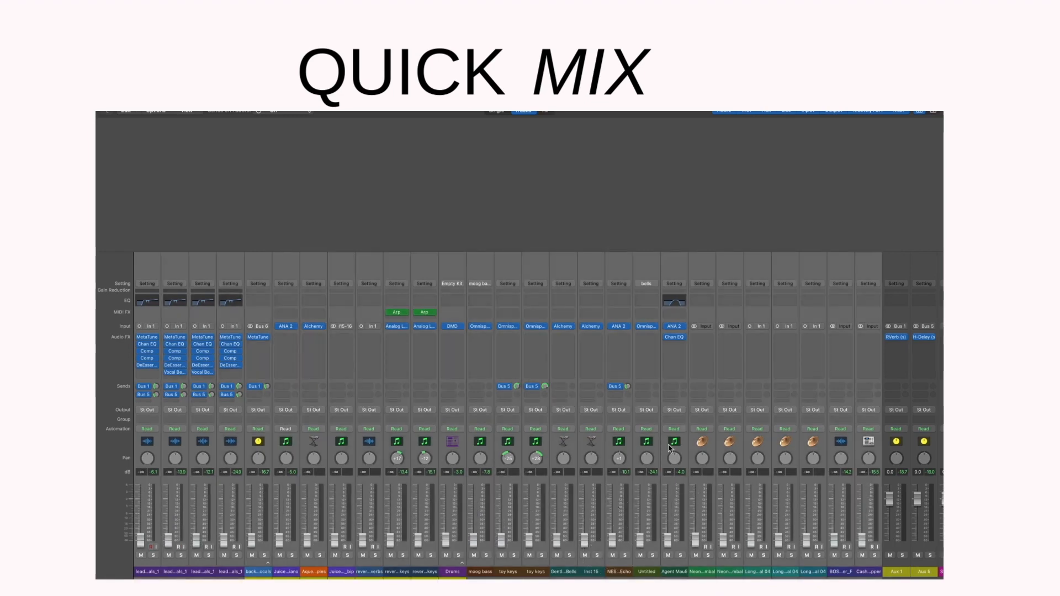
# Step: Lower the Aux 1 fader to -1.4 dB
pyautogui.hscroll(3, 658, 486)
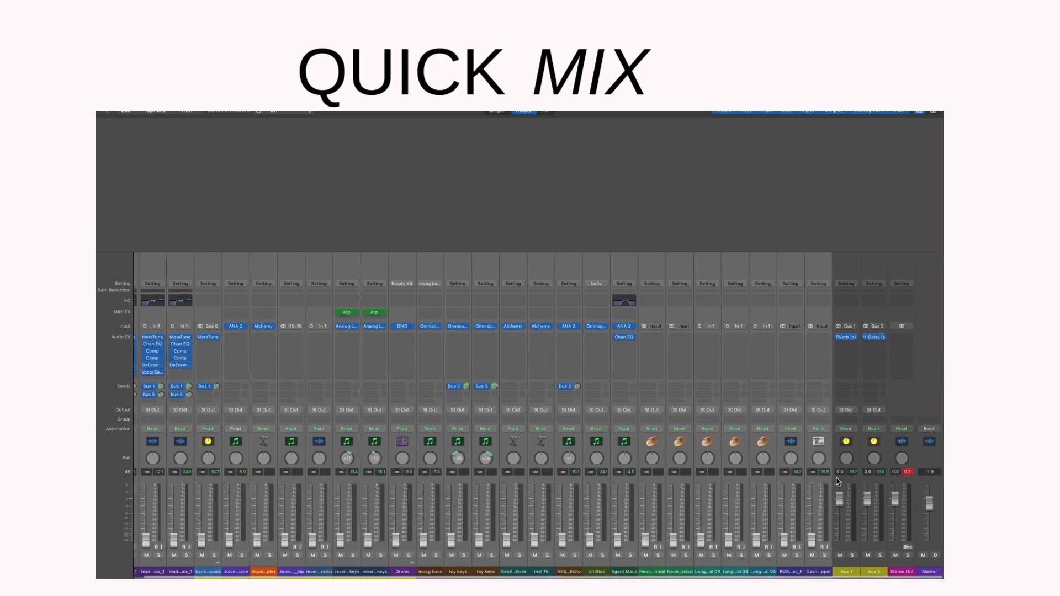
pyautogui.moveTo(841, 504); pyautogui.dragTo(844, 555)
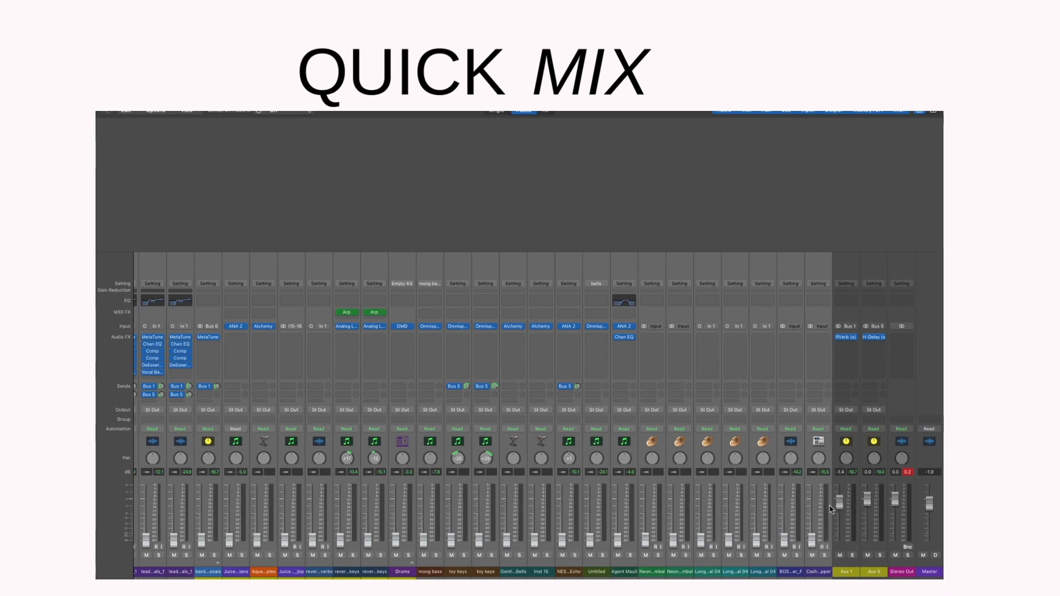
pyautogui.hscroll(-3, 824, 499)
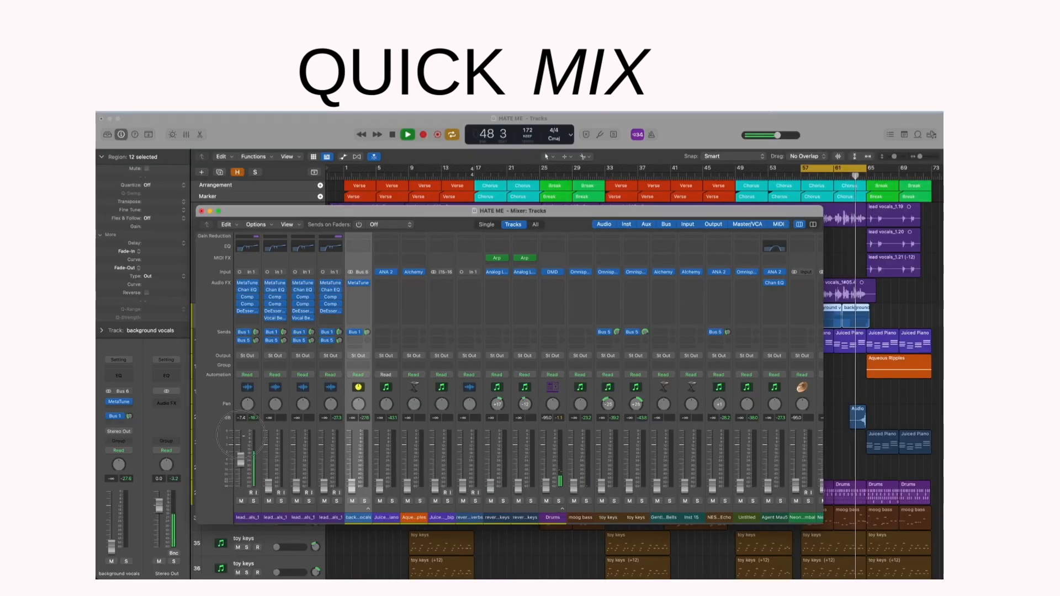
# Step: Expand the Drums stack and raise Drums to -1.1 dB, Kick to -1.4 dB and the BULLYFINGER channel to -2.8 dB
pyautogui.click(565, 509)
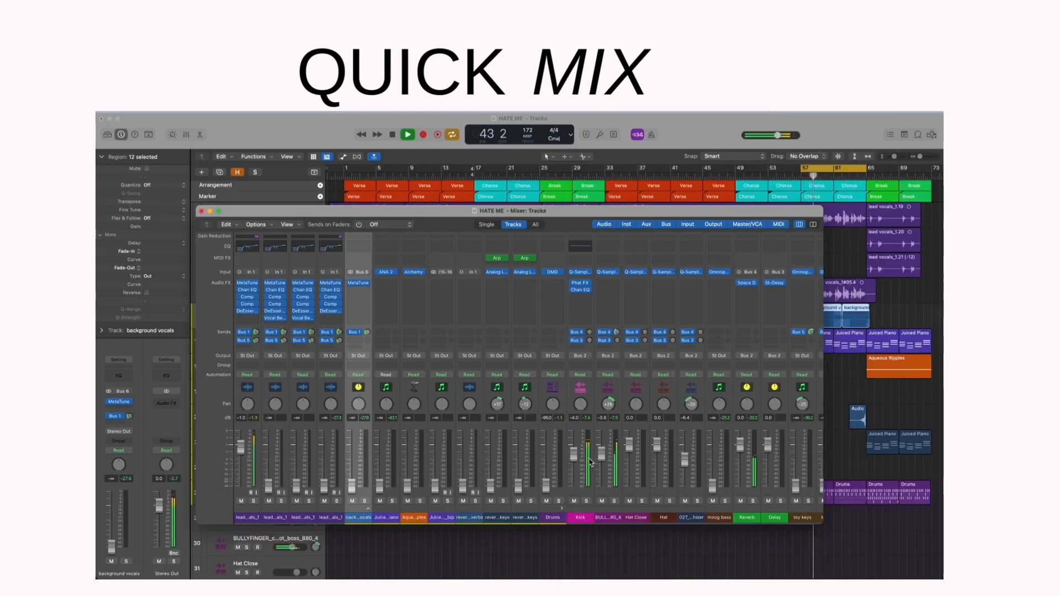
pyautogui.moveTo(545, 472); pyautogui.dragTo(546, 454)
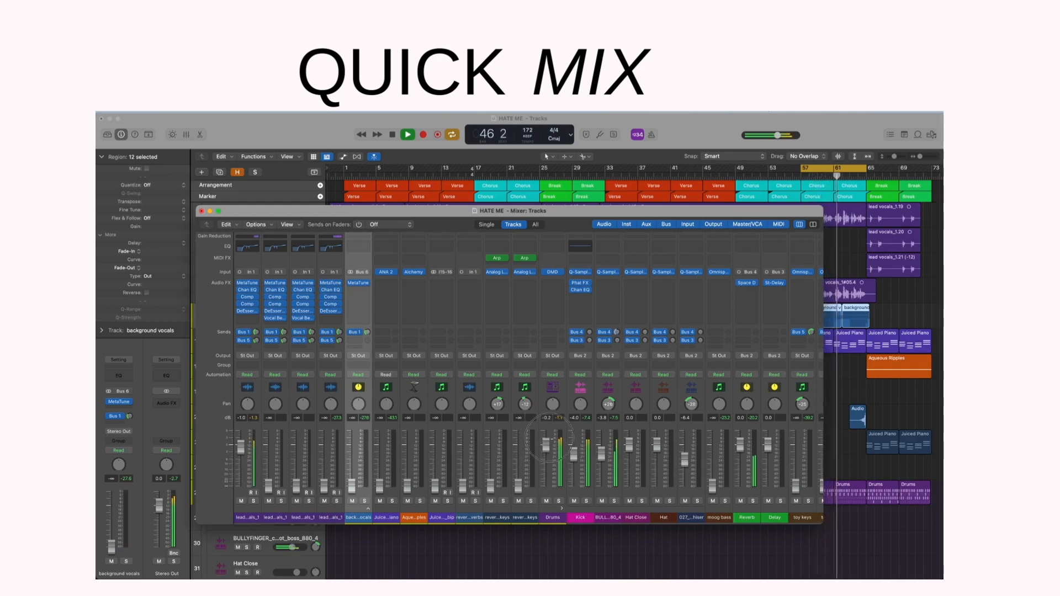
pyautogui.moveTo(545, 453); pyautogui.dragTo(545, 445)
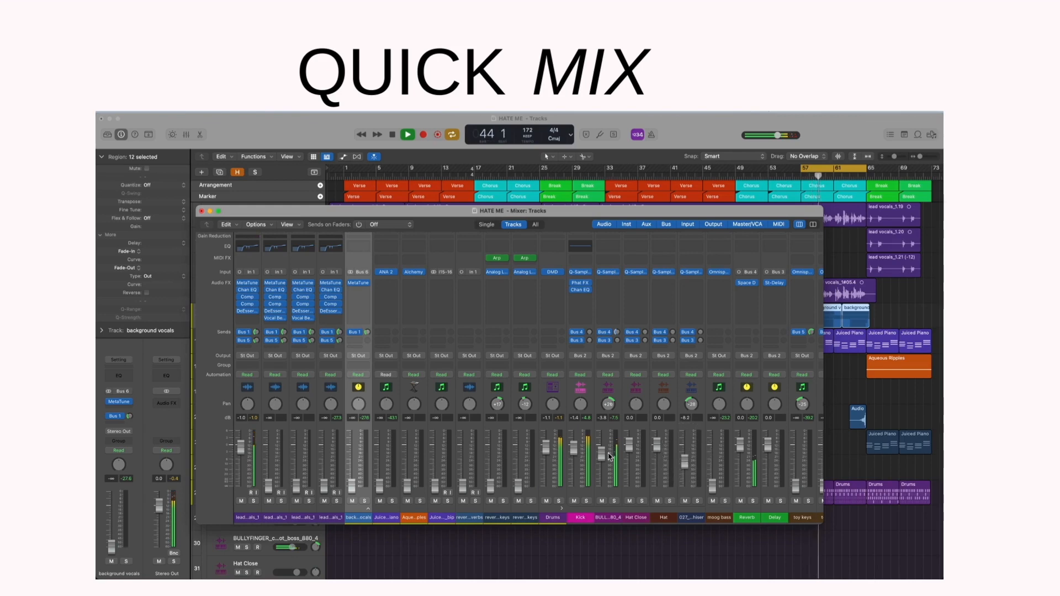
pyautogui.moveTo(602, 442); pyautogui.dragTo(602, 450)
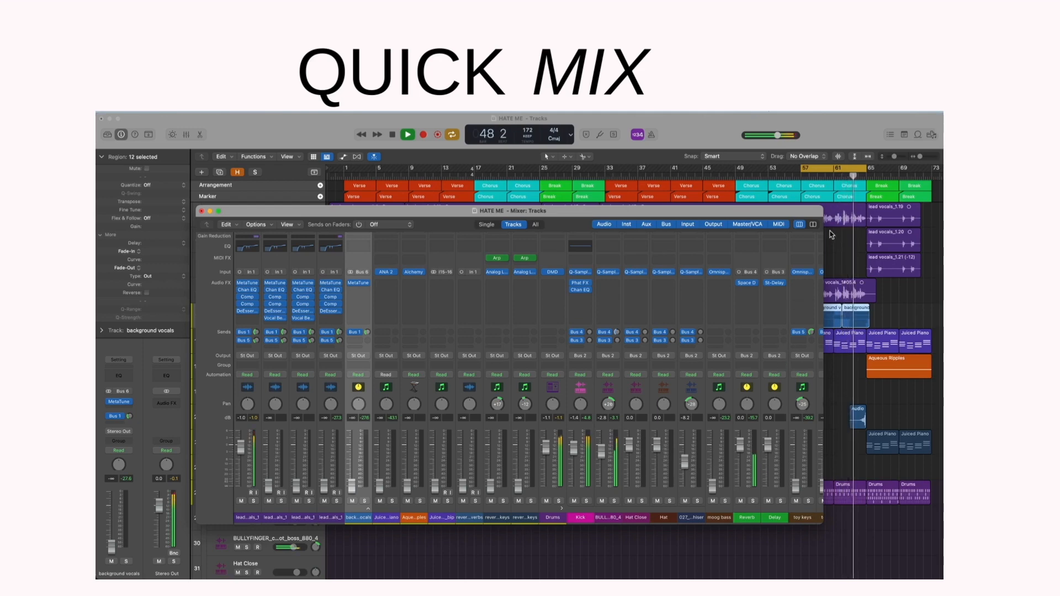
# Step: Move the cycle range to the final break starting at bar 65, and bring the mixer back up during playback
pyautogui.click(845, 169)
pyautogui.moveTo(843, 169); pyautogui.dragTo(907, 169)
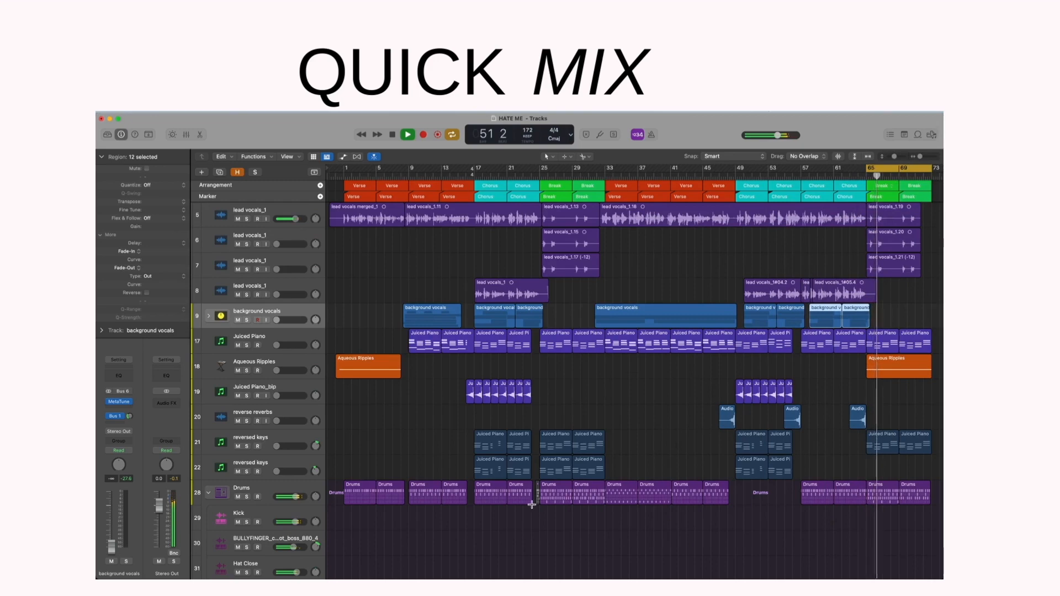
pyautogui.press('super+2')
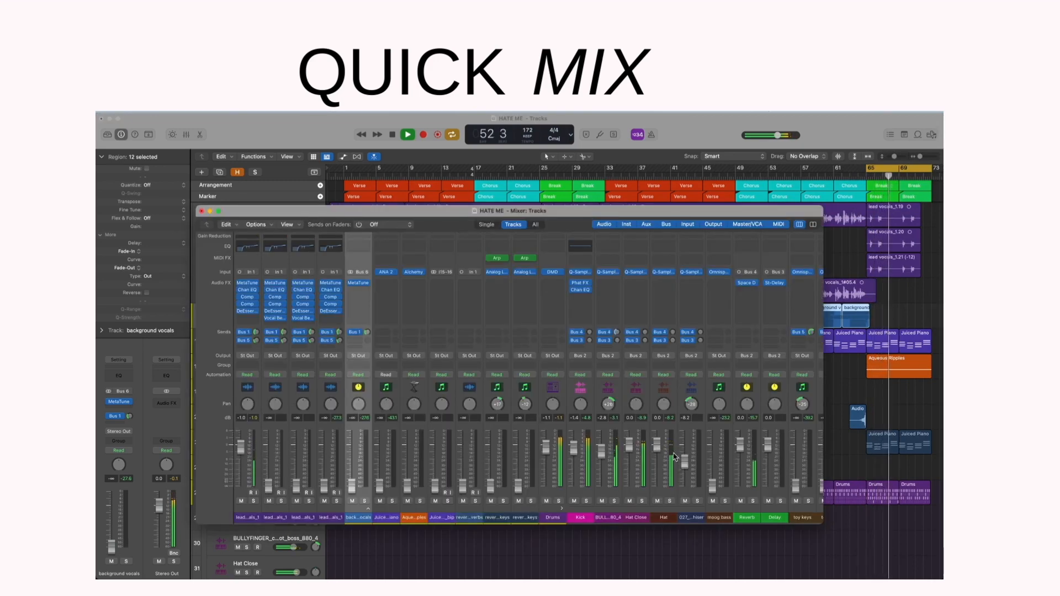